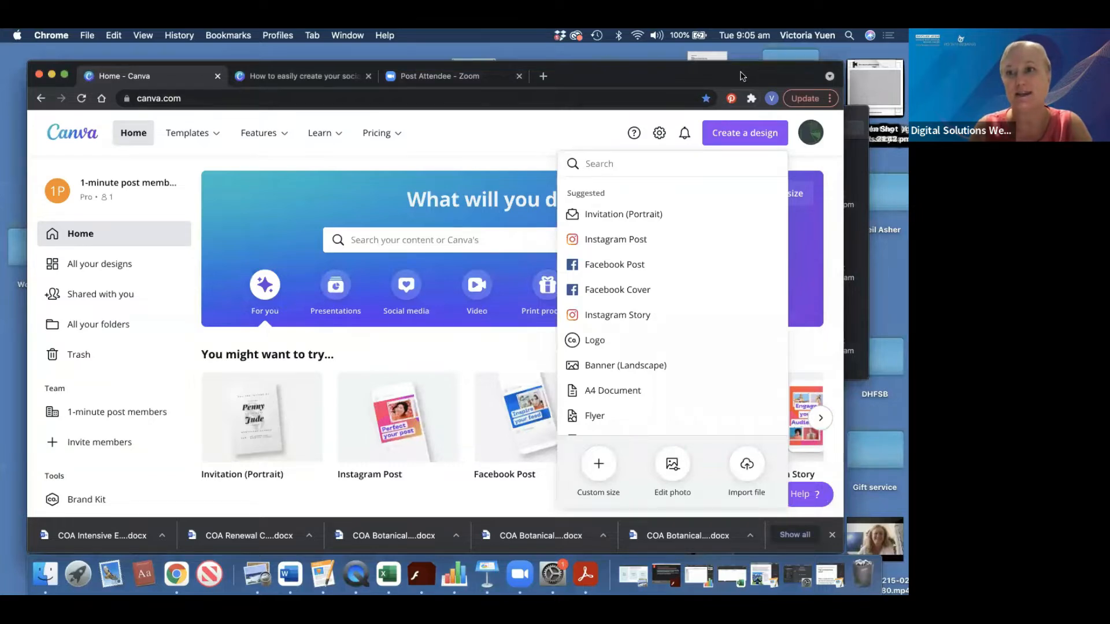
Enlarge the browser window to fill the screen and dismiss the open list of design types
drag(746, 74, 705, 33)
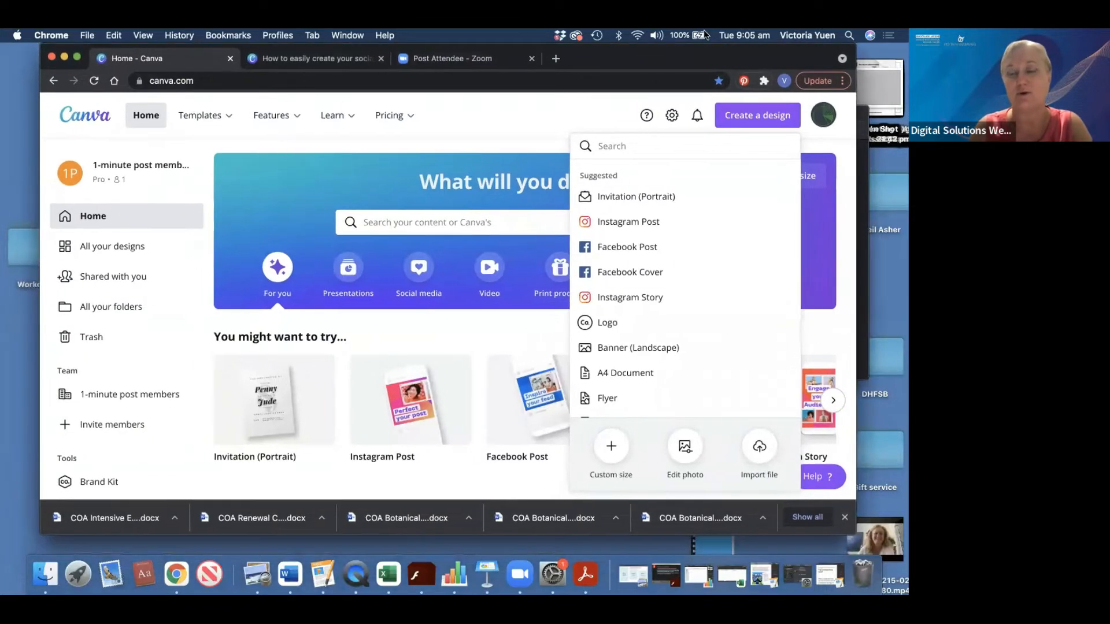
click(77, 60)
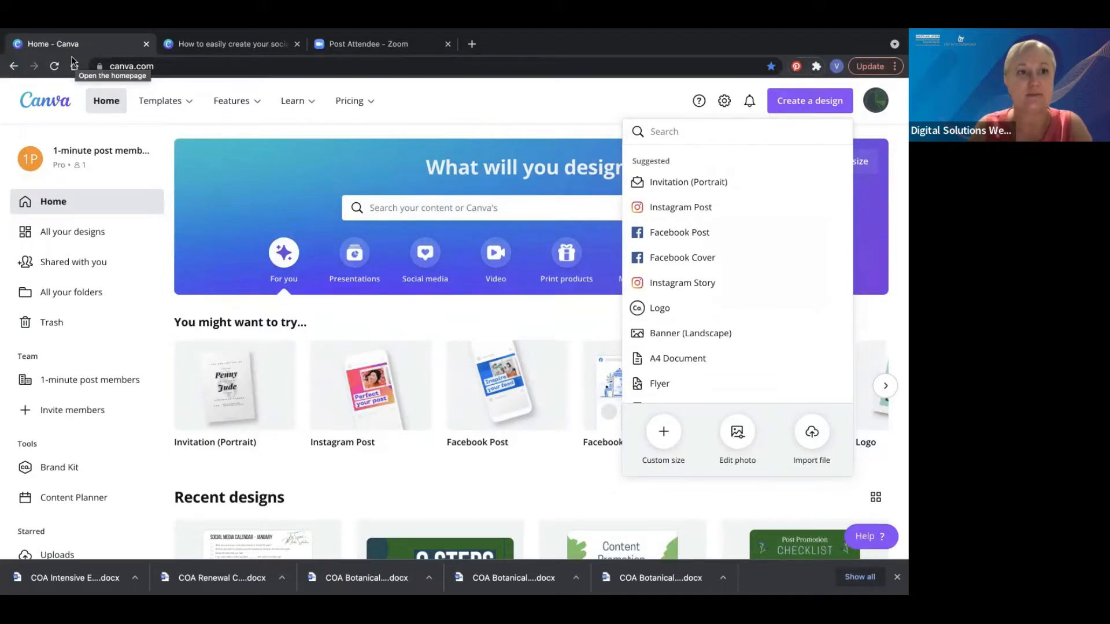
click(3, 135)
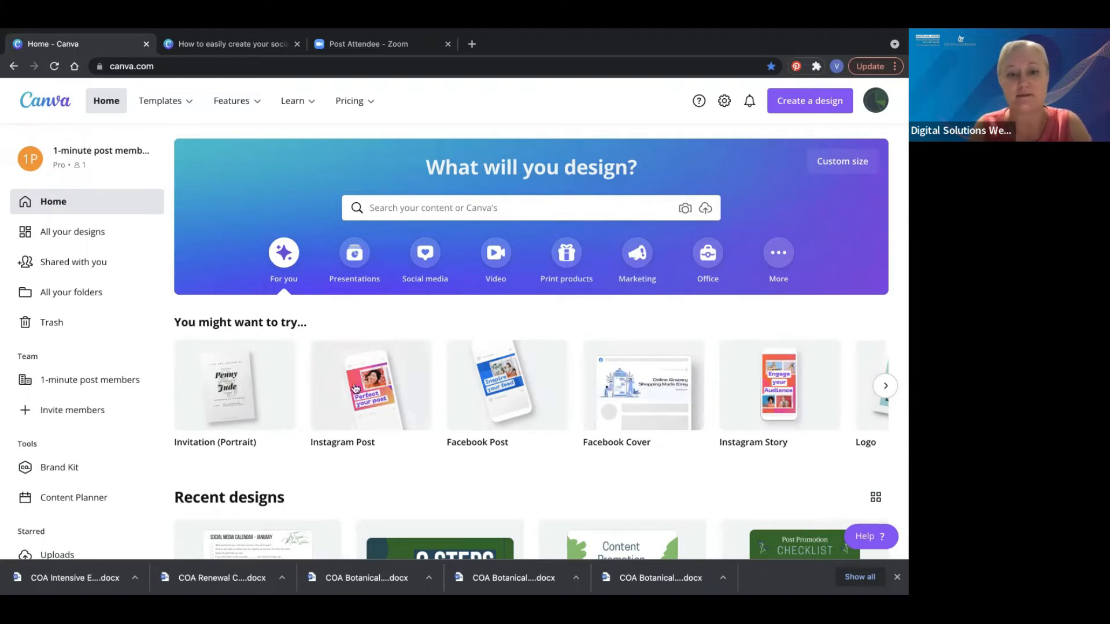
Look over the suggested design types and the Templates, Features, Learn and Pricing offerings on the home page
mouse_move(334, 404)
mouse_move(461, 415)
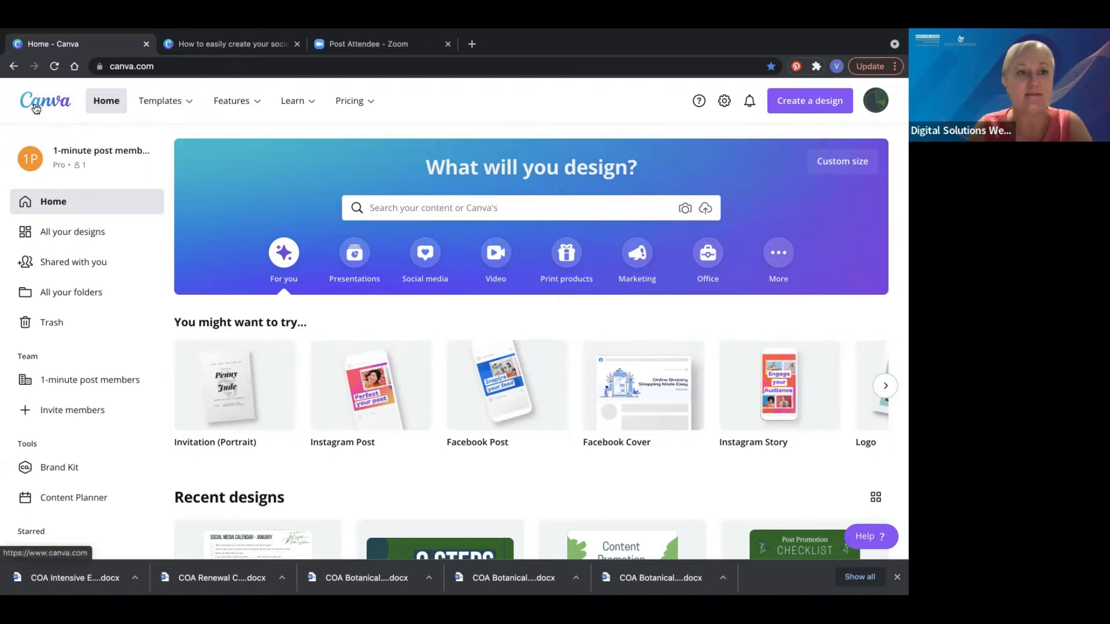
mouse_move(166, 104)
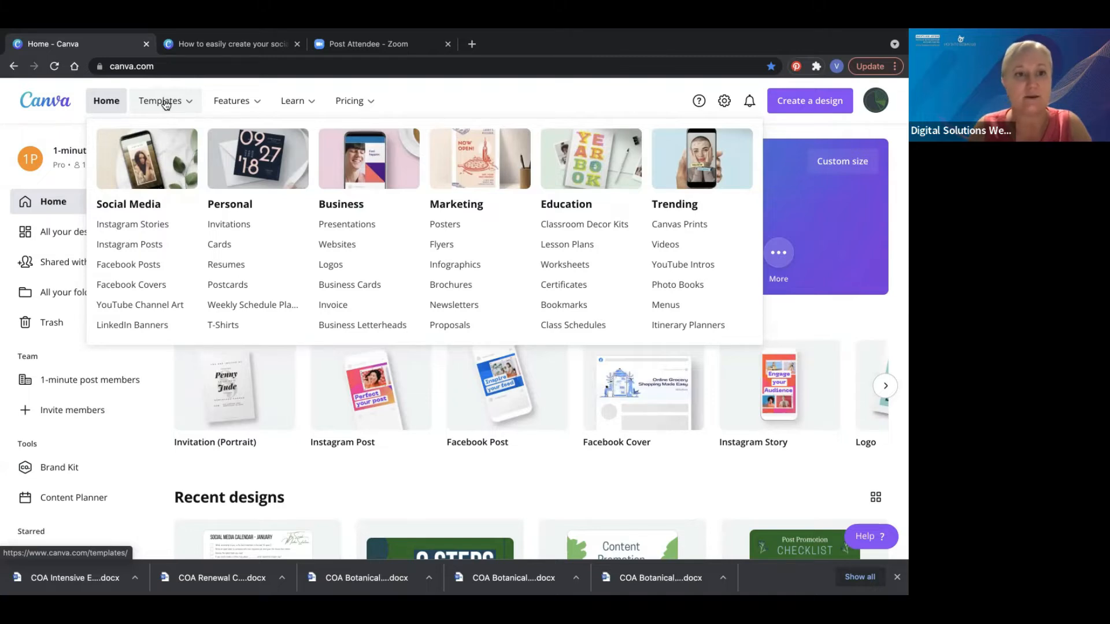
mouse_move(231, 102)
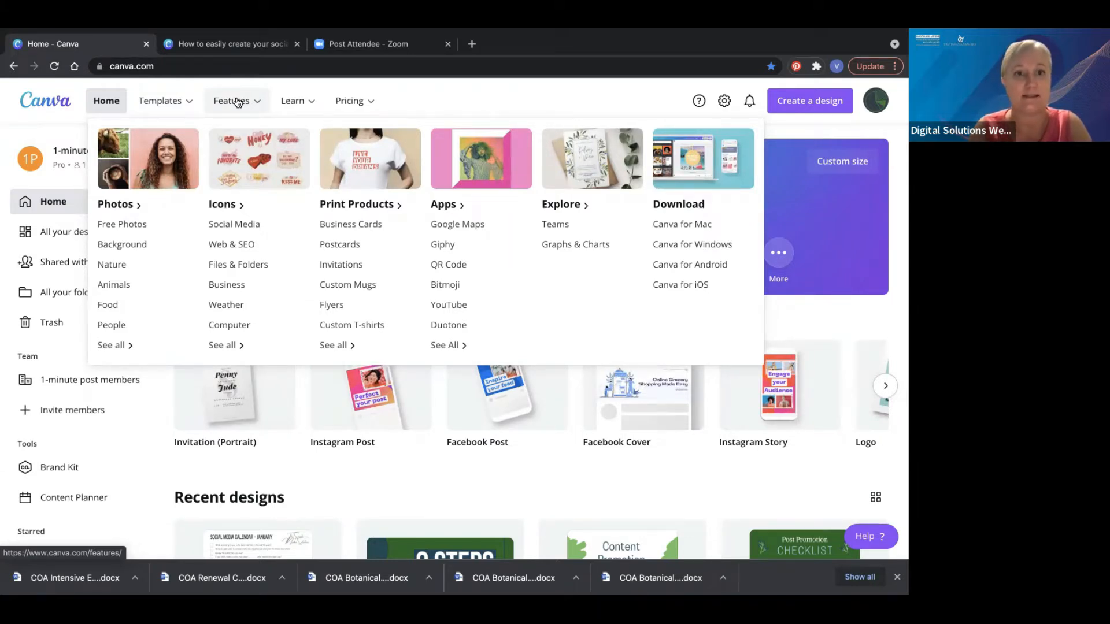
mouse_move(297, 108)
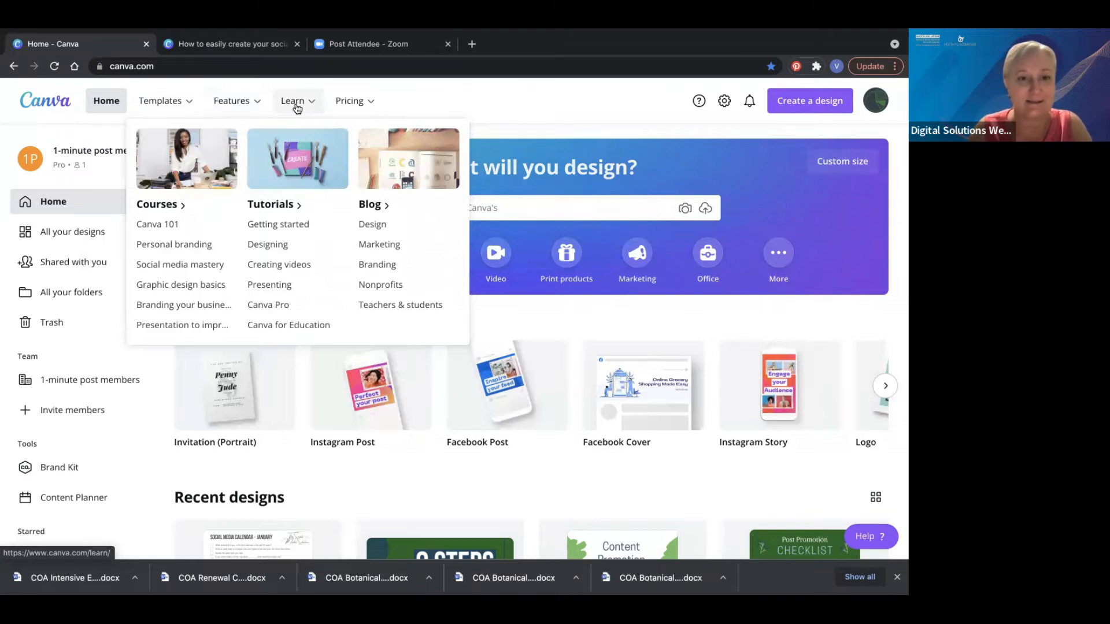
mouse_move(348, 105)
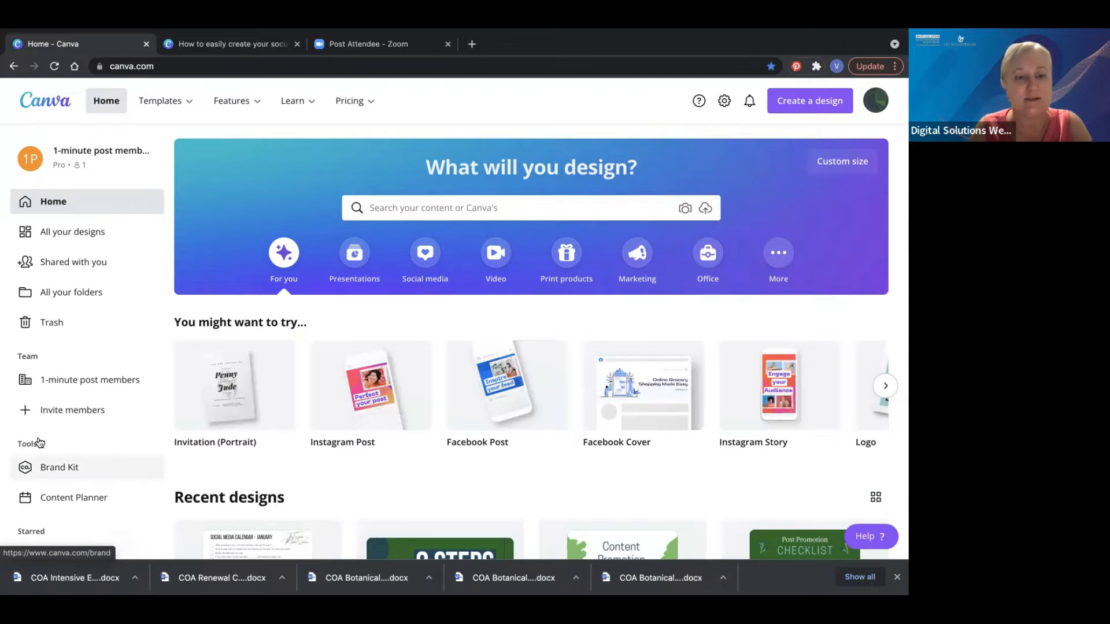
Open the Brand Kit and review its brand logos, brand colors and brand fonts
click(50, 472)
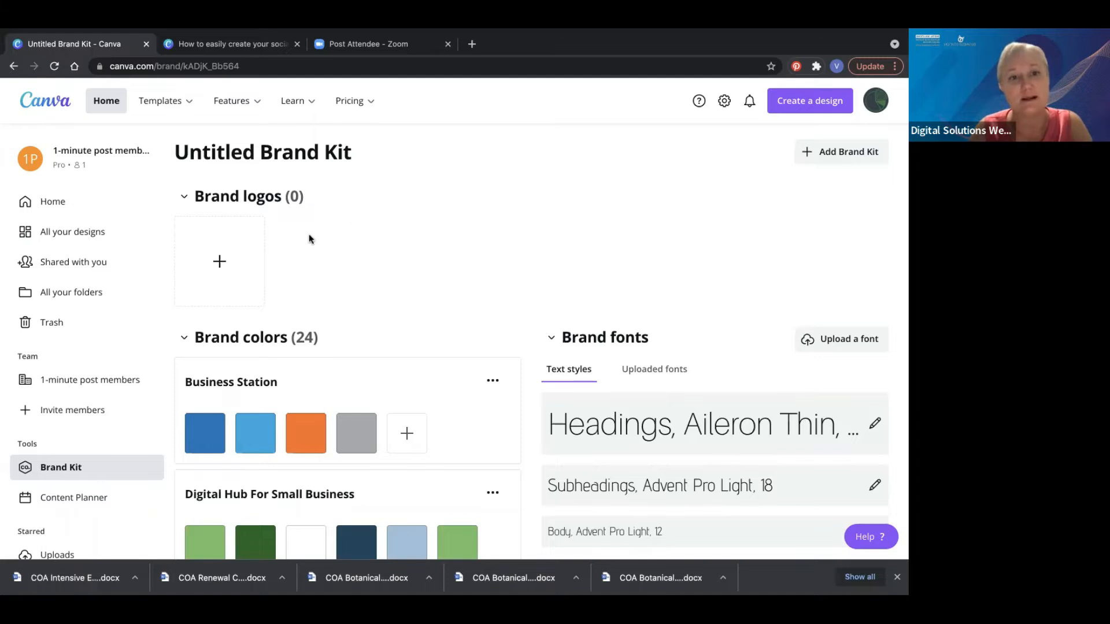
scroll(379, 282, down, 2)
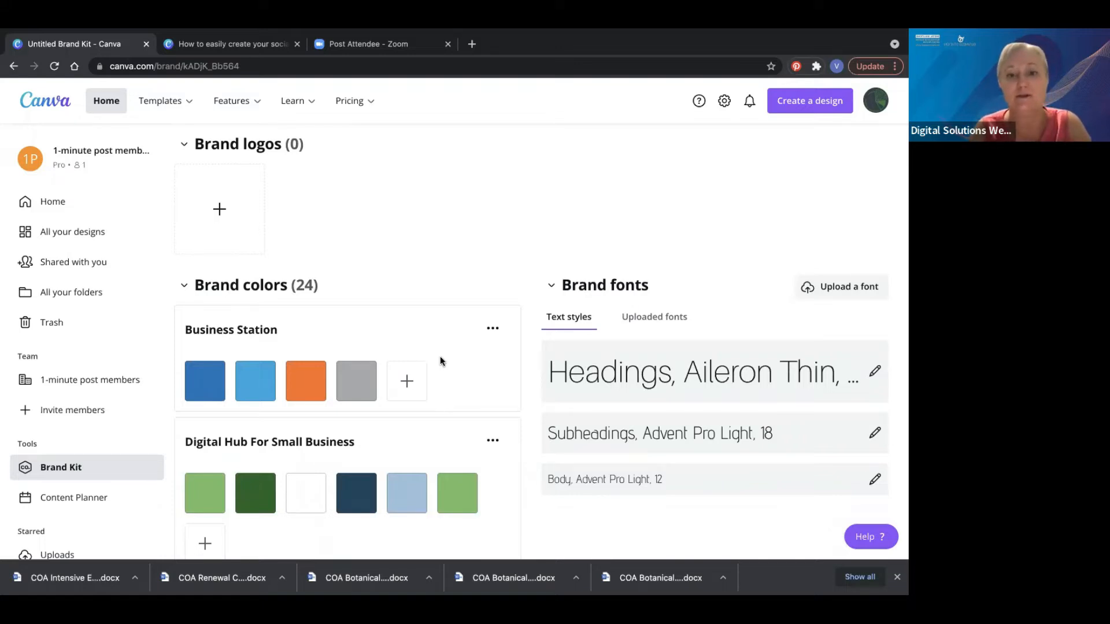
scroll(441, 360, down, 5)
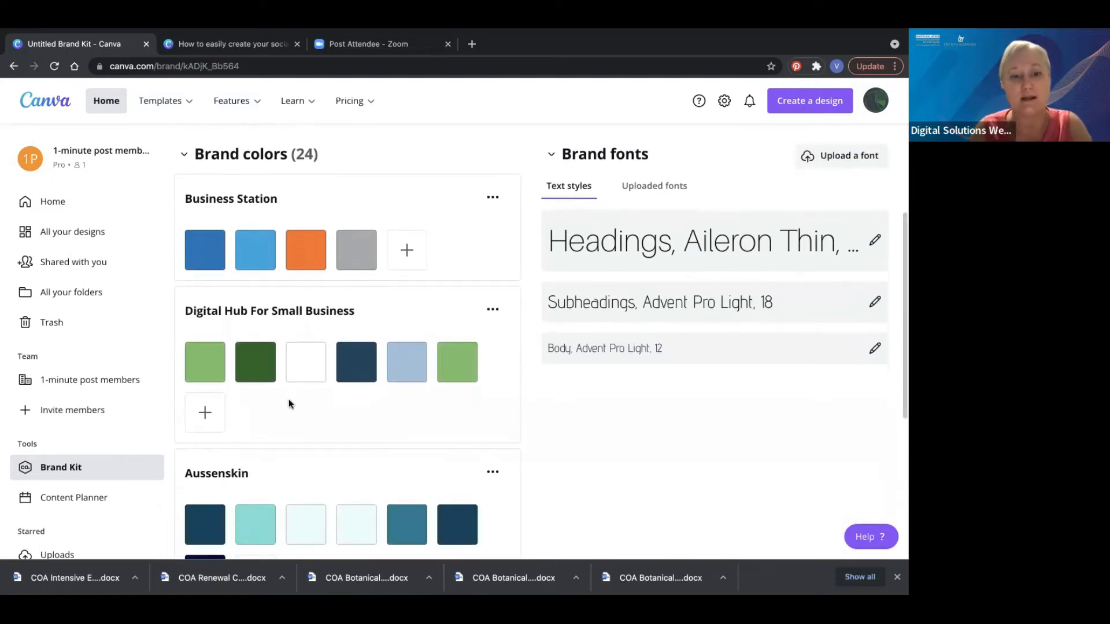
scroll(447, 398, down, 3)
scroll(448, 399, up, 3)
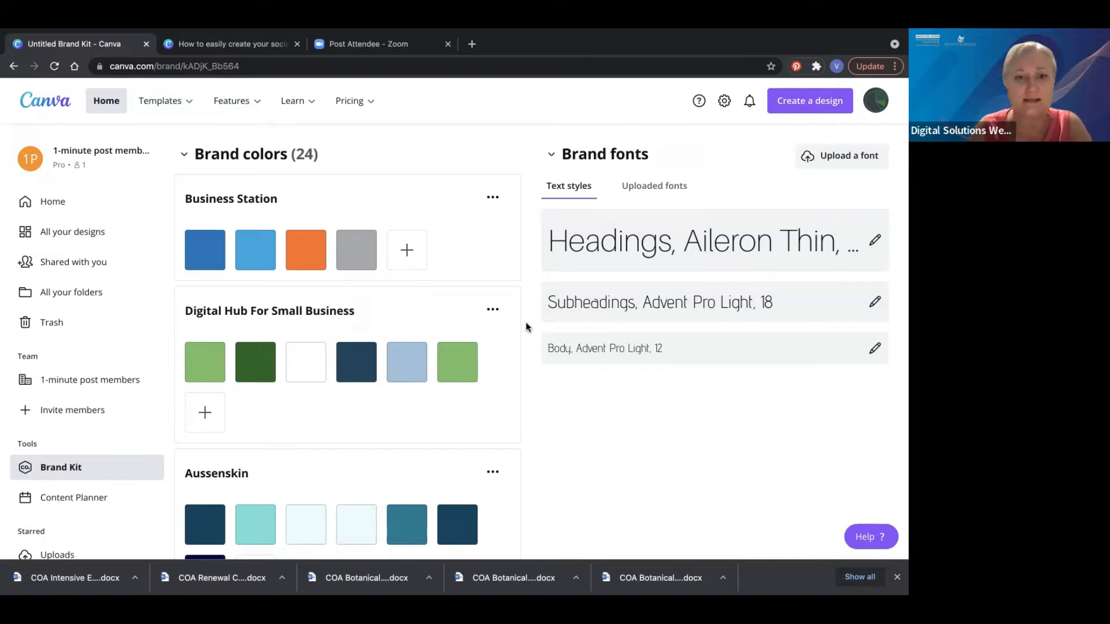
scroll(525, 322, up, 3)
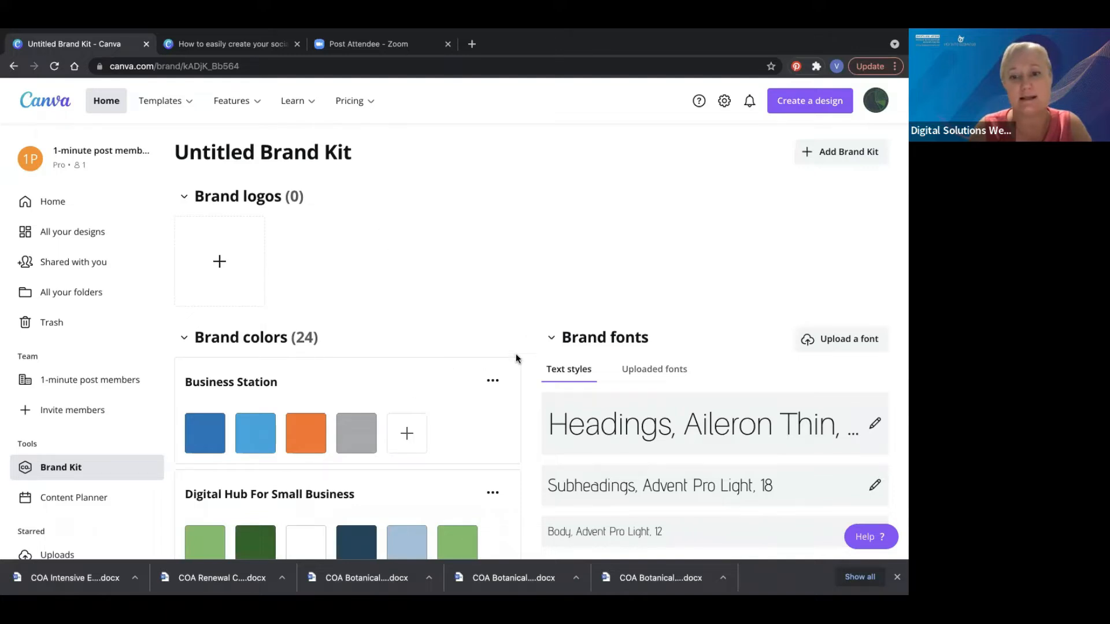
Browse the ready-made color palettes that can be added to the Brand Kit
scroll(526, 413, down, 8)
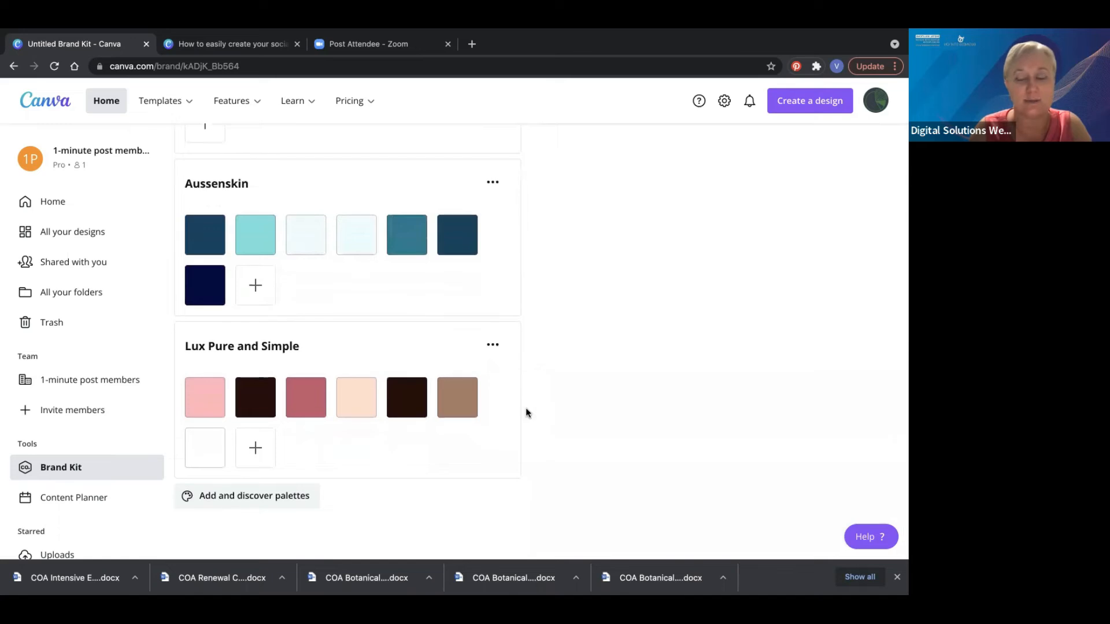
click(244, 499)
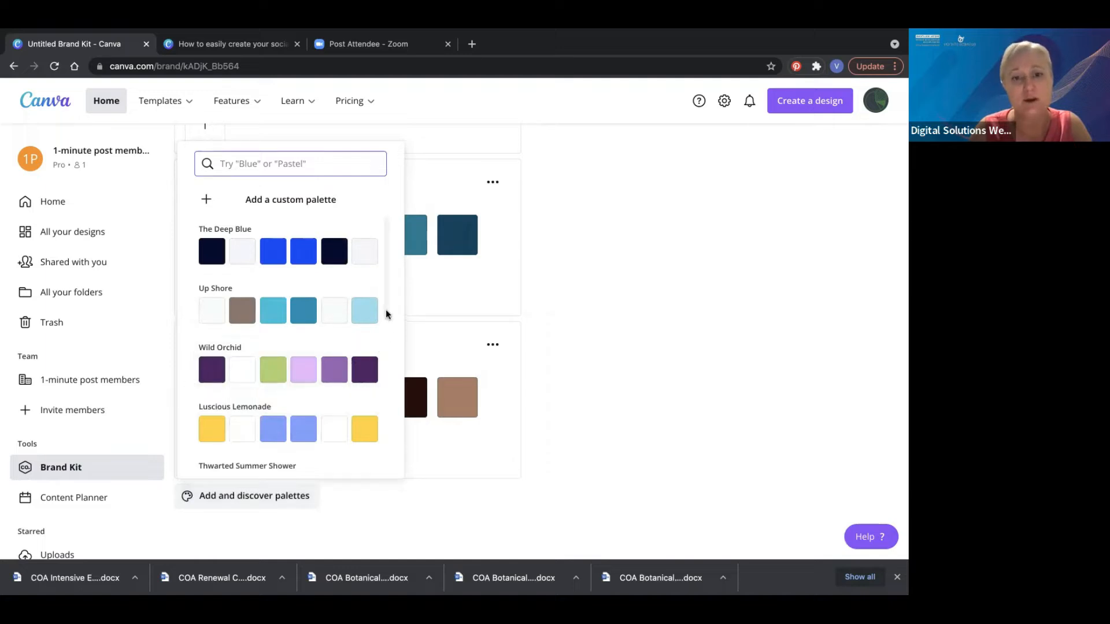
drag(386, 314, 391, 388)
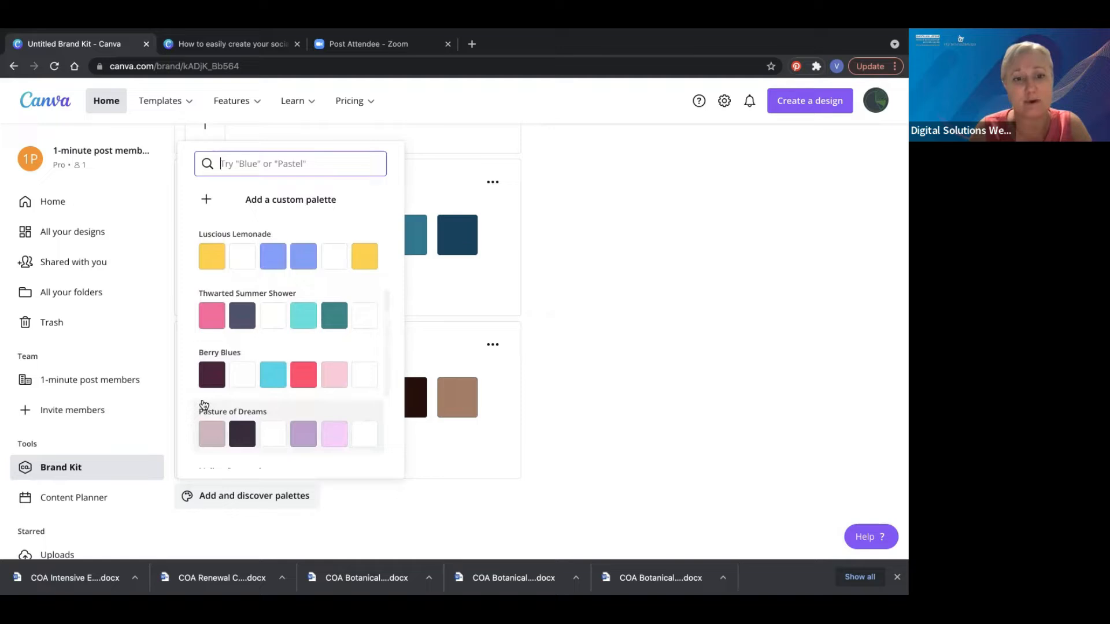
click(186, 451)
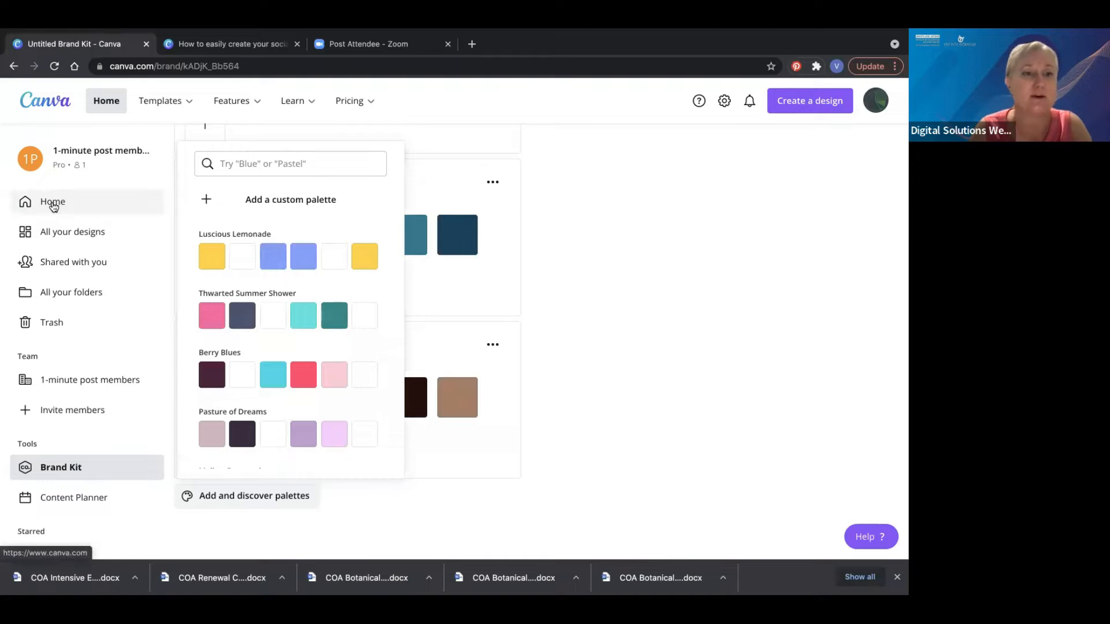
Return to the home page and create a new blank Instagram Post design
click(53, 206)
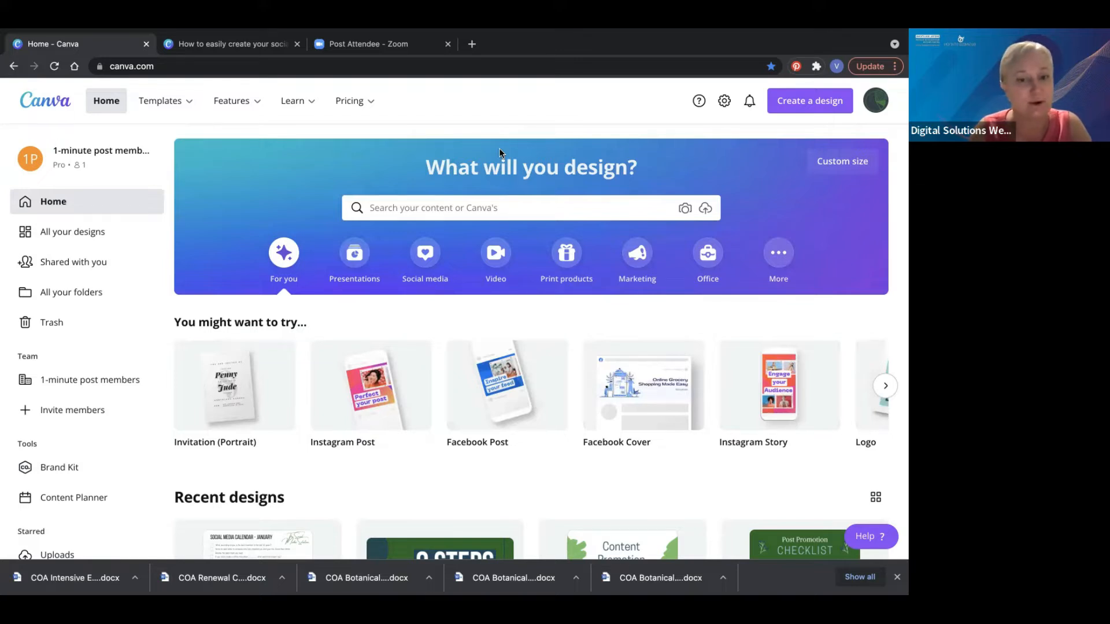
click(800, 106)
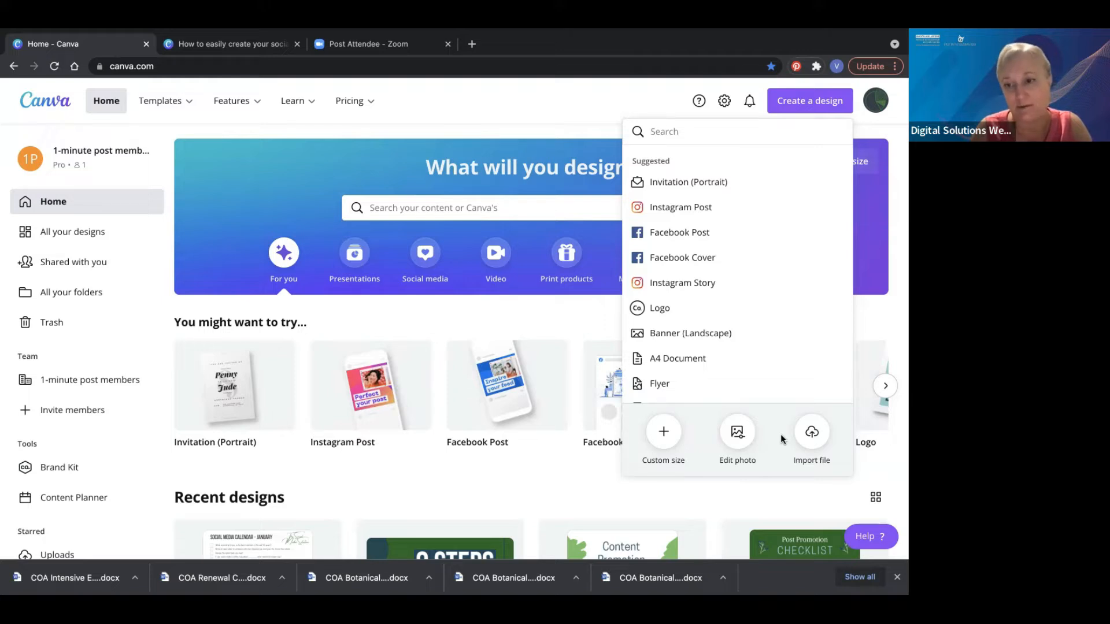
click(684, 207)
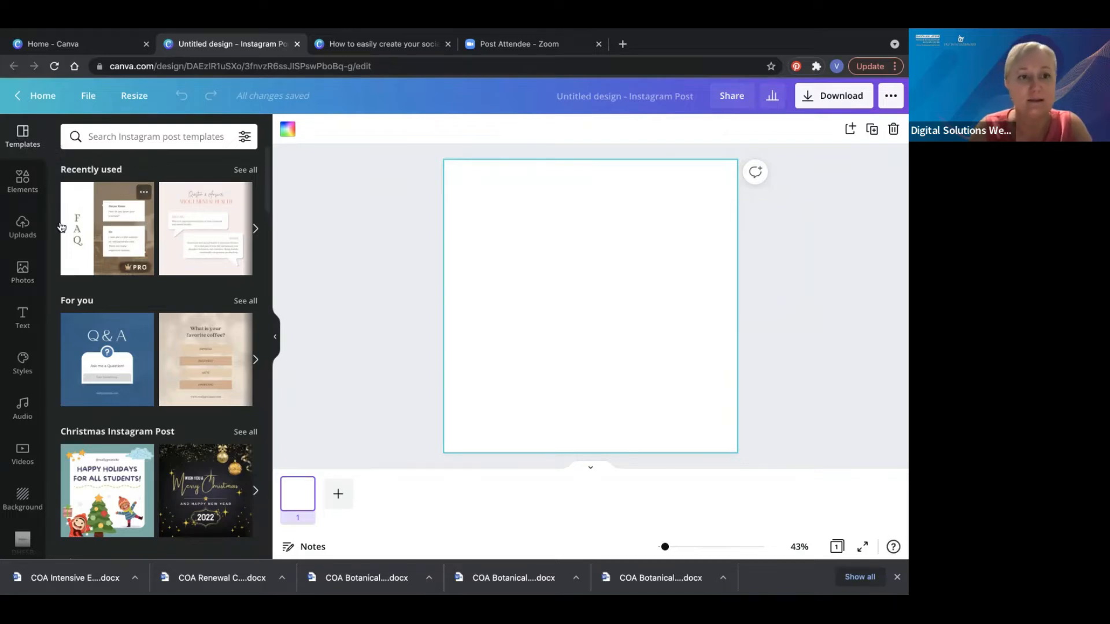
Look through the Instagram post template categories, from recently used and Christmas to food and sale designs
scroll(60, 227, down, 3)
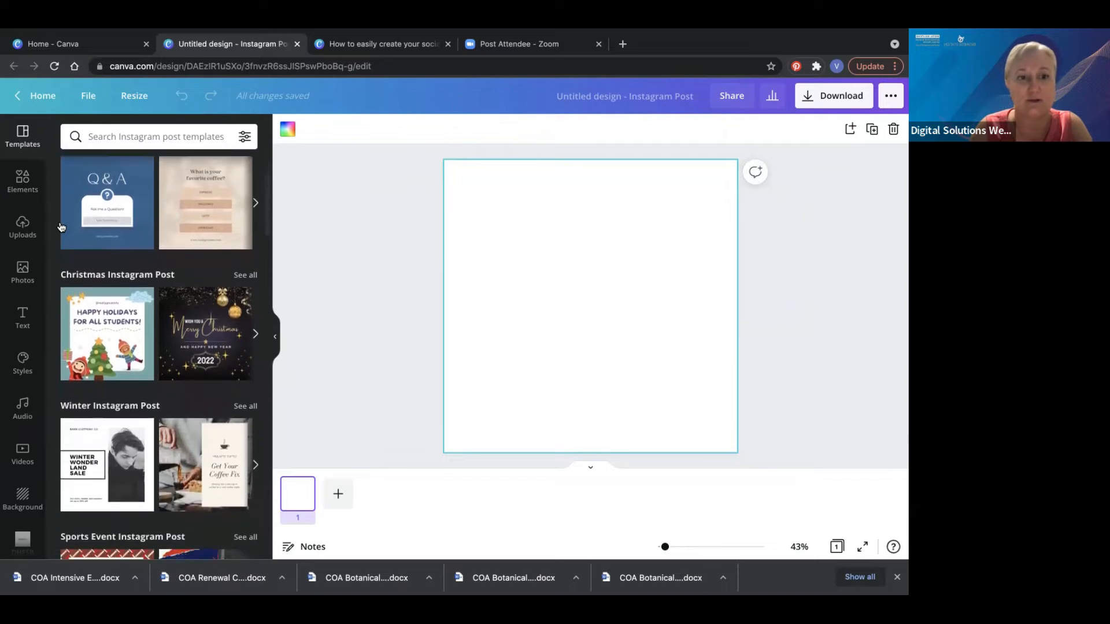
scroll(61, 227, up, 3)
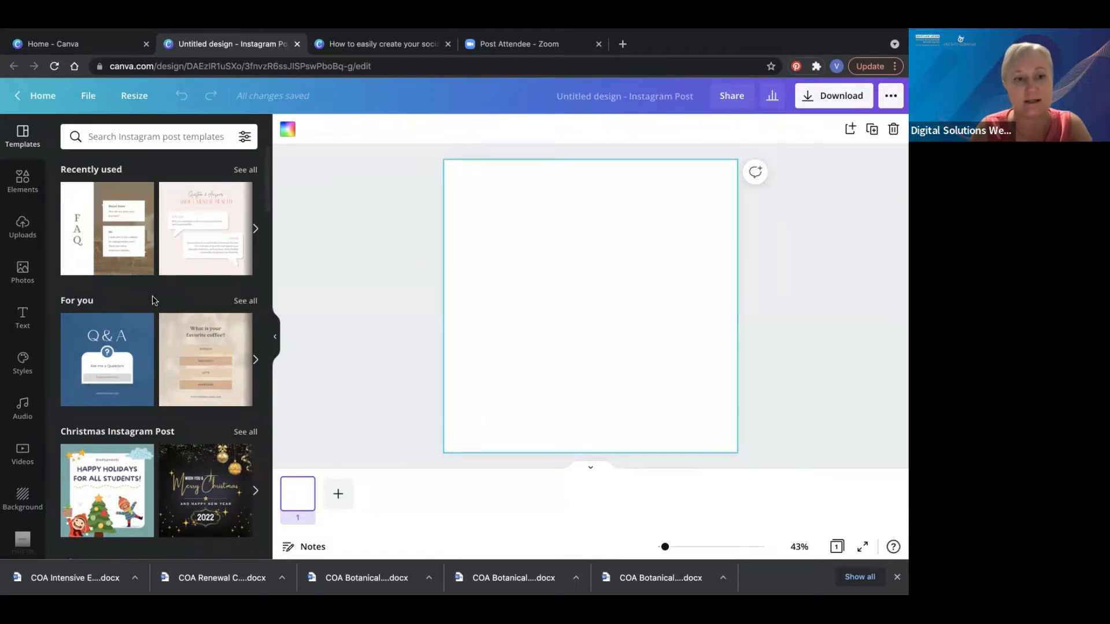
scroll(152, 296, down, 1)
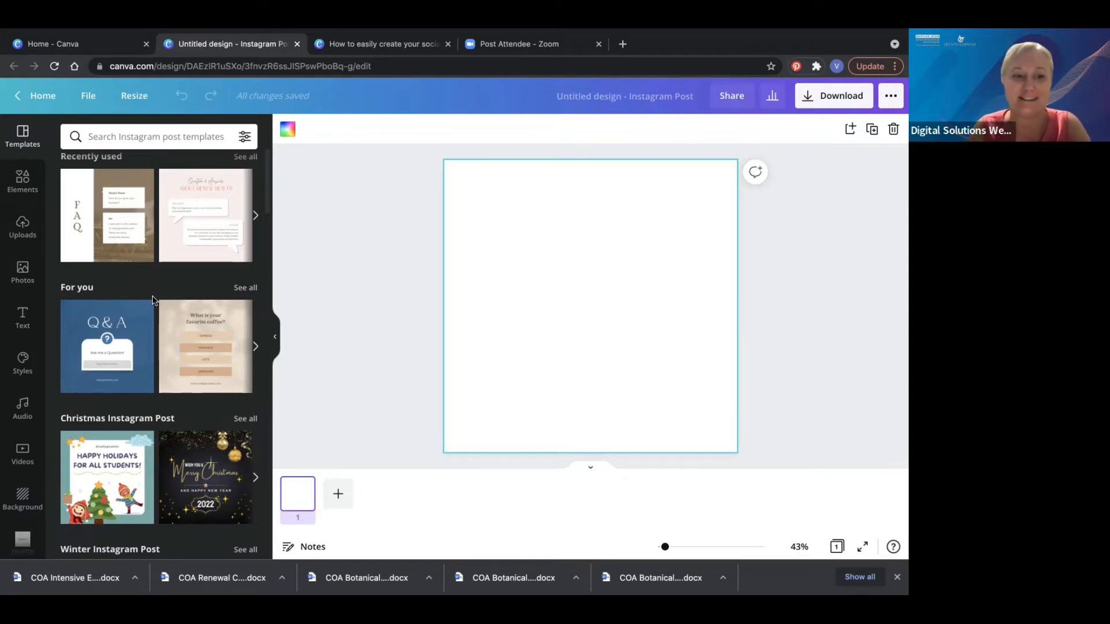
scroll(153, 299, down, 3)
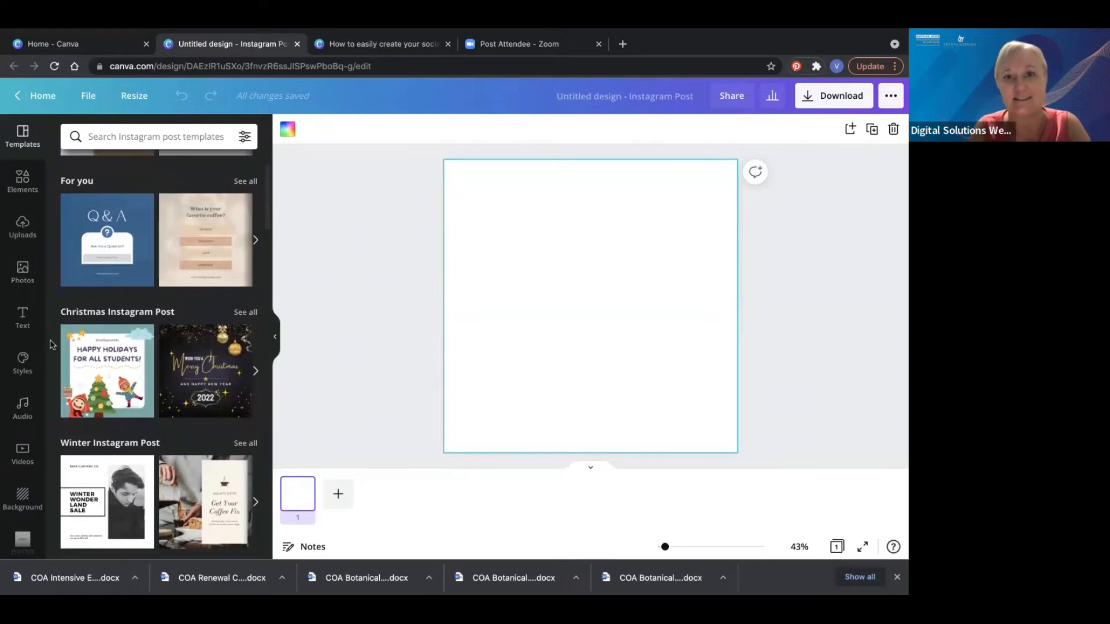
scroll(50, 344, down, 3)
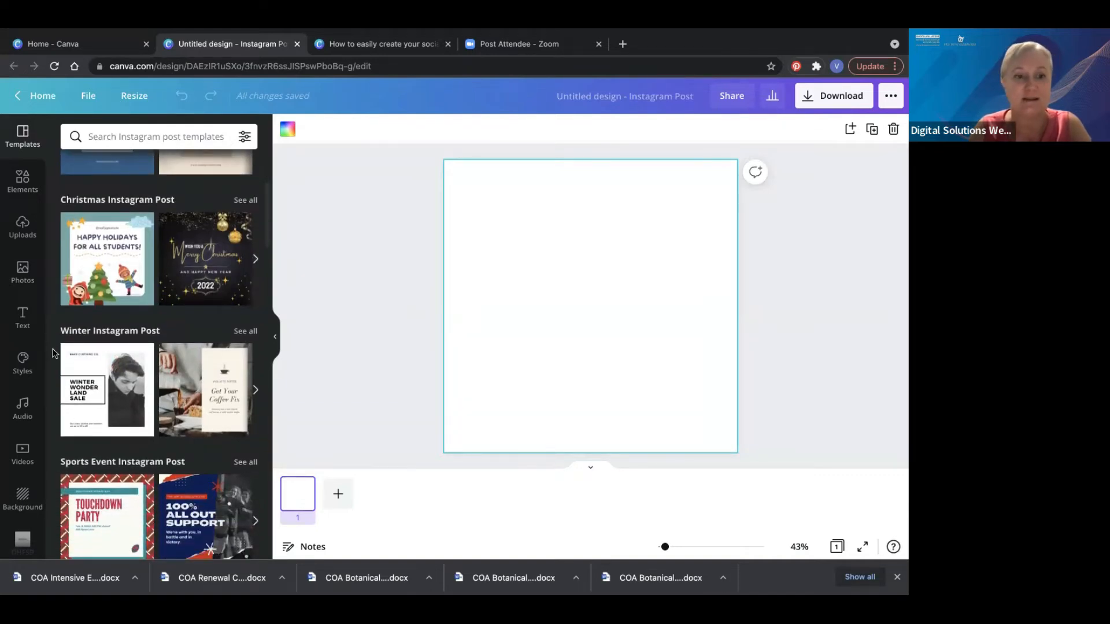
scroll(52, 352, down, 3)
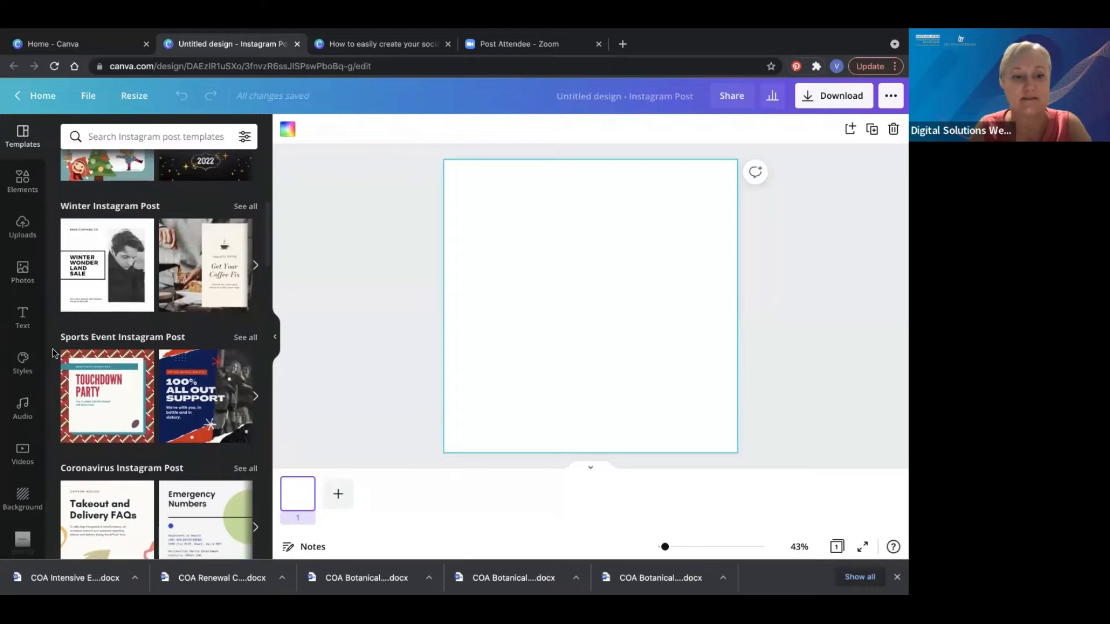
scroll(52, 352, down, 4)
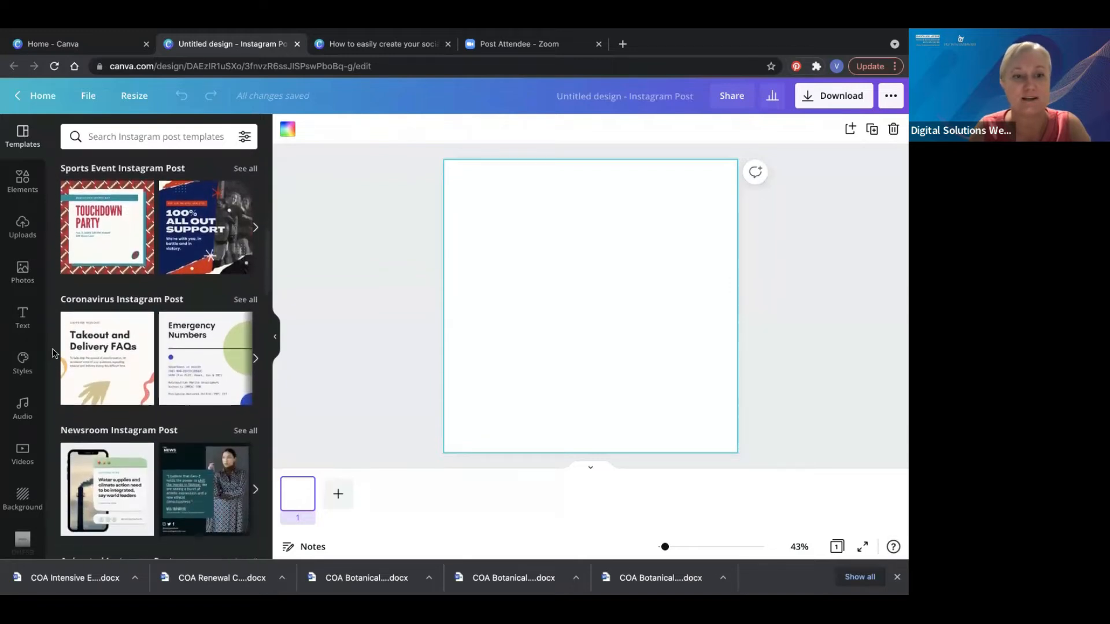
scroll(52, 353, down, 2)
scroll(52, 353, down, 3)
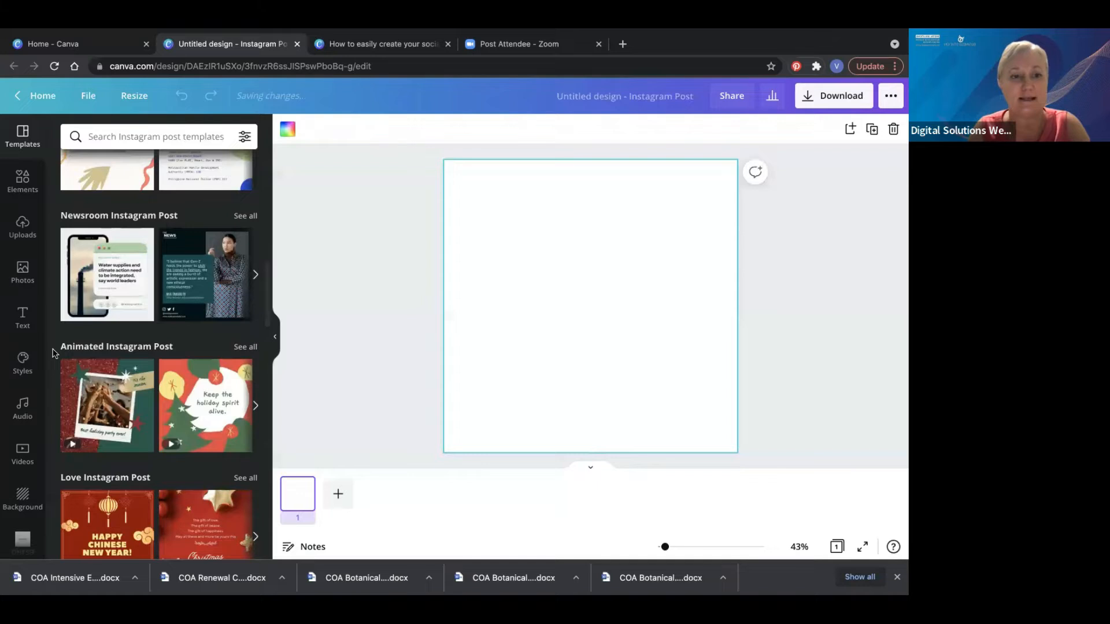
scroll(52, 353, down, 2)
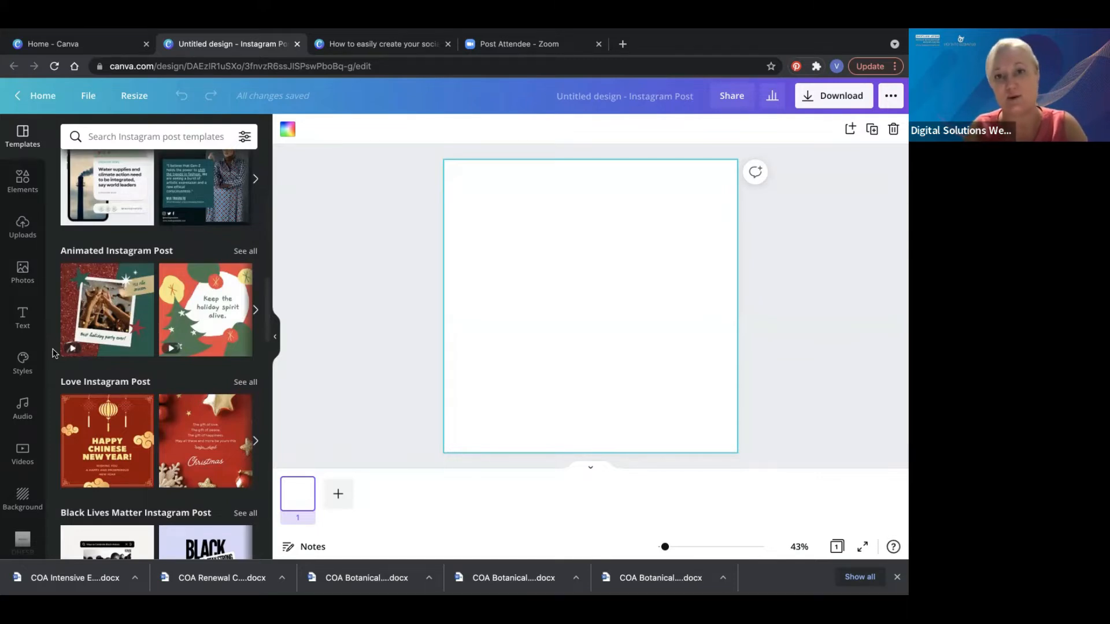
scroll(54, 352, down, 3)
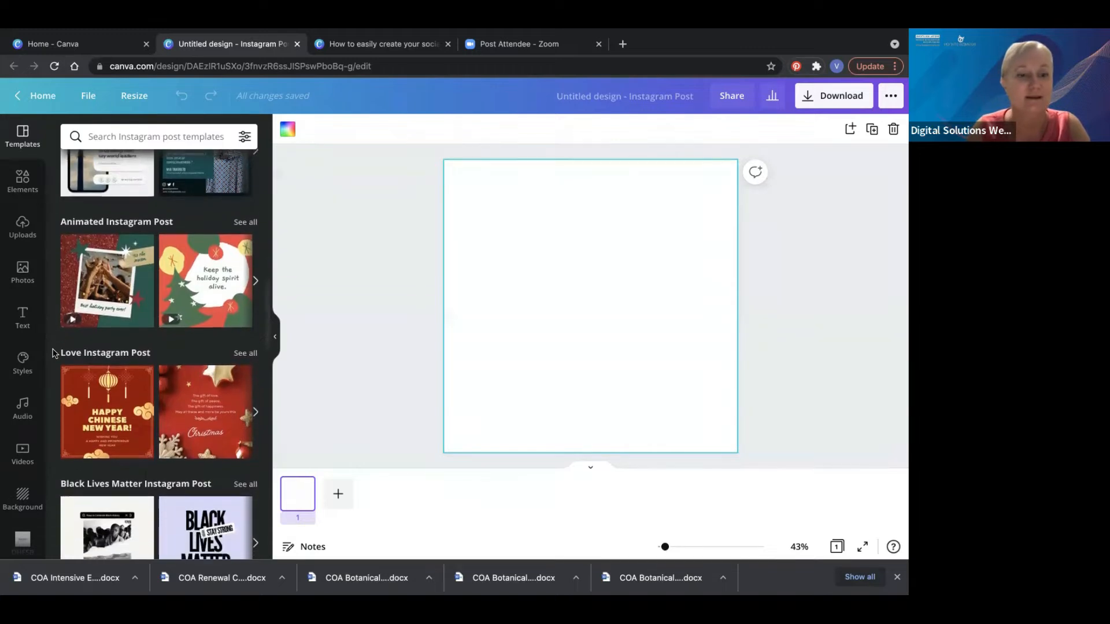
scroll(54, 353, down, 2)
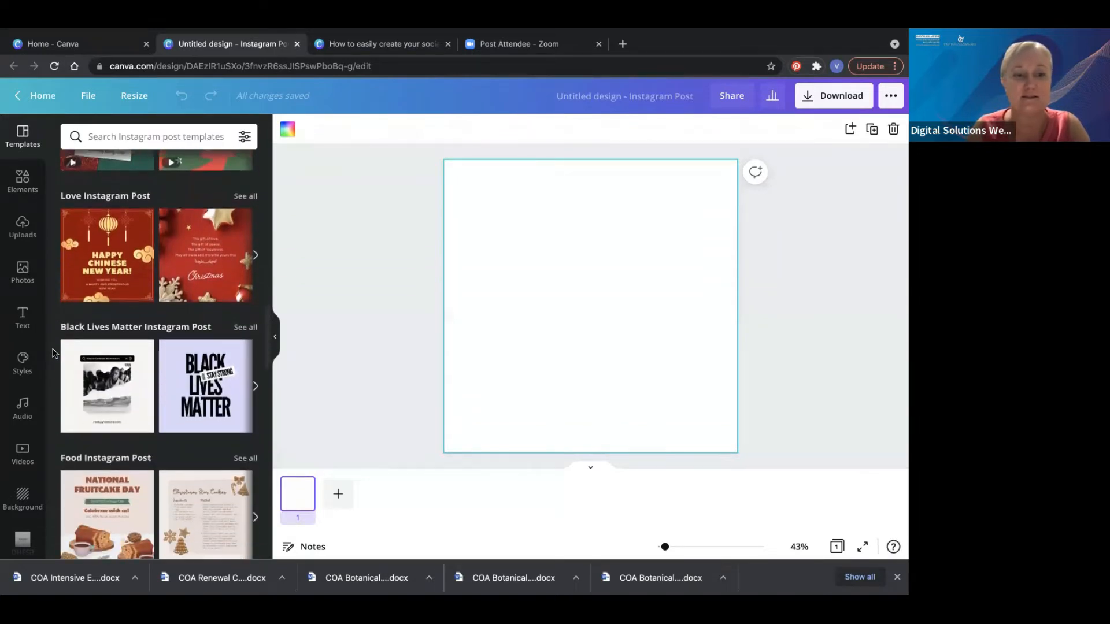
scroll(54, 352, down, 1)
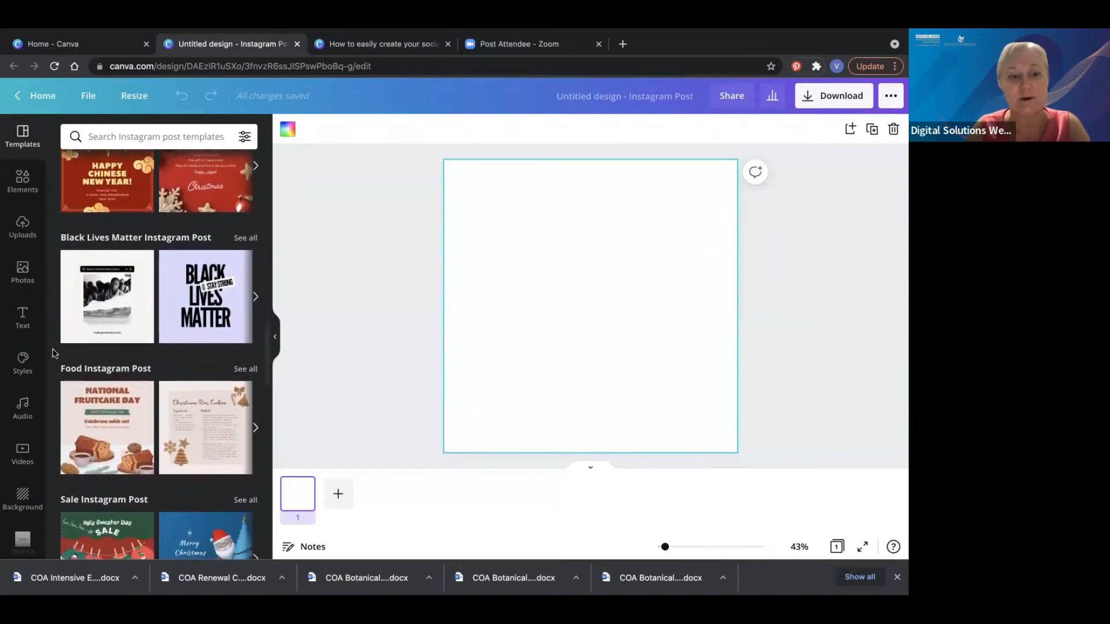
scroll(54, 352, up, 10)
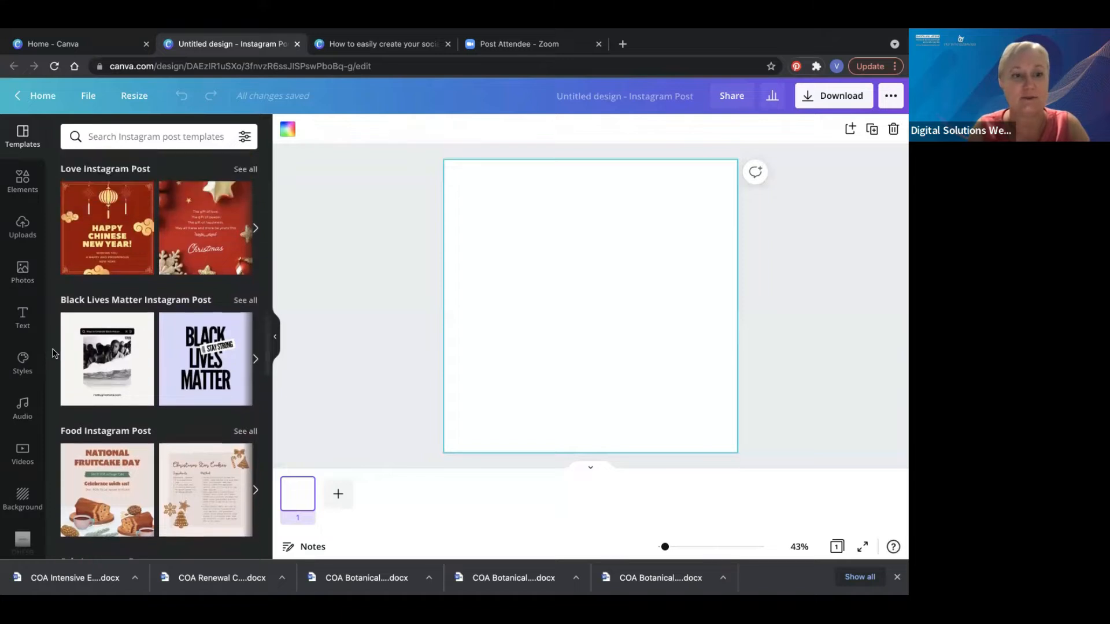
scroll(54, 352, up, 12)
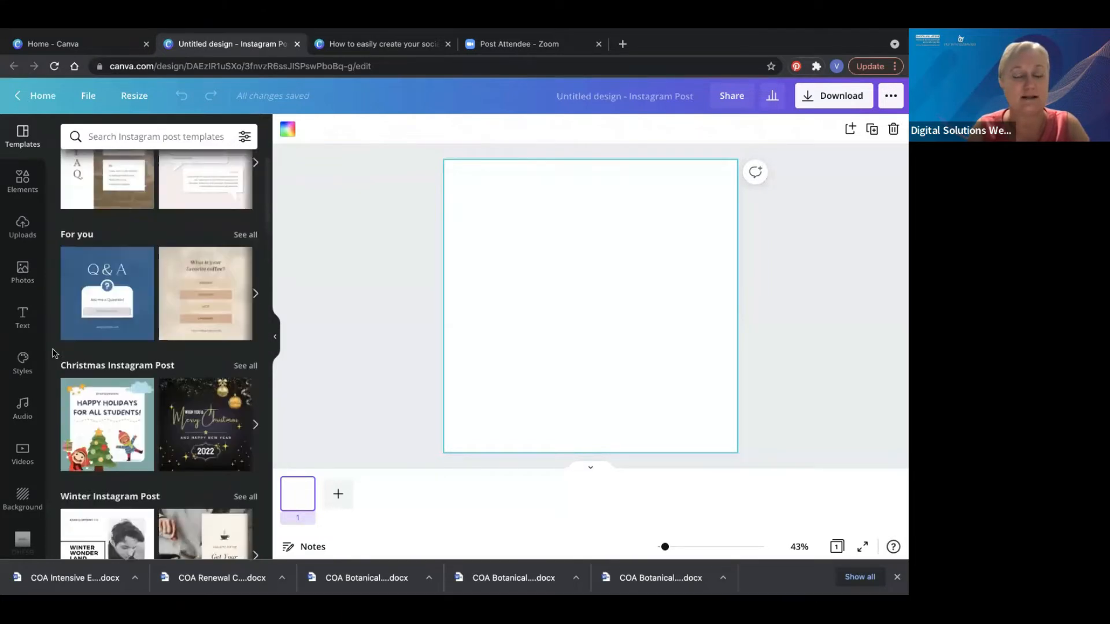
Search the Instagram post templates for "boho" and browse the matching designs
click(151, 136)
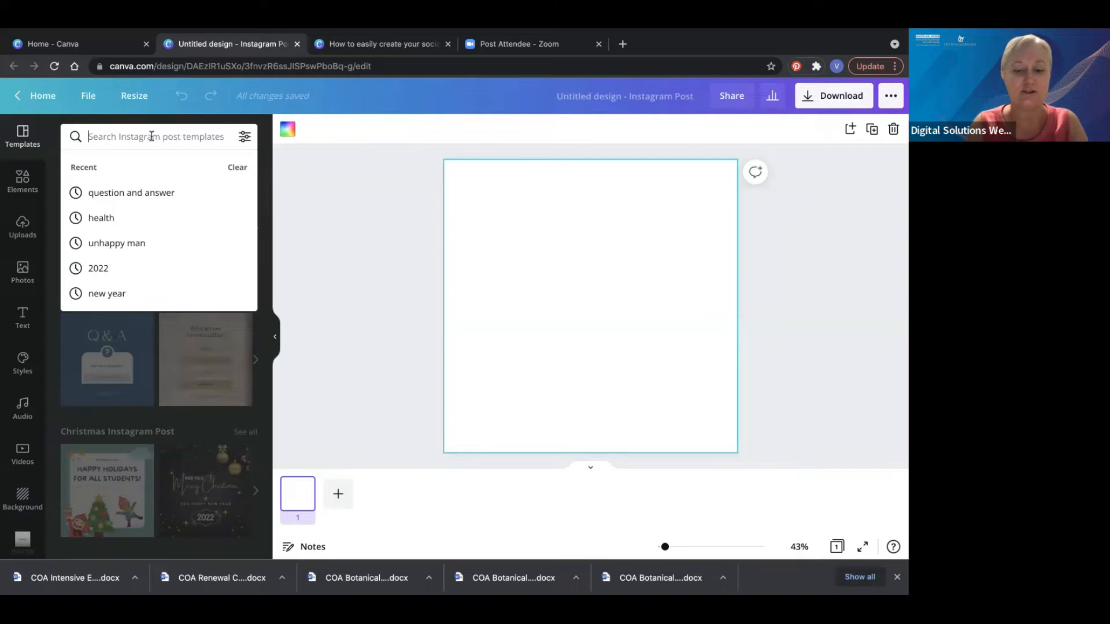
text(boho)
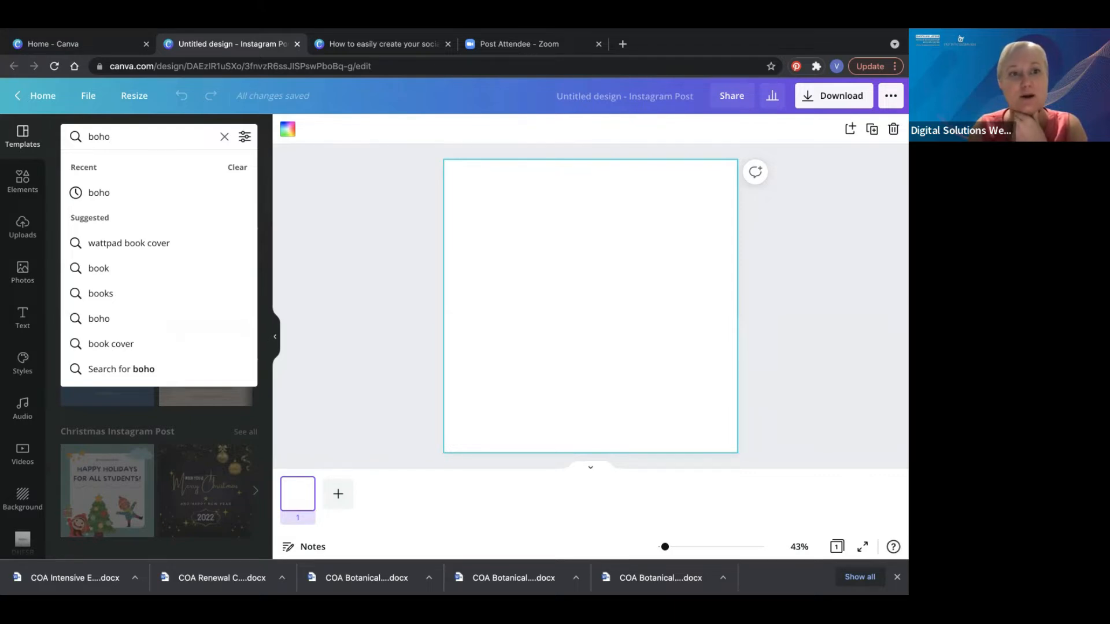
key(Return)
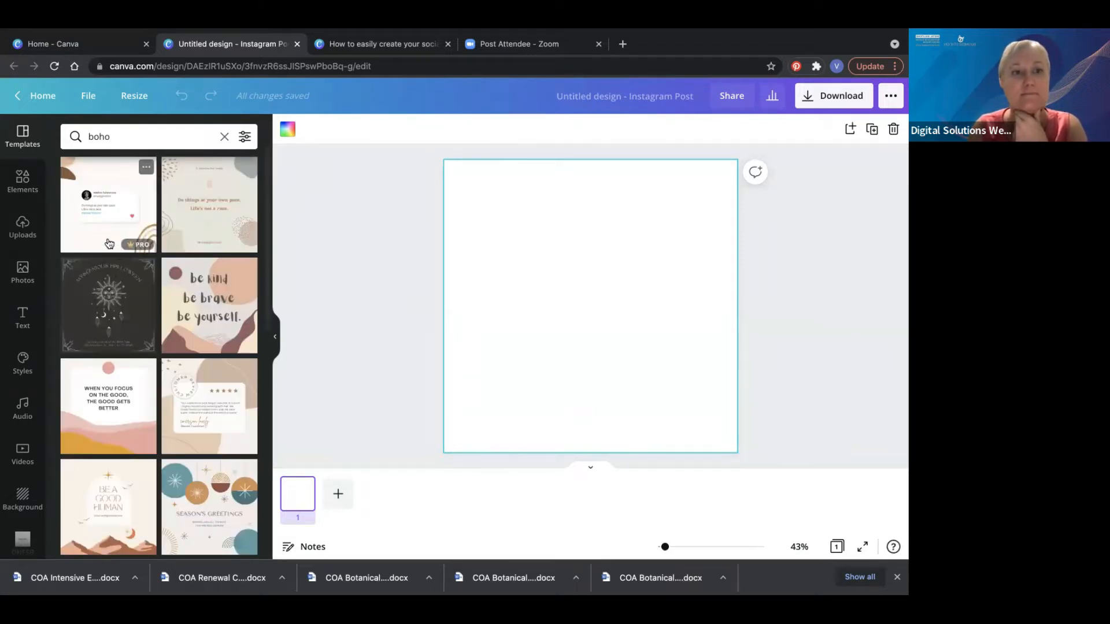
scroll(135, 280, down, 3)
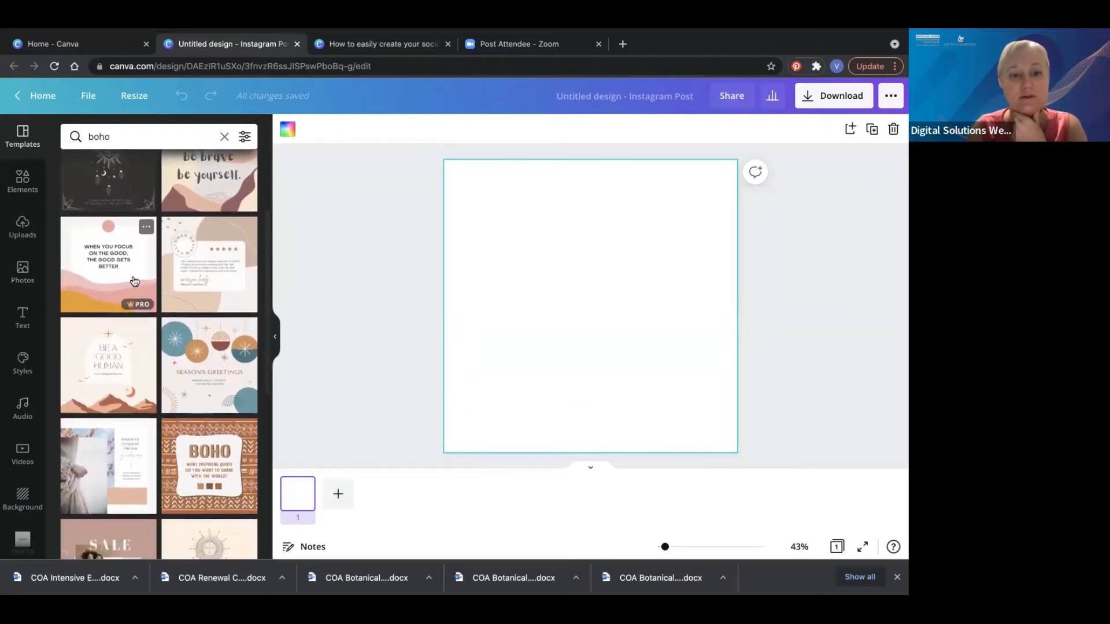
scroll(134, 281, down, 3)
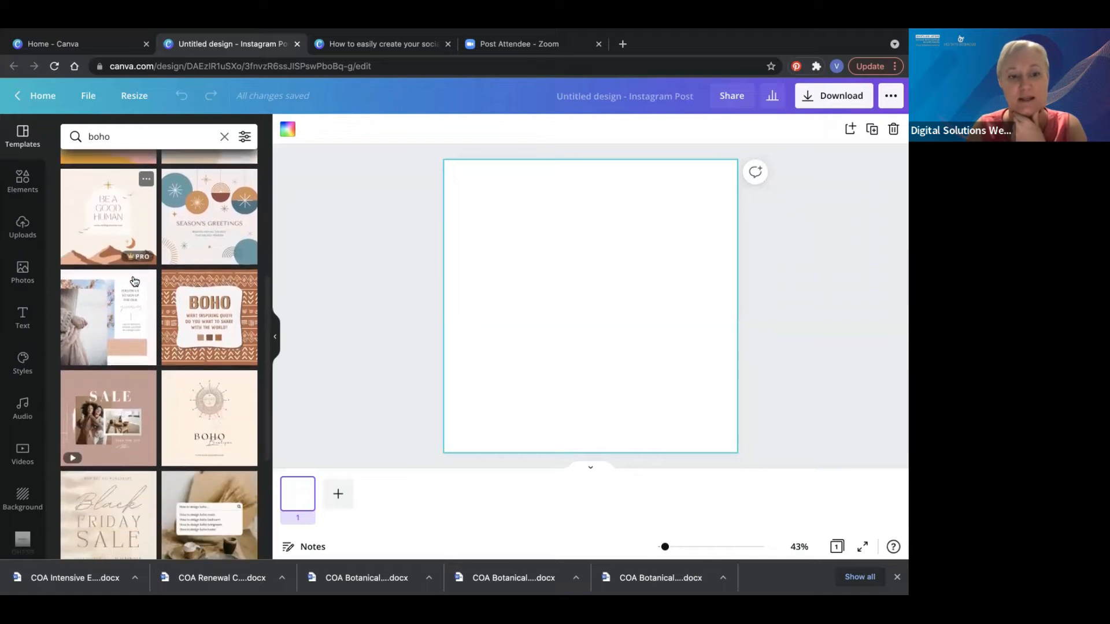
scroll(135, 281, up, 6)
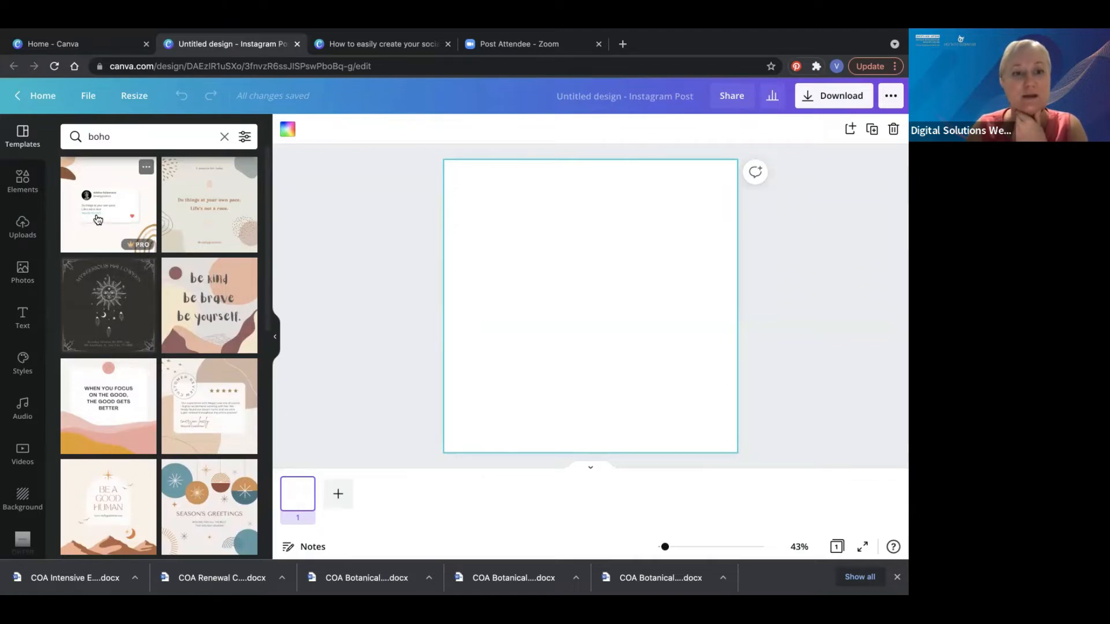
scroll(98, 219, down, 4)
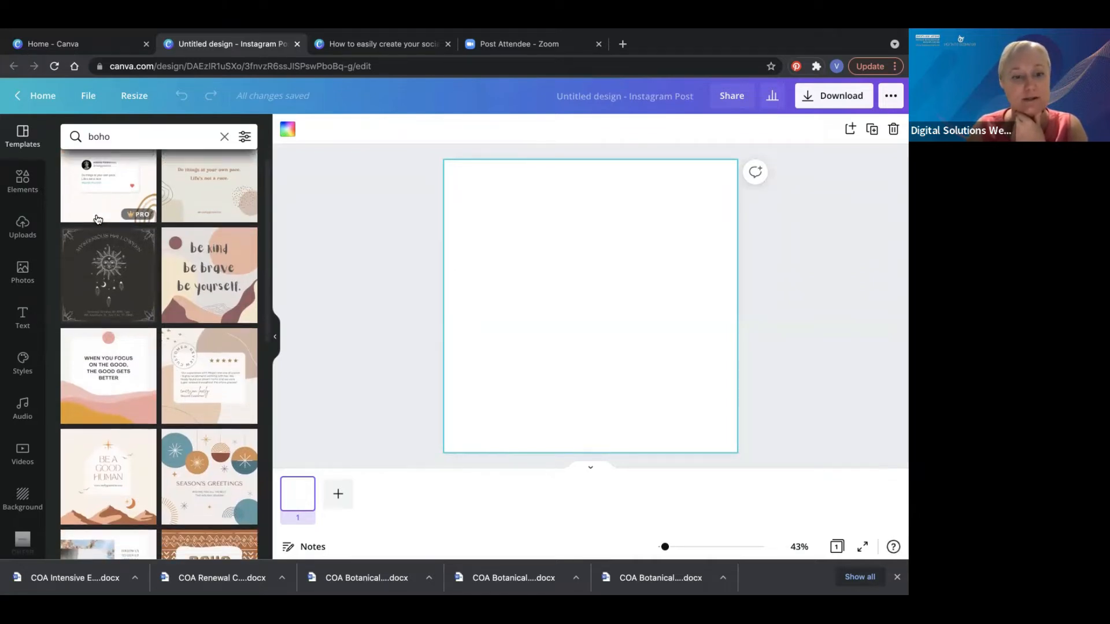
scroll(97, 220, down, 1)
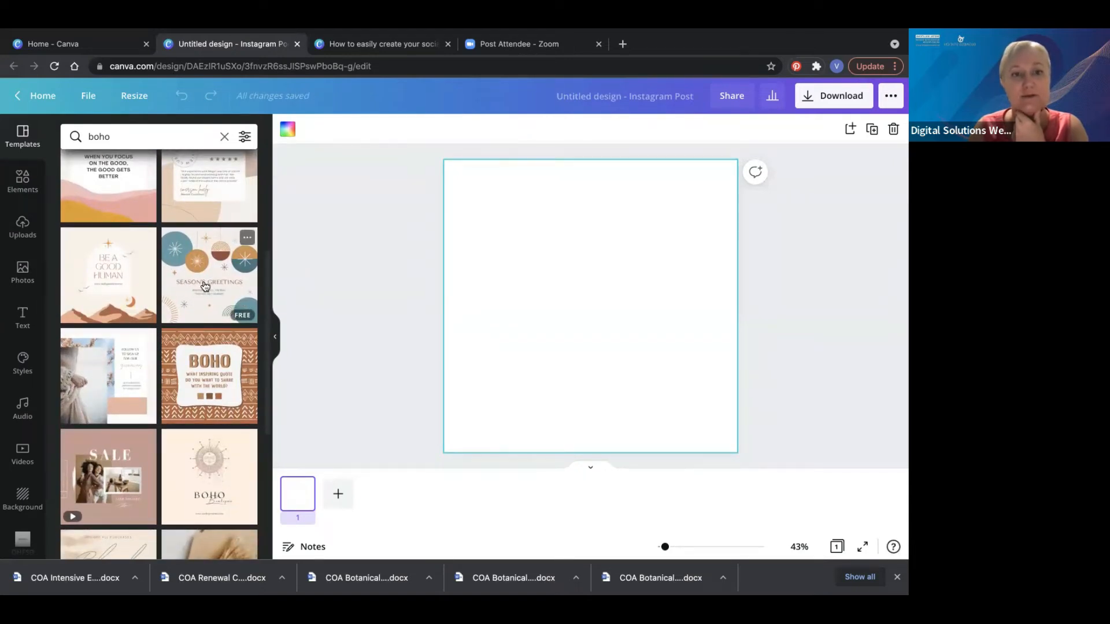
From the details of the pastel blue and brown boho Season's Greetings template, browse more templates by the same designer
click(248, 239)
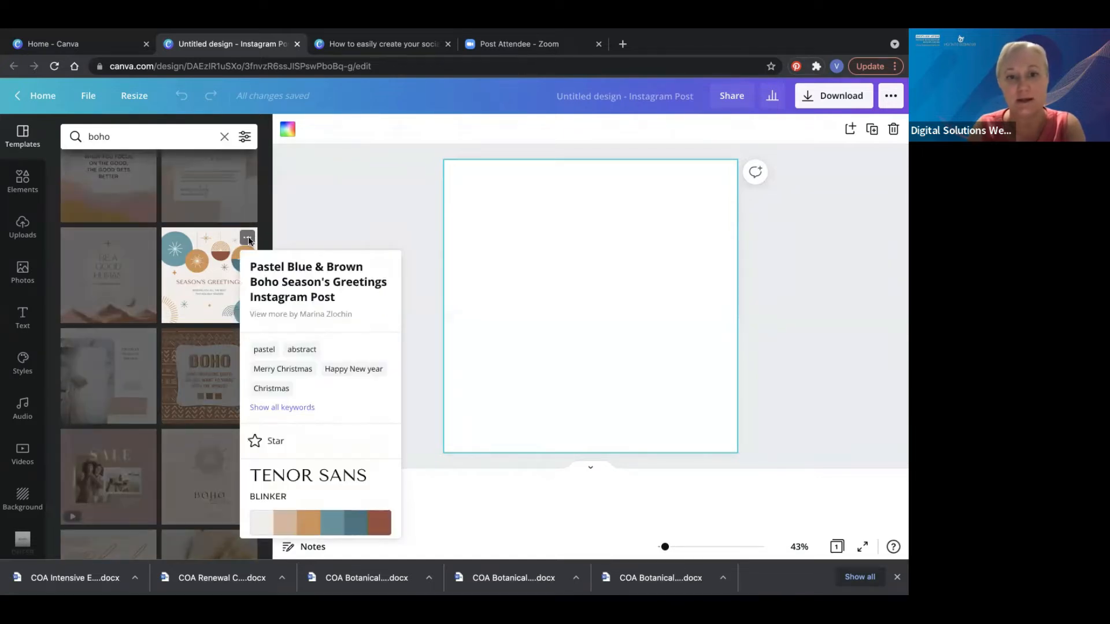
click(315, 314)
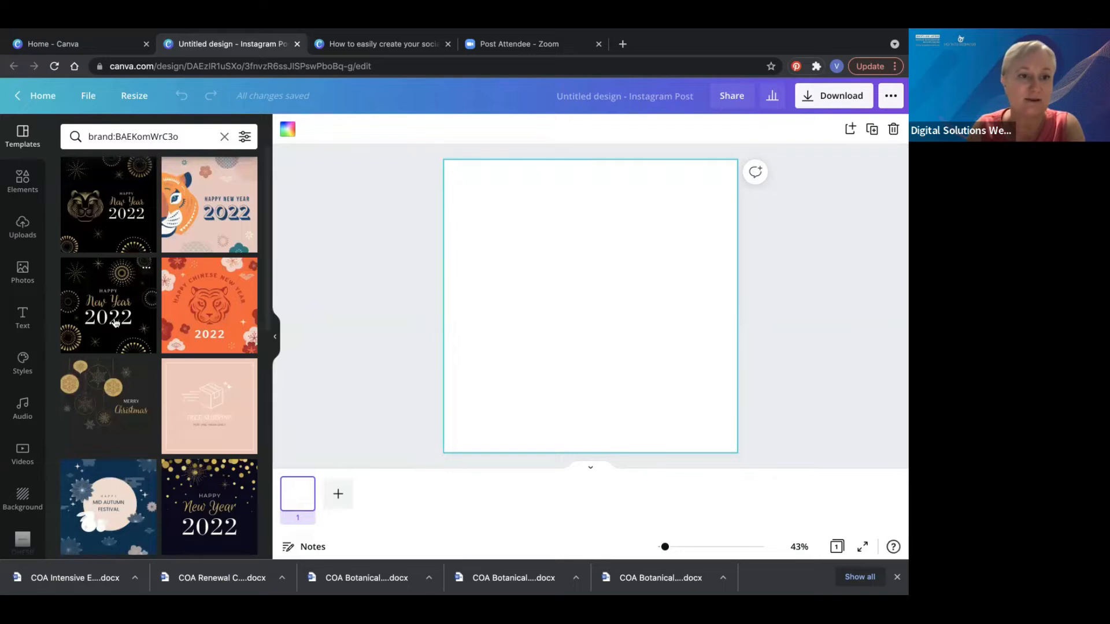
scroll(115, 322, down, 1)
scroll(116, 322, down, 5)
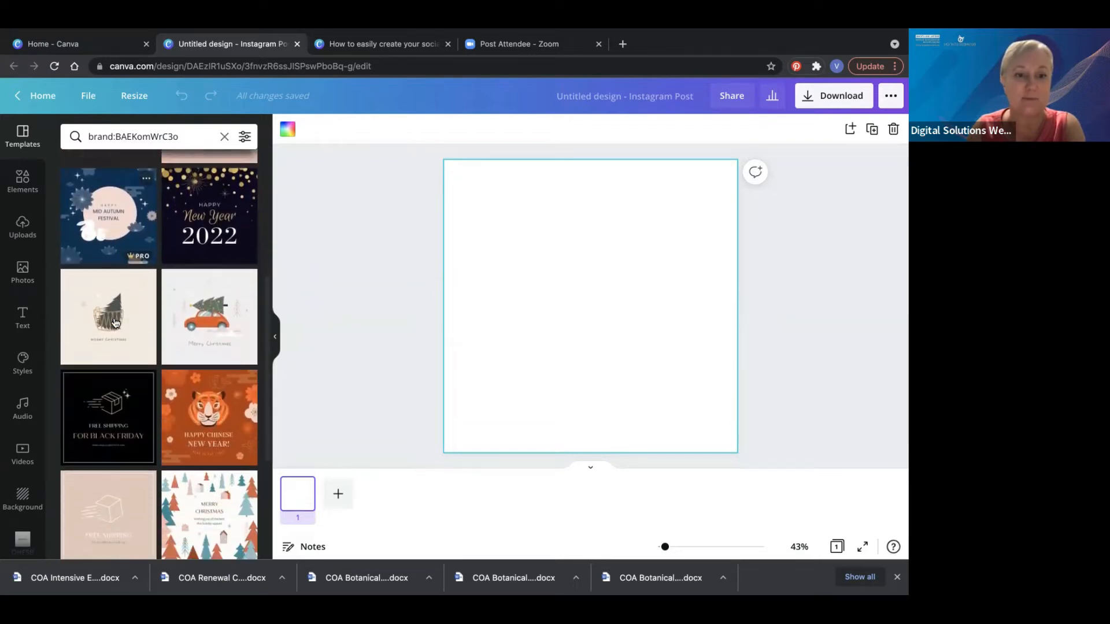
scroll(116, 322, down, 3)
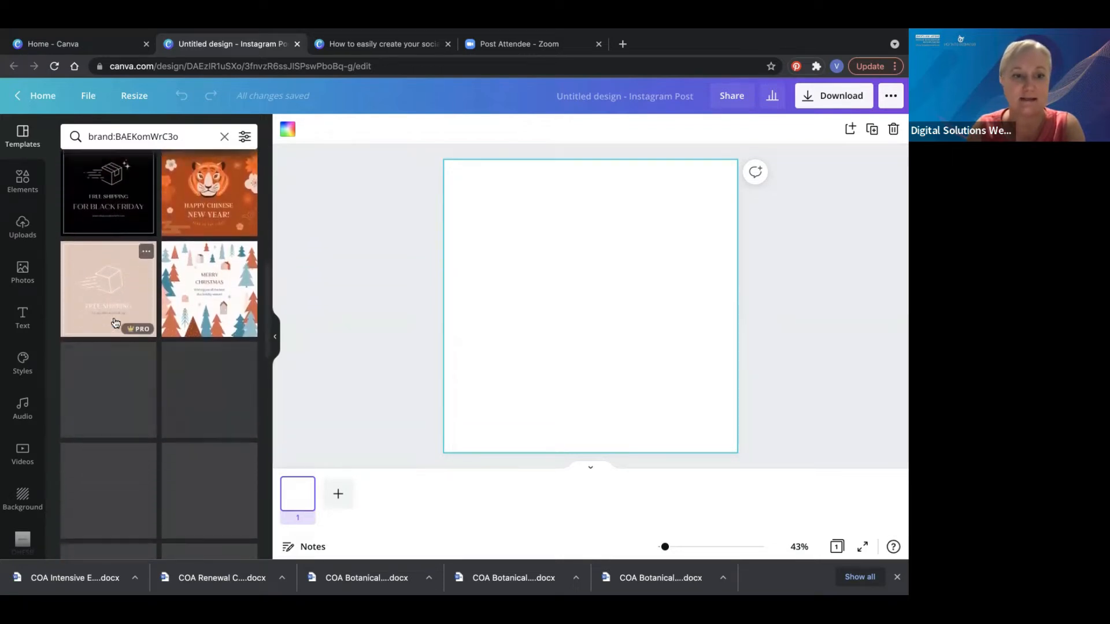
scroll(116, 322, down, 3)
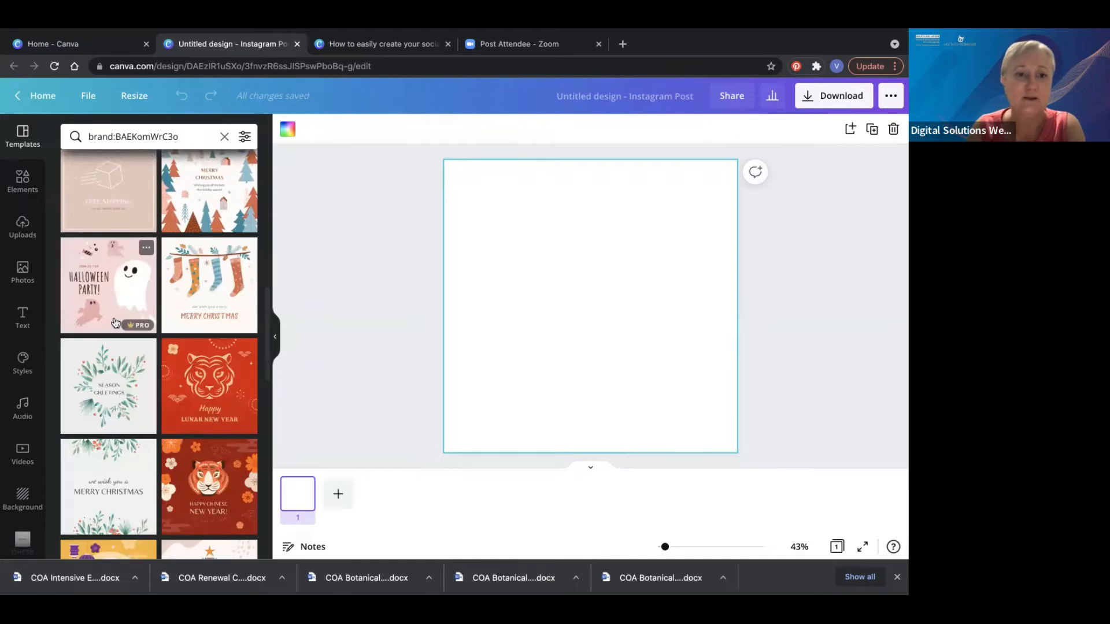
scroll(115, 322, down, 2)
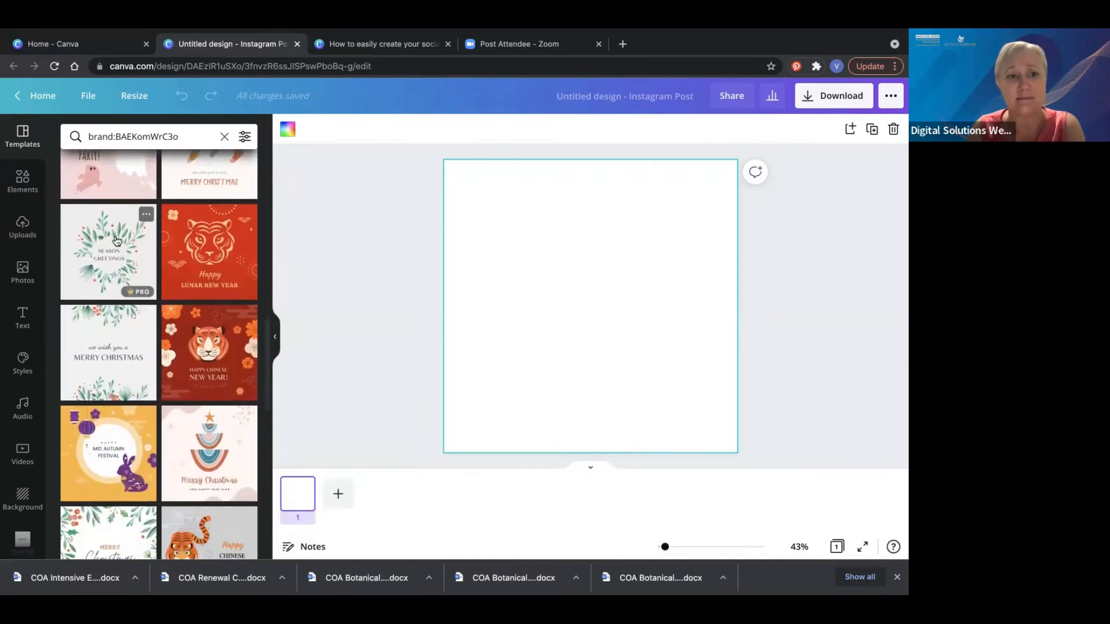
scroll(99, 373, down, 2)
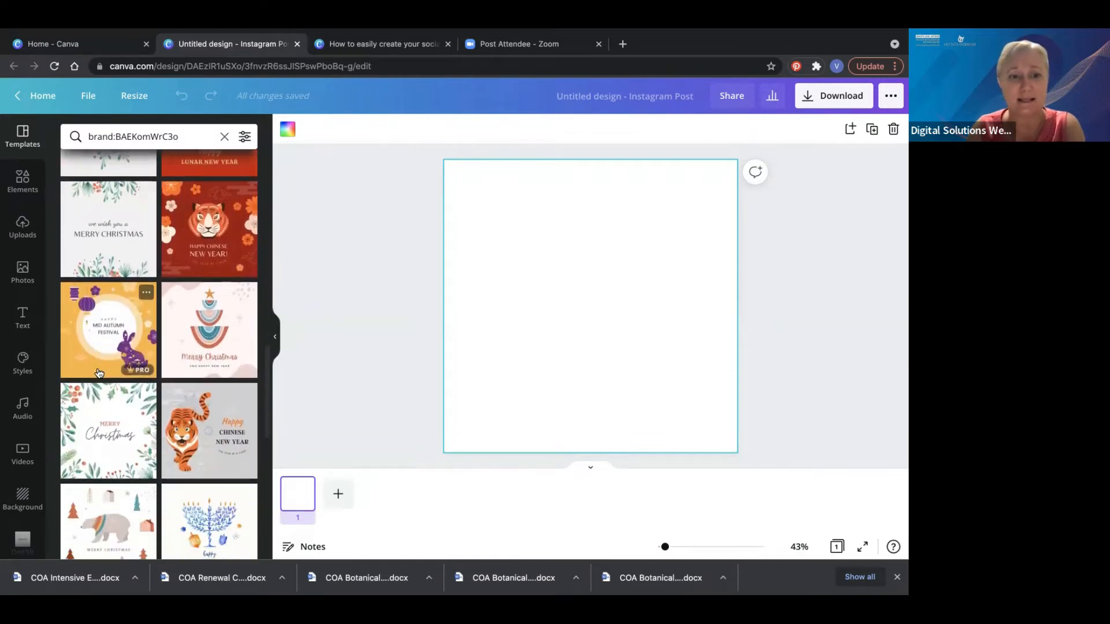
scroll(202, 322, up, 10)
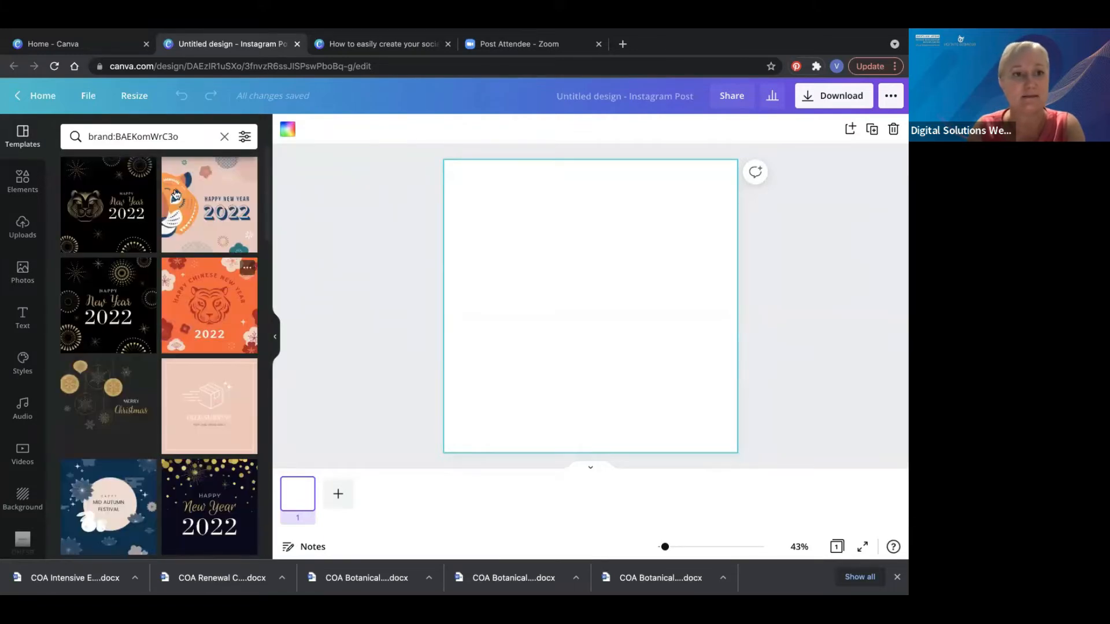
Replace the designer filter with a template search for "sea" and look through the designs
click(225, 137)
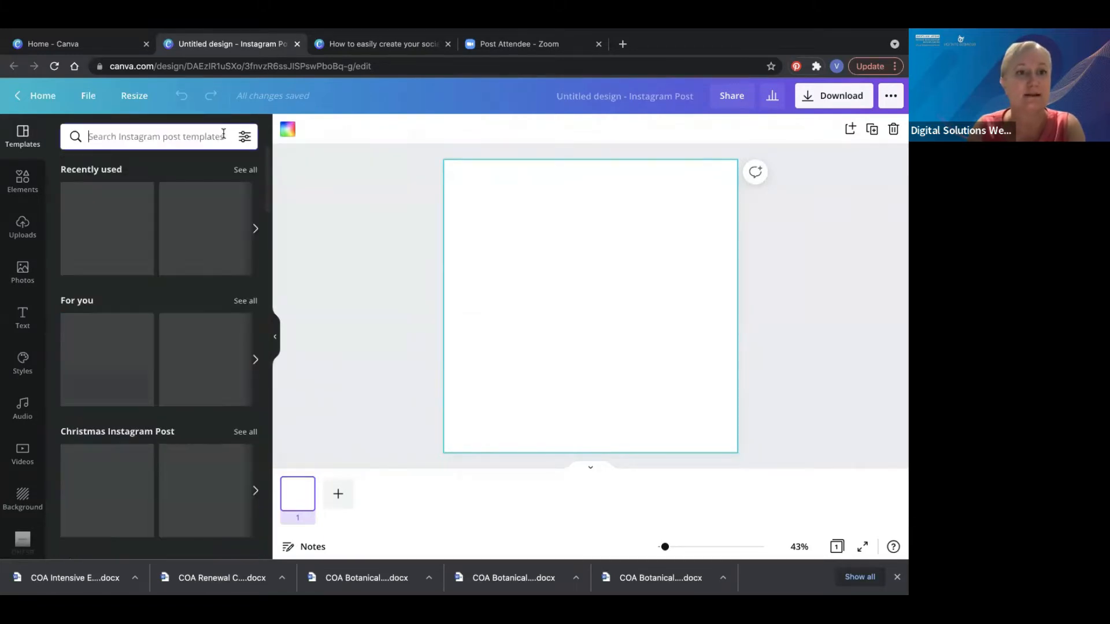
click(100, 135)
text(se)
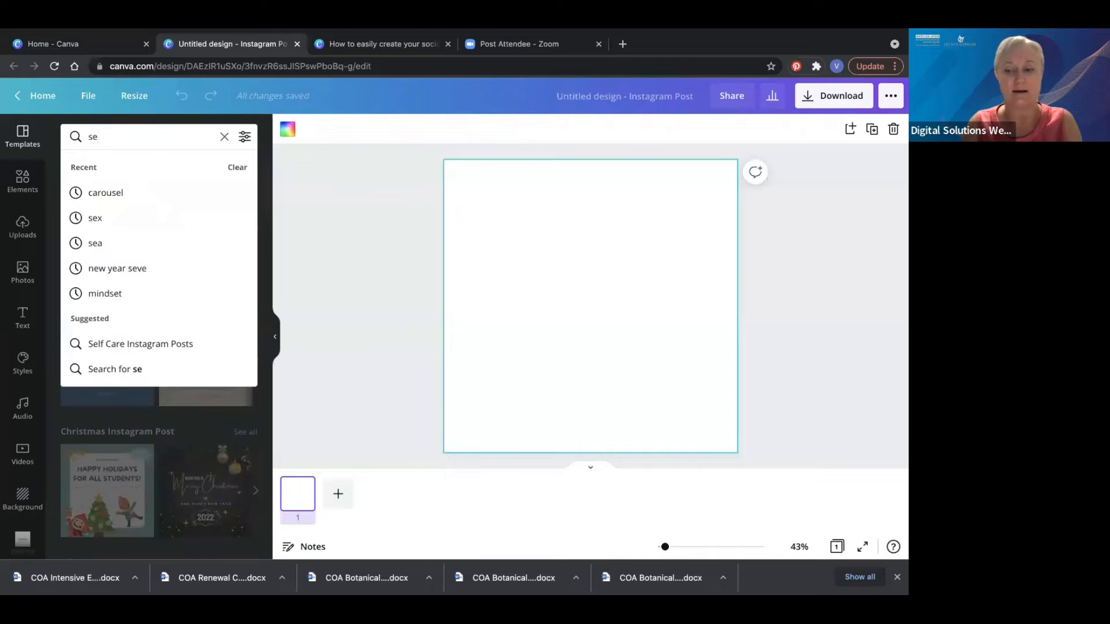
text(a)
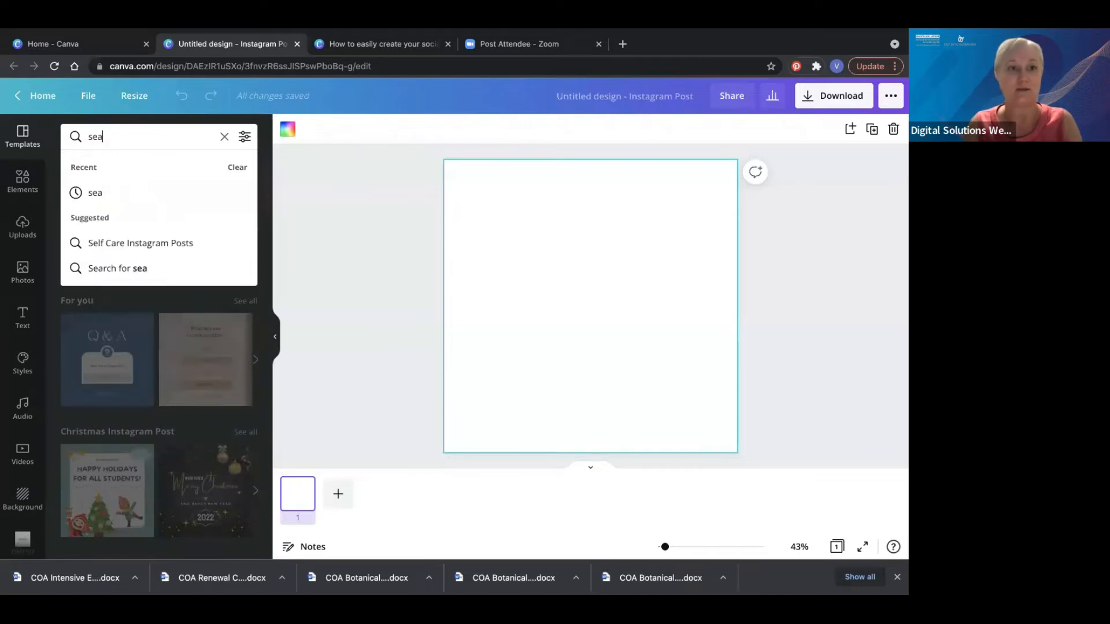
key(Return)
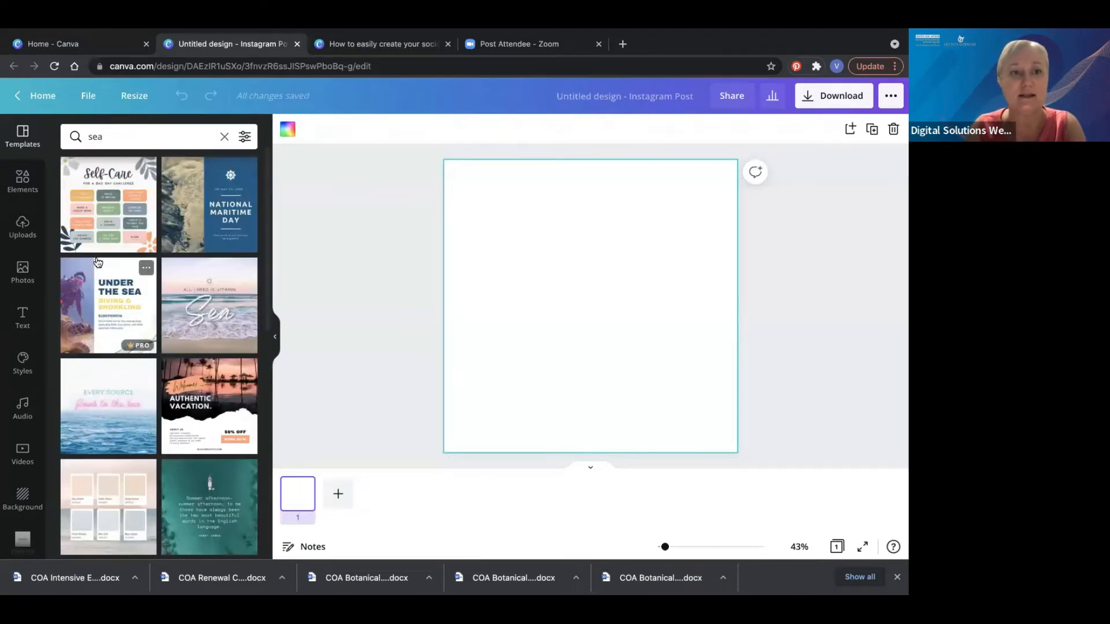
scroll(98, 263, down, 4)
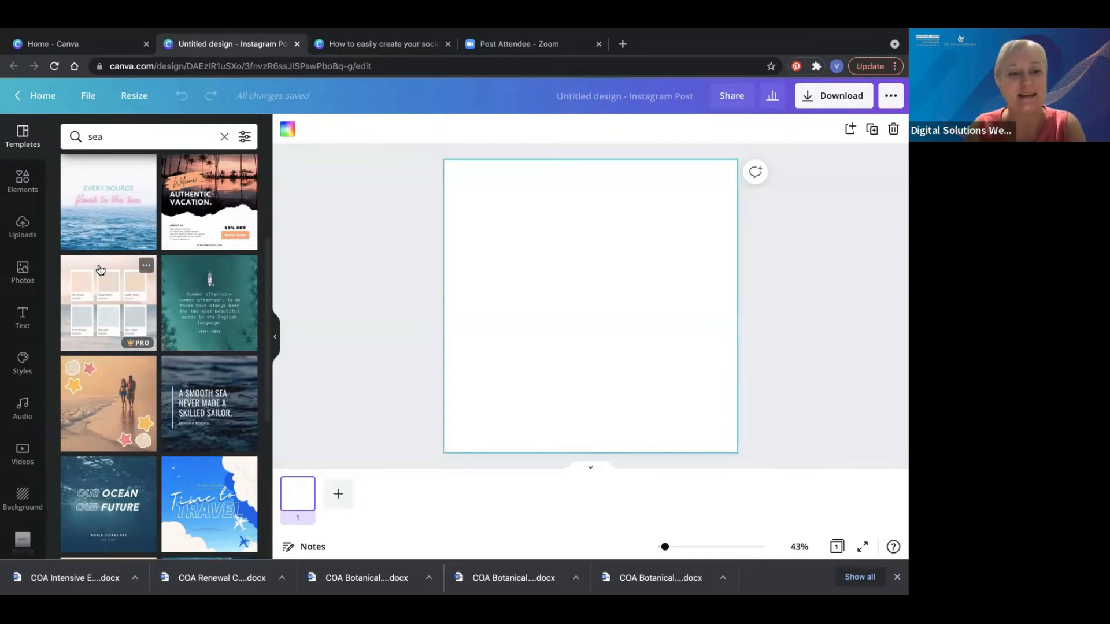
scroll(100, 243, up, 4)
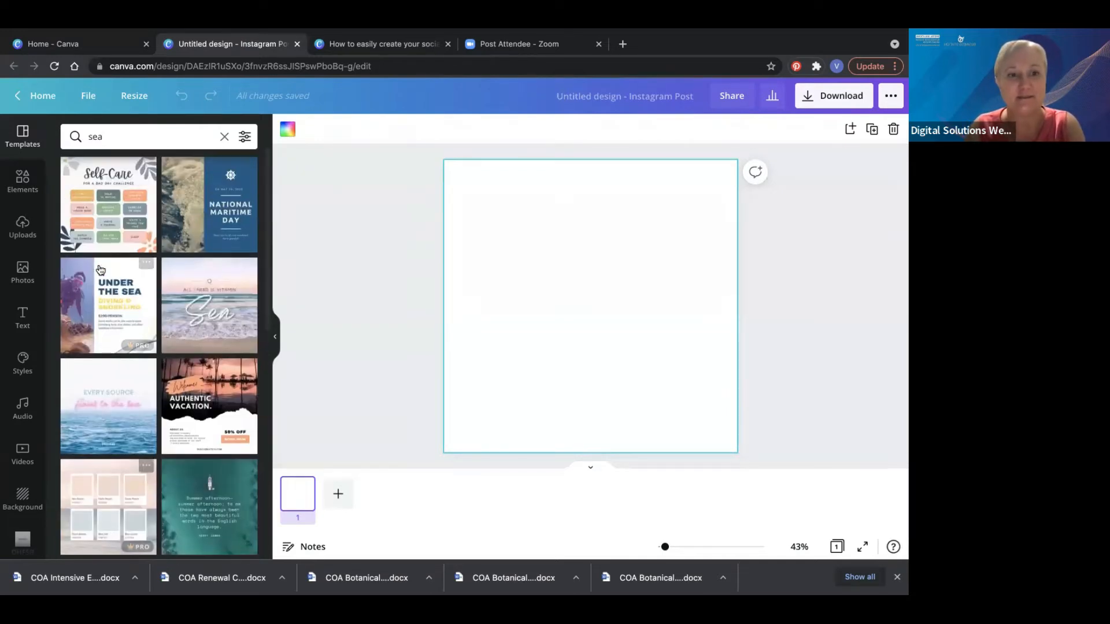
Change the template search to "blue" and look through the designs
click(108, 141)
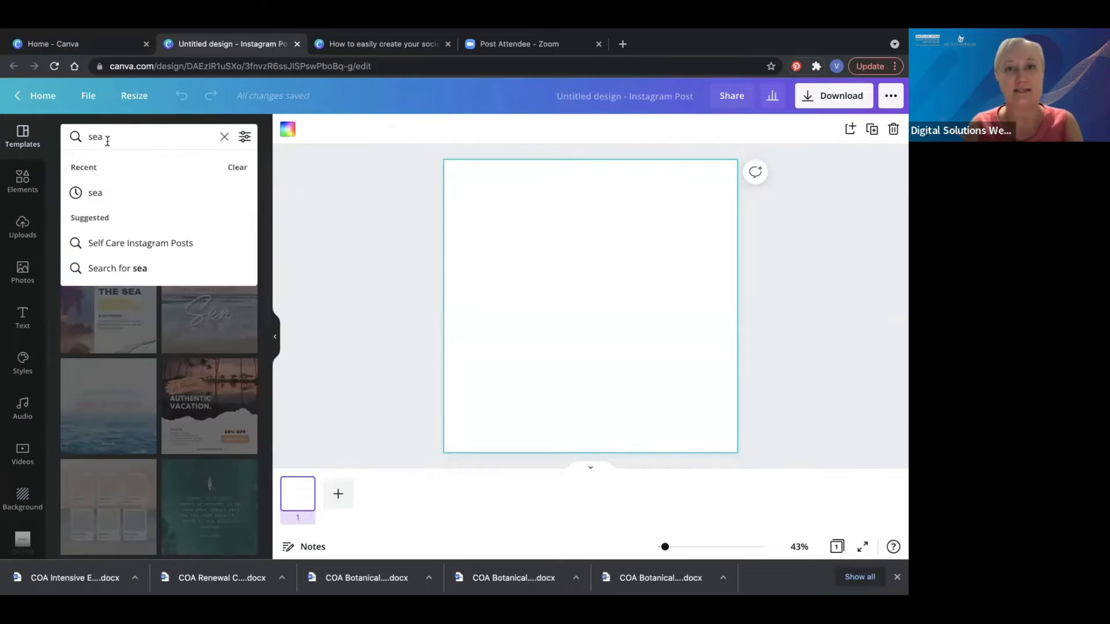
key(BackSpace)
key(BackSpace)
key(BackSpace)
text(blue)
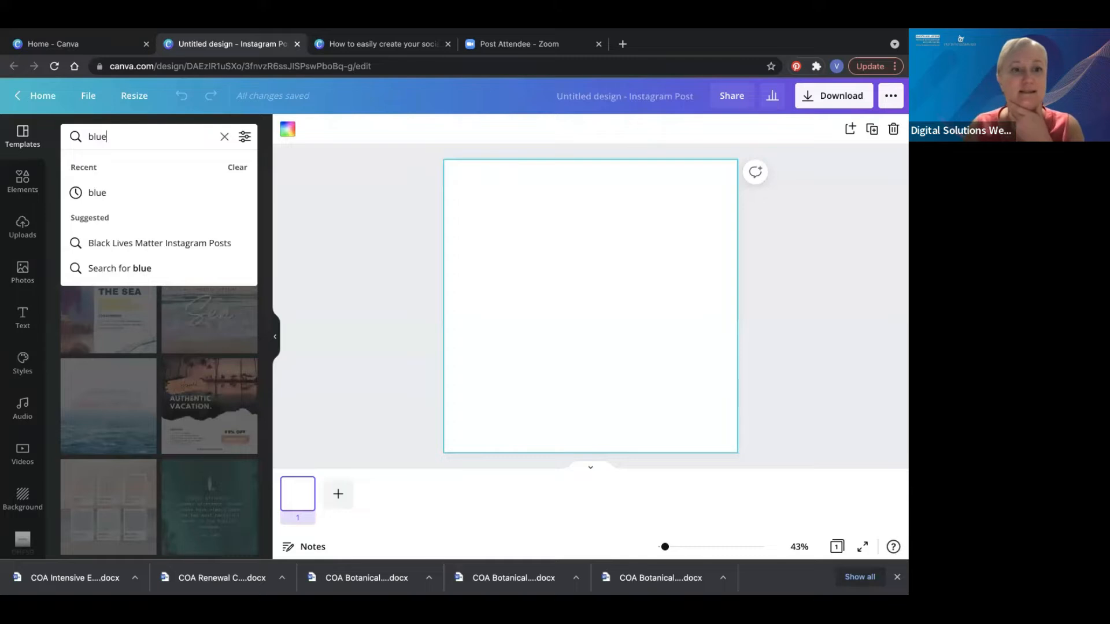
key(Return)
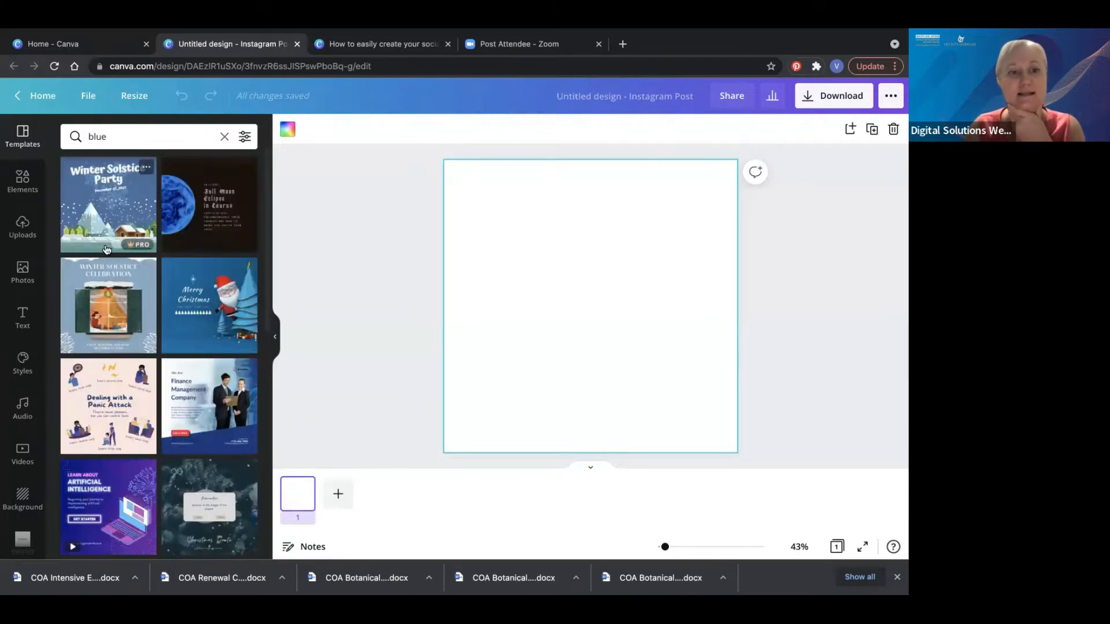
scroll(107, 250, down, 1)
scroll(107, 249, down, 5)
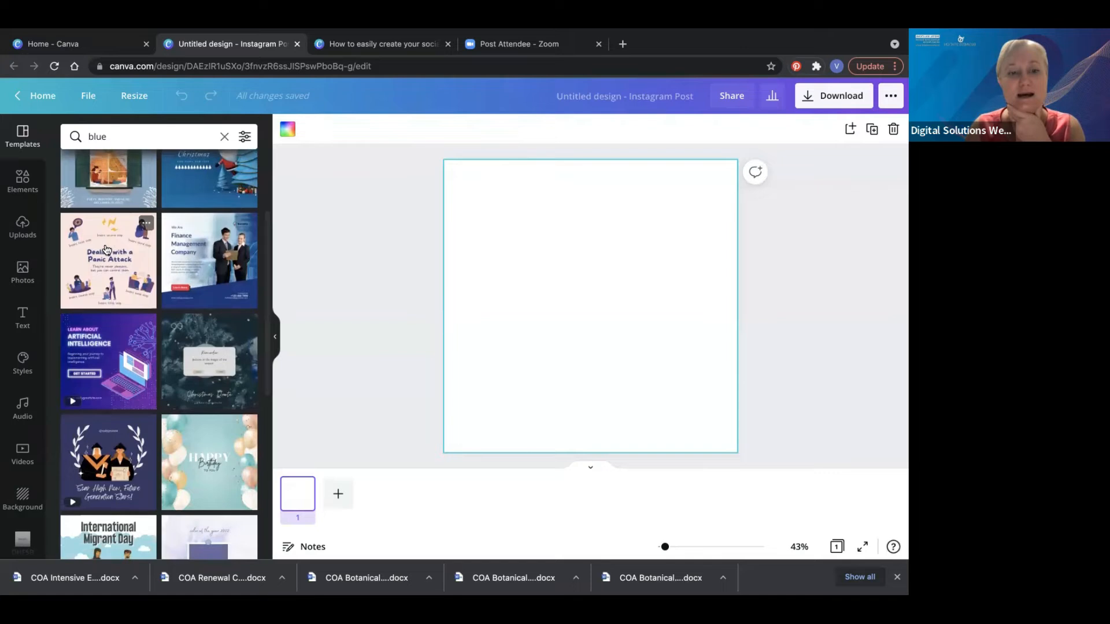
scroll(106, 249, down, 5)
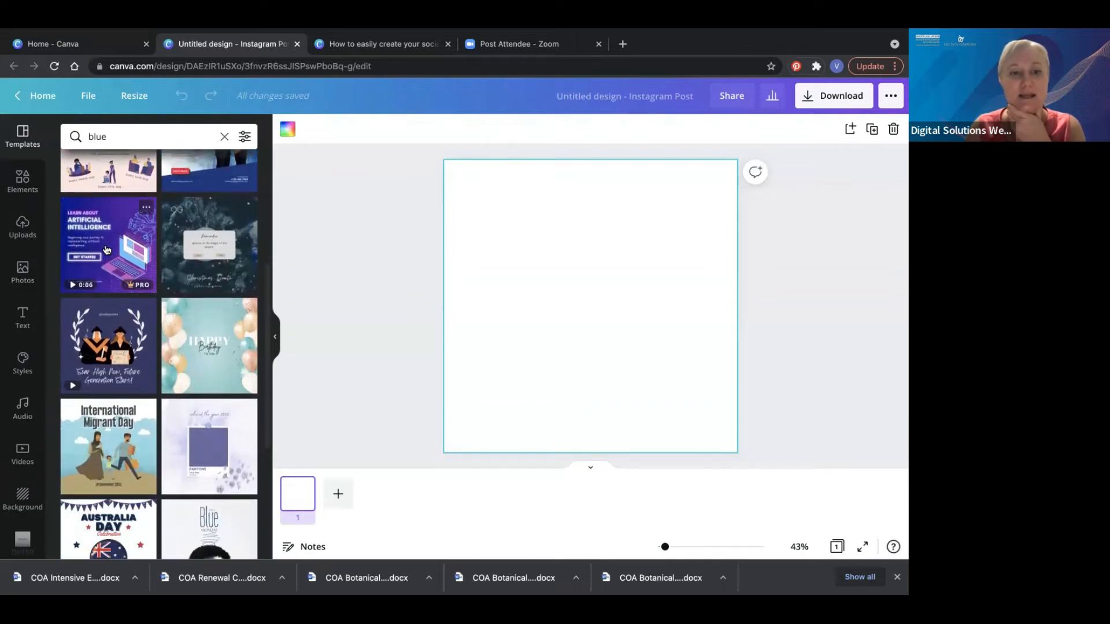
From the Blue Birthday party invitation template's details, browse more templates by its creator and clear the search
mouse_move(249, 315)
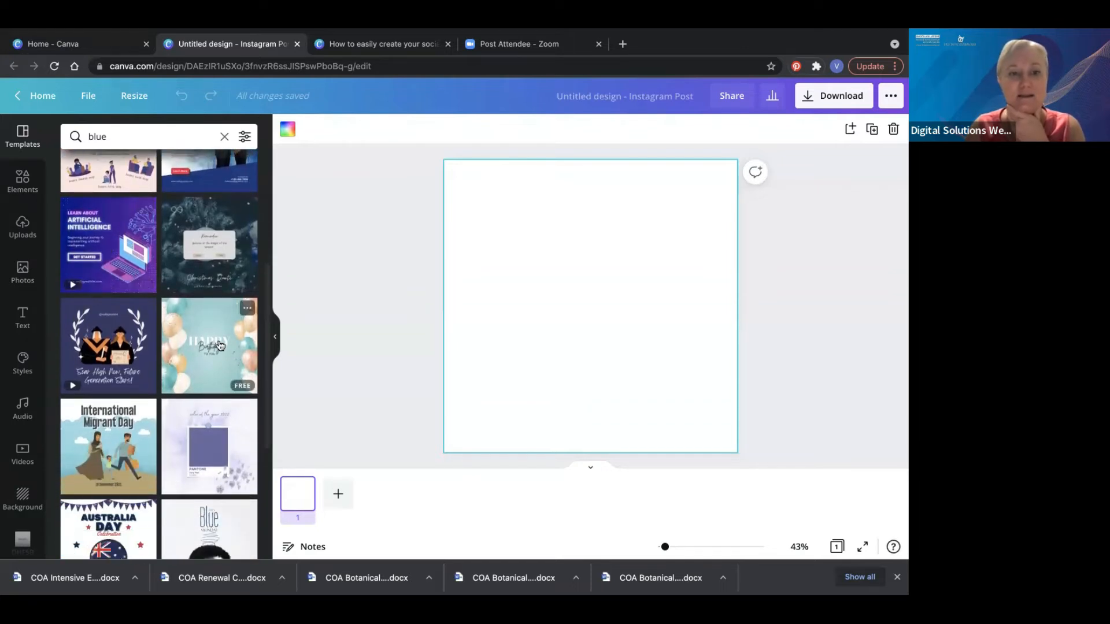
click(248, 310)
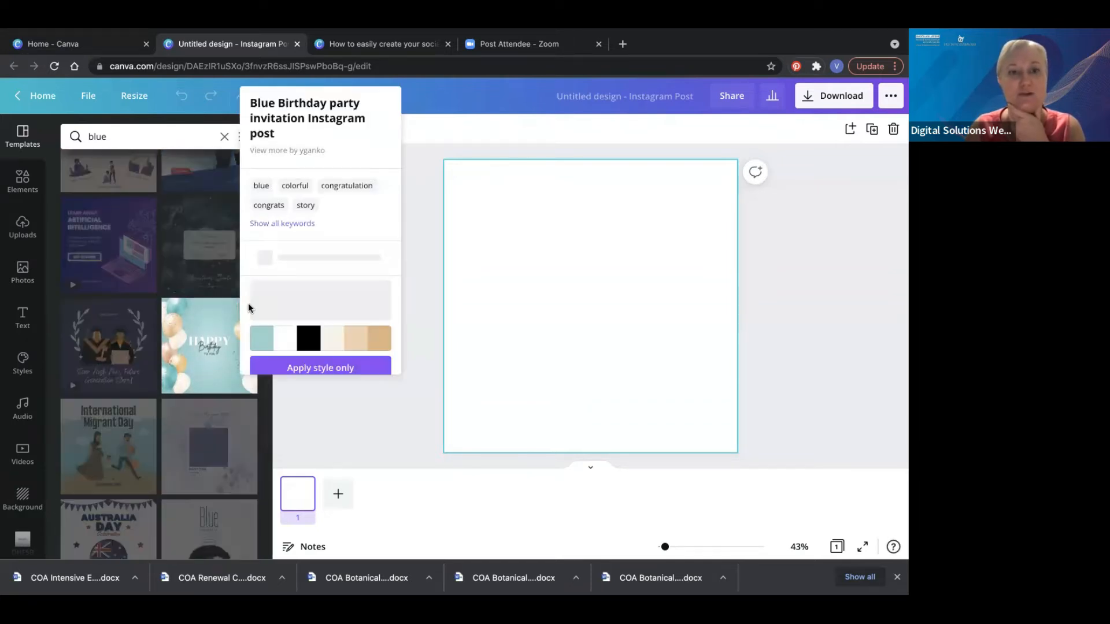
click(310, 150)
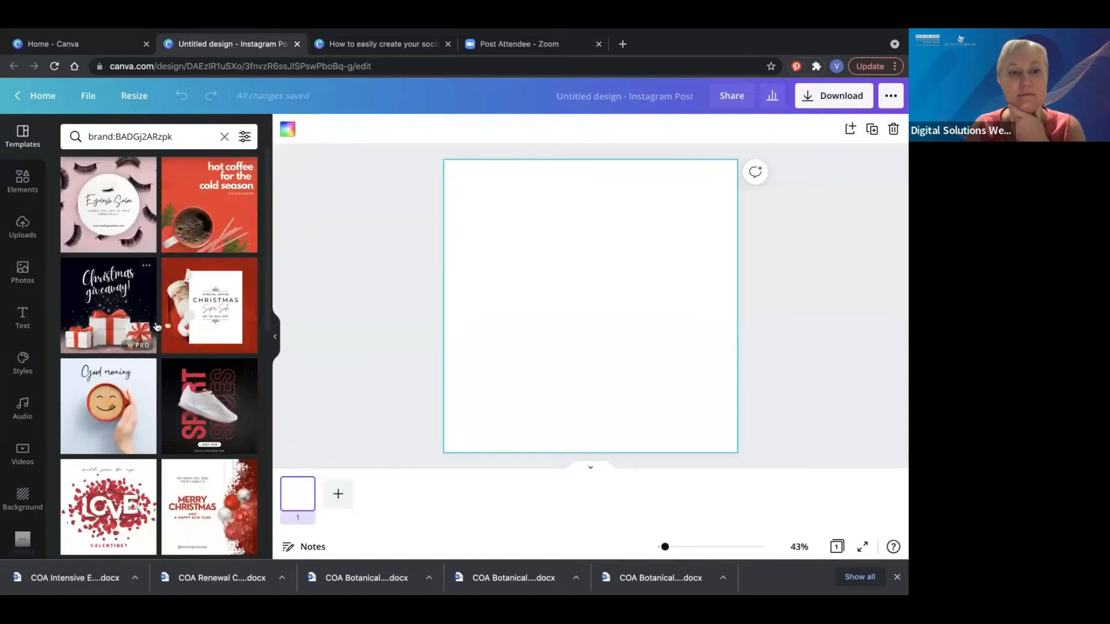
scroll(156, 327, down, 4)
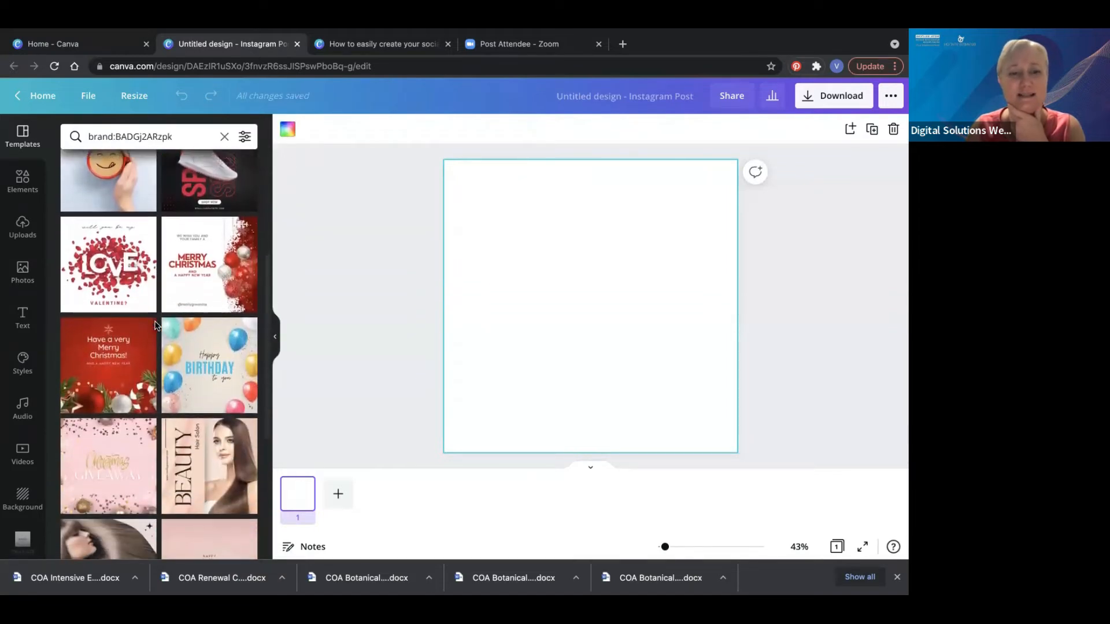
scroll(156, 332, down, 5)
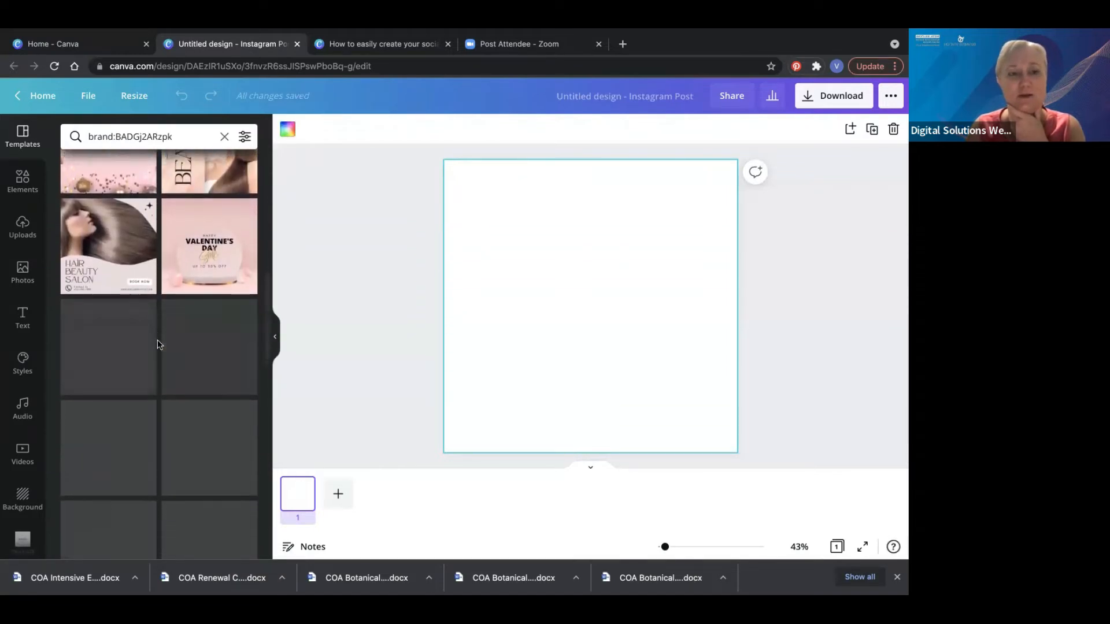
scroll(157, 344, down, 5)
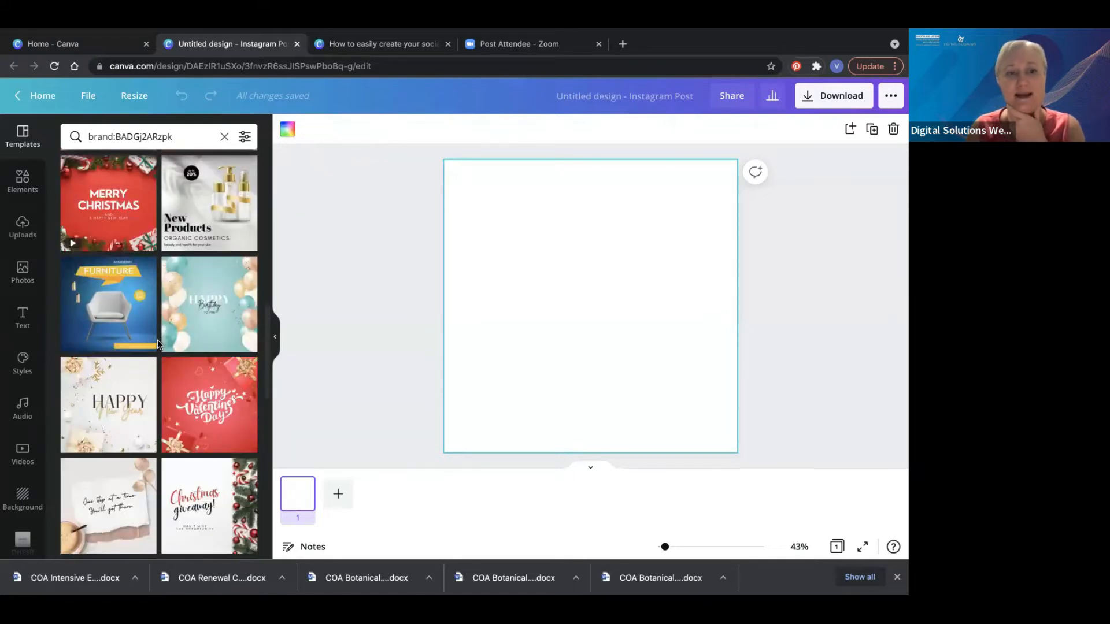
scroll(157, 345, up, 10)
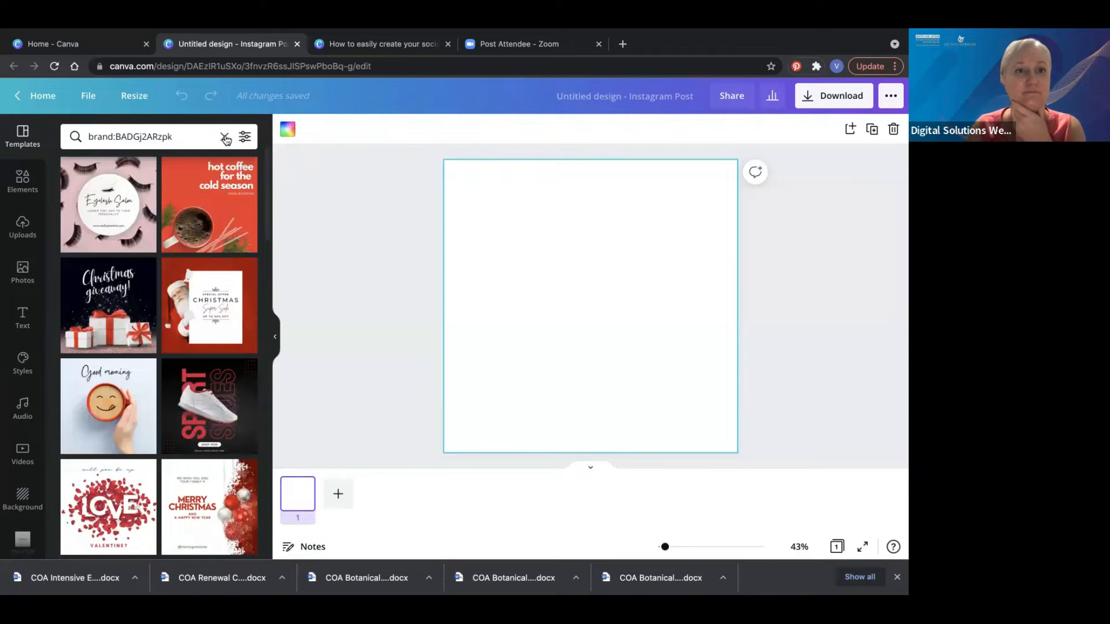
click(224, 138)
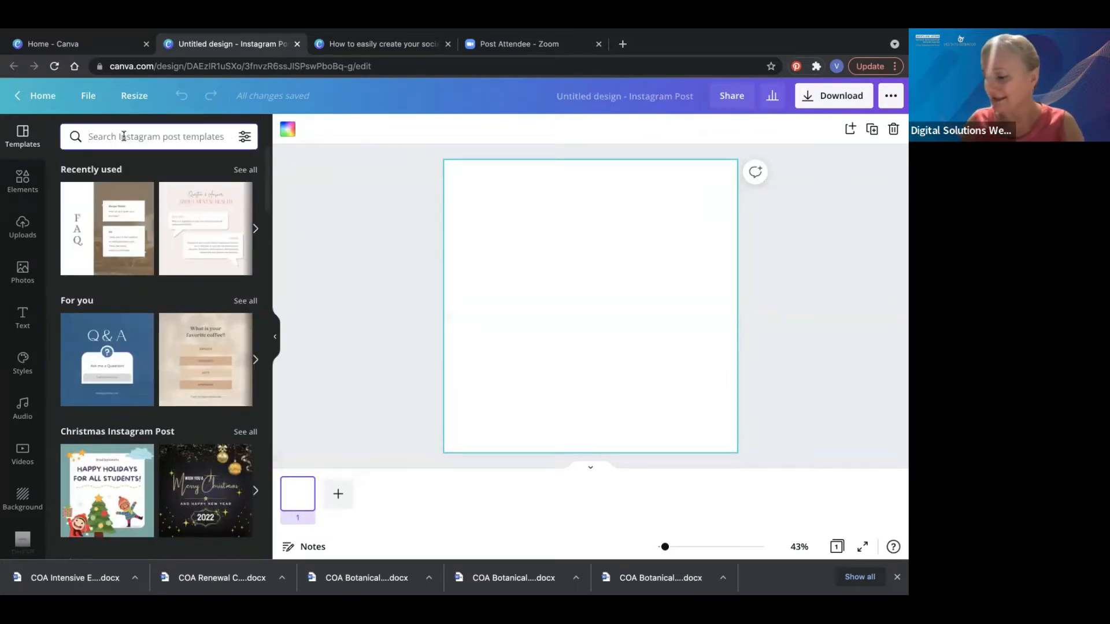
Search the Instagram post templates for "quote" and look through the designs
click(123, 137)
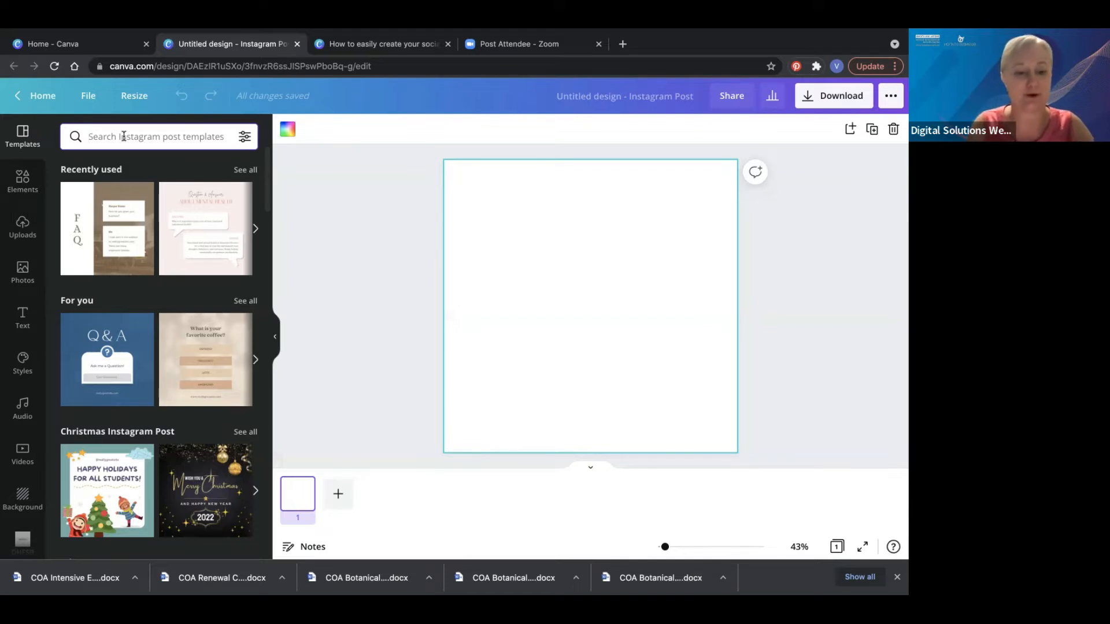
text(quote)
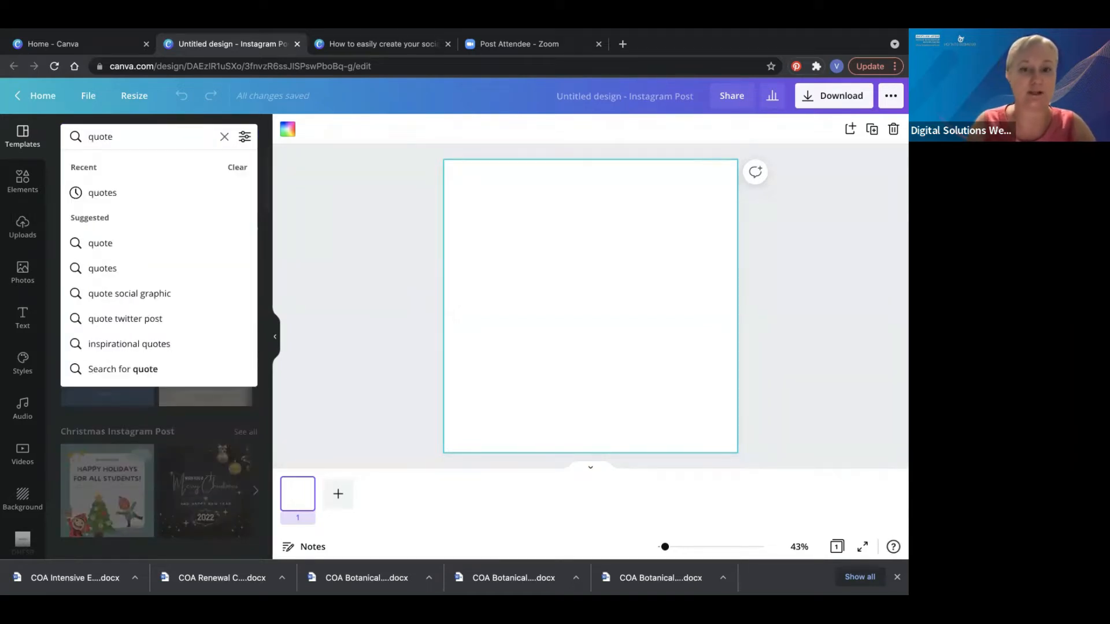
key(Return)
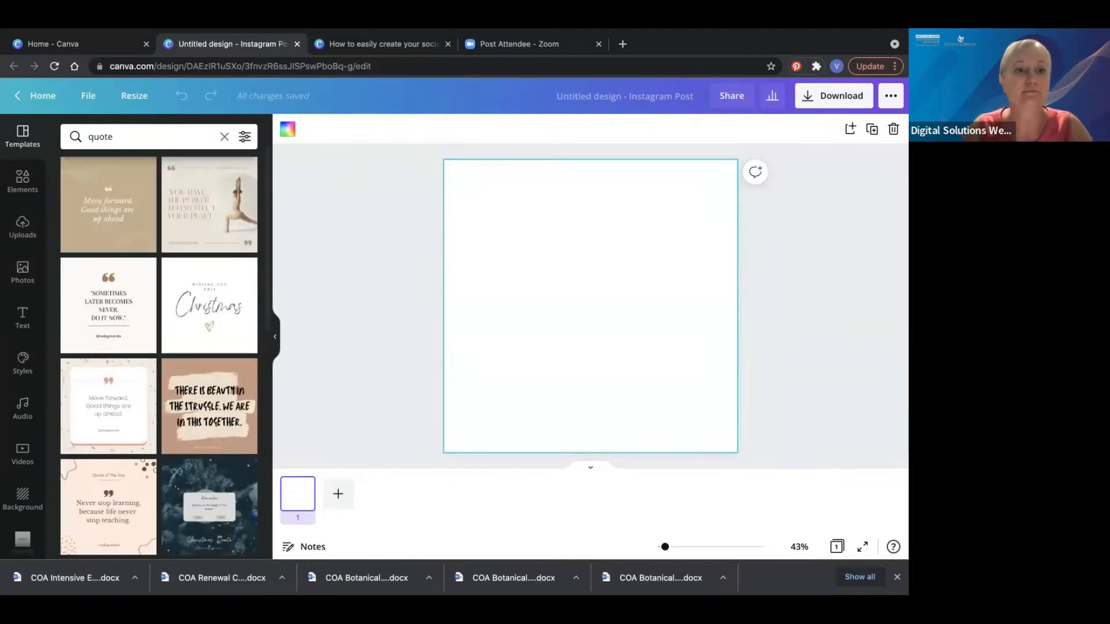
scroll(105, 255, down, 5)
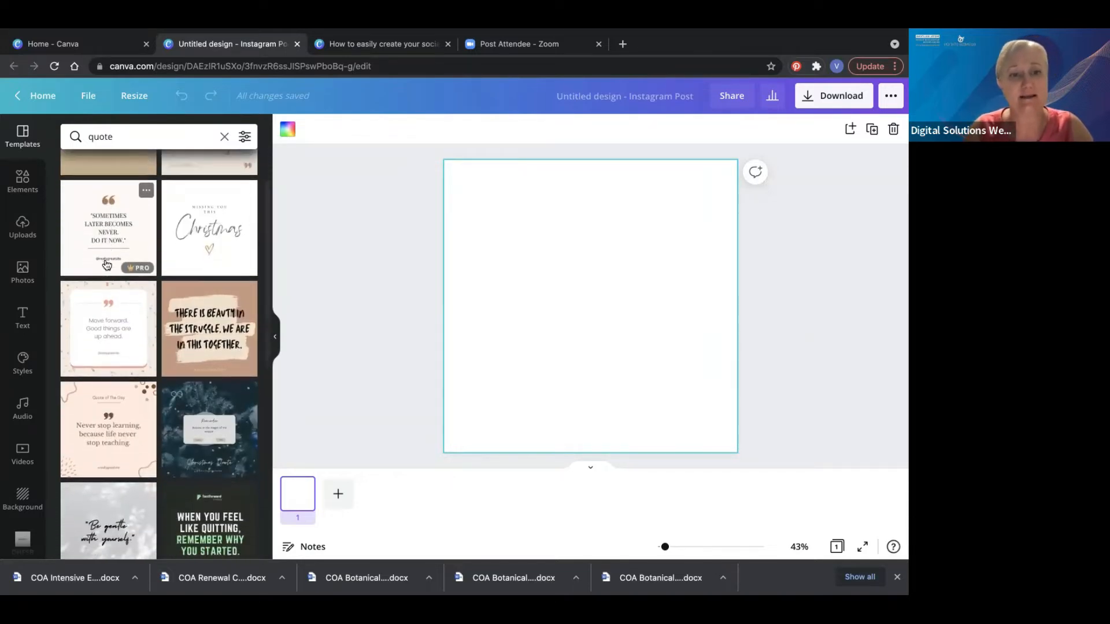
scroll(107, 265, down, 5)
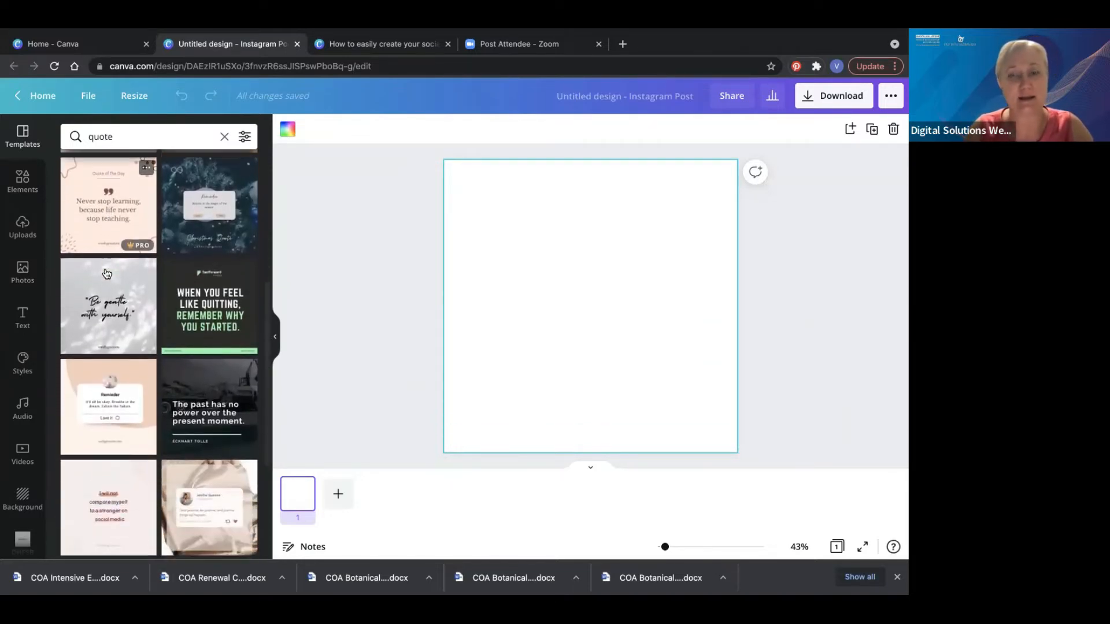
scroll(106, 273, down, 6)
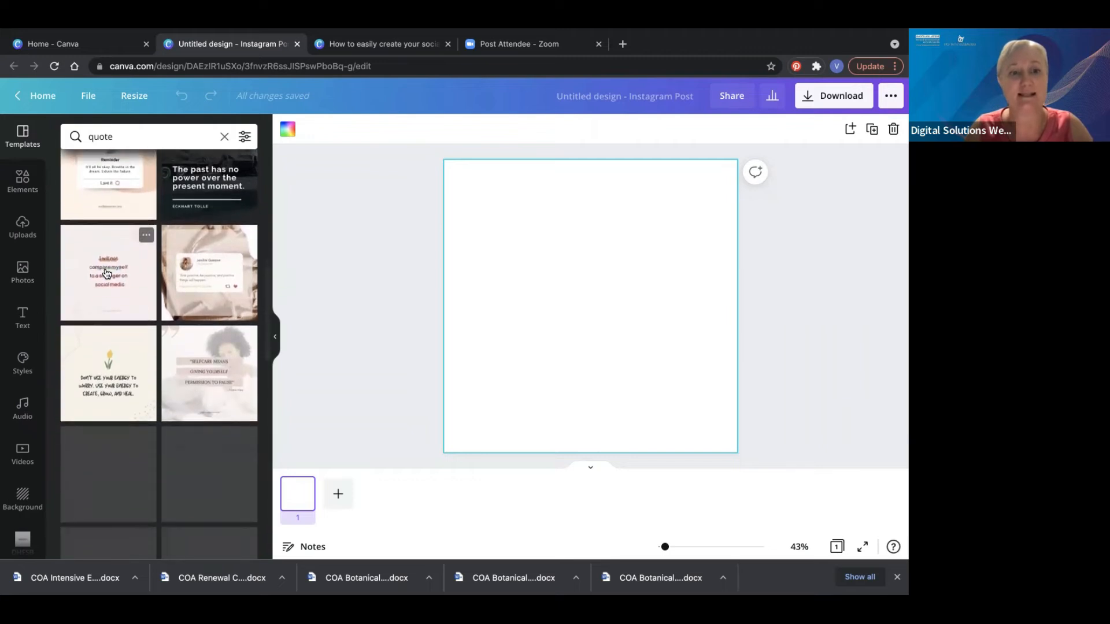
scroll(106, 272, down, 6)
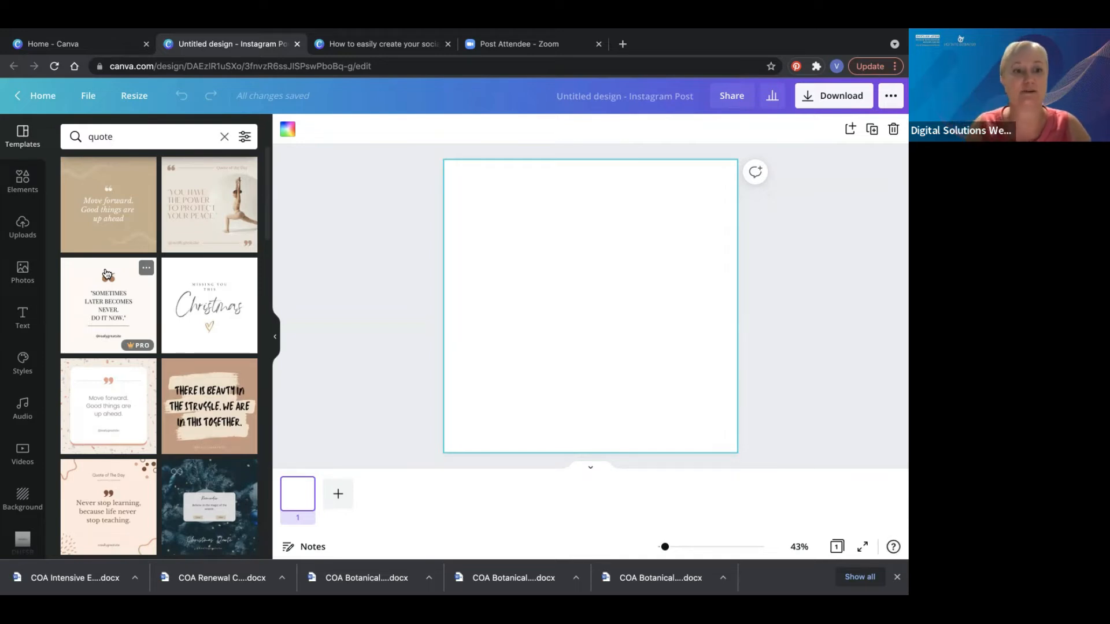
Change the template search to "motivation" and apply the pink "Be kind to your mind" reminder card template to the blank page
click(121, 137)
key(BackSpace)
key(BackSpace)
key(BackSpace)
key(BackSpace)
key(BackSpace)
text(m)
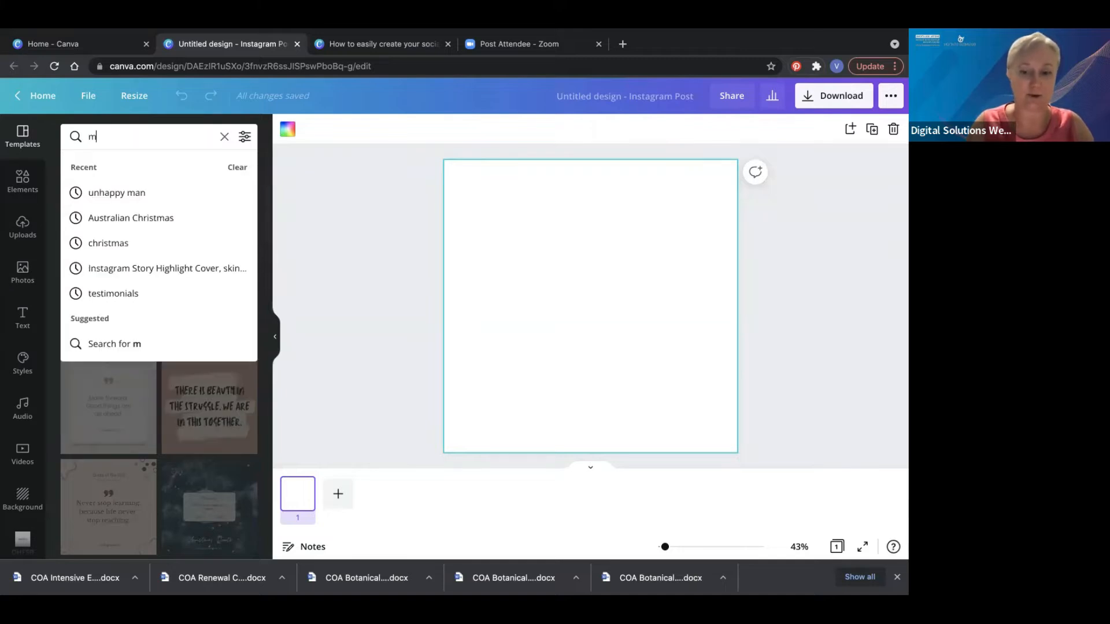
text(otivation)
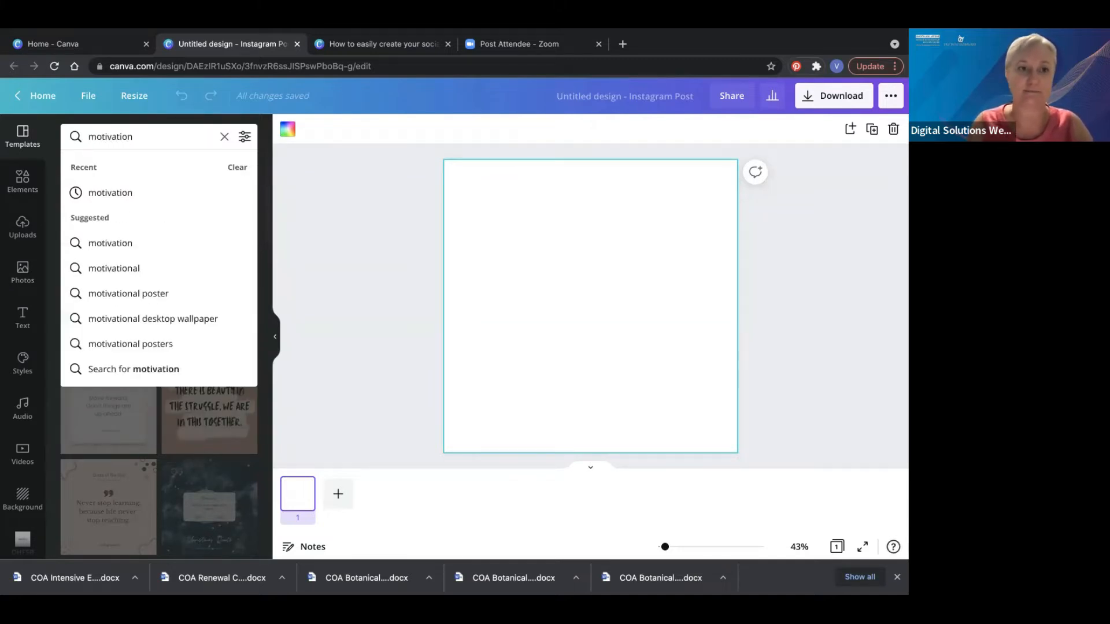
key(Return)
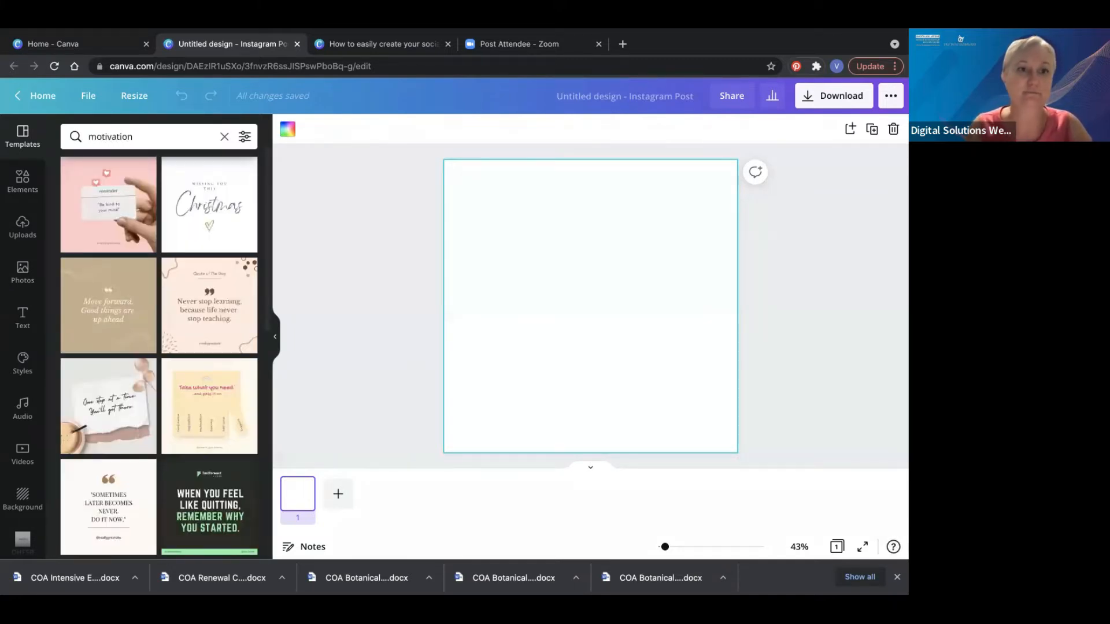
click(100, 209)
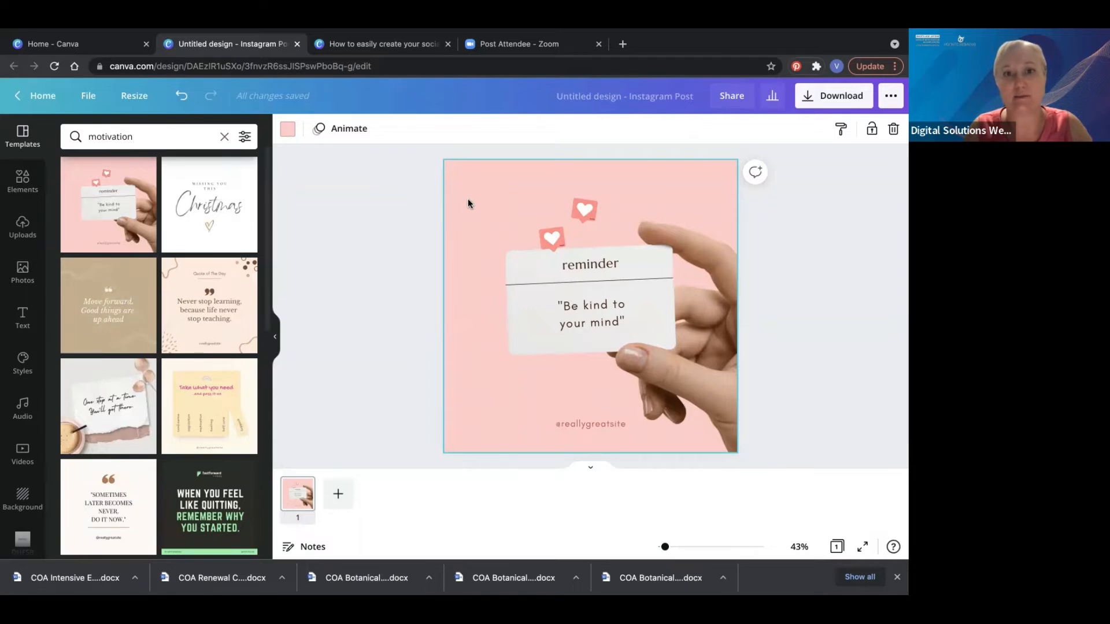
Change the pink page background to the dark green of the Digital Hub For Small Business brand palette
click(286, 134)
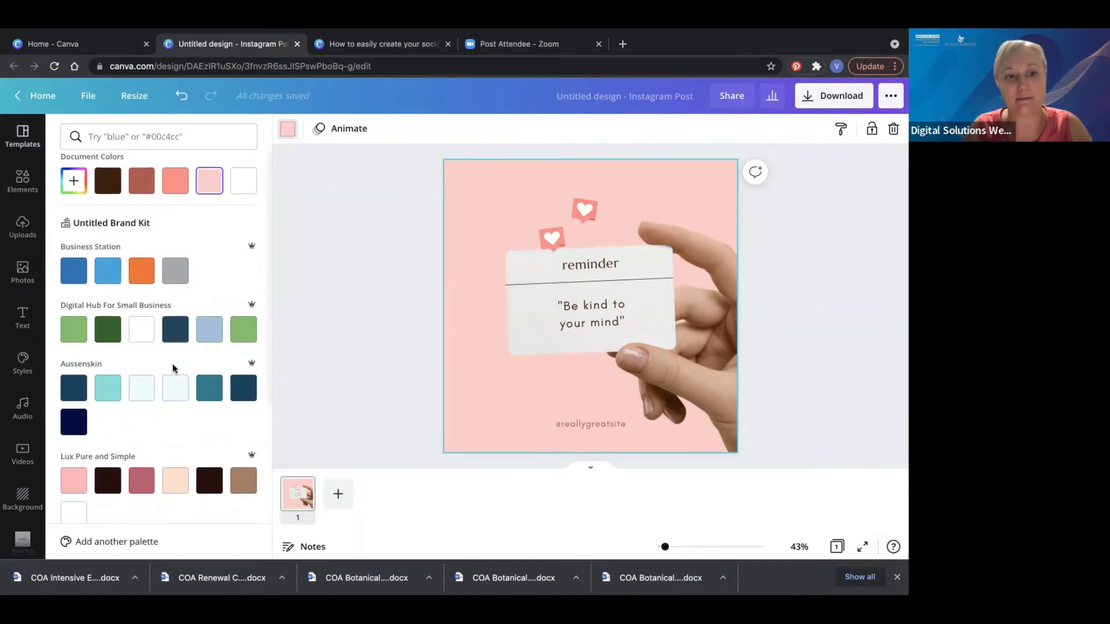
scroll(172, 364, down, 2)
scroll(173, 368, up, 1)
scroll(173, 369, up, 1)
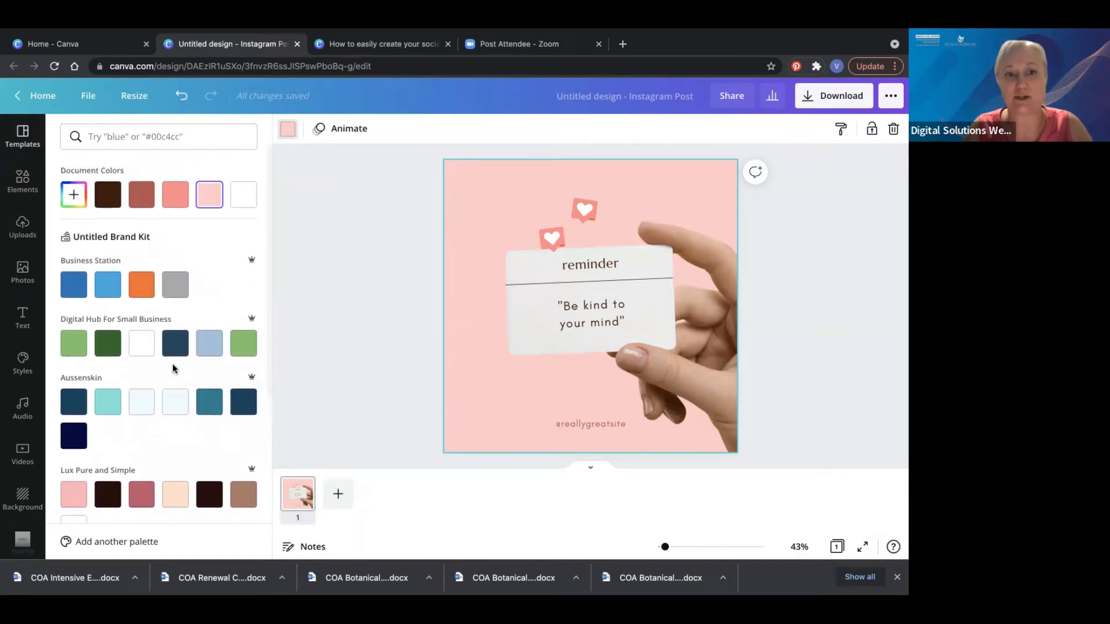
click(107, 344)
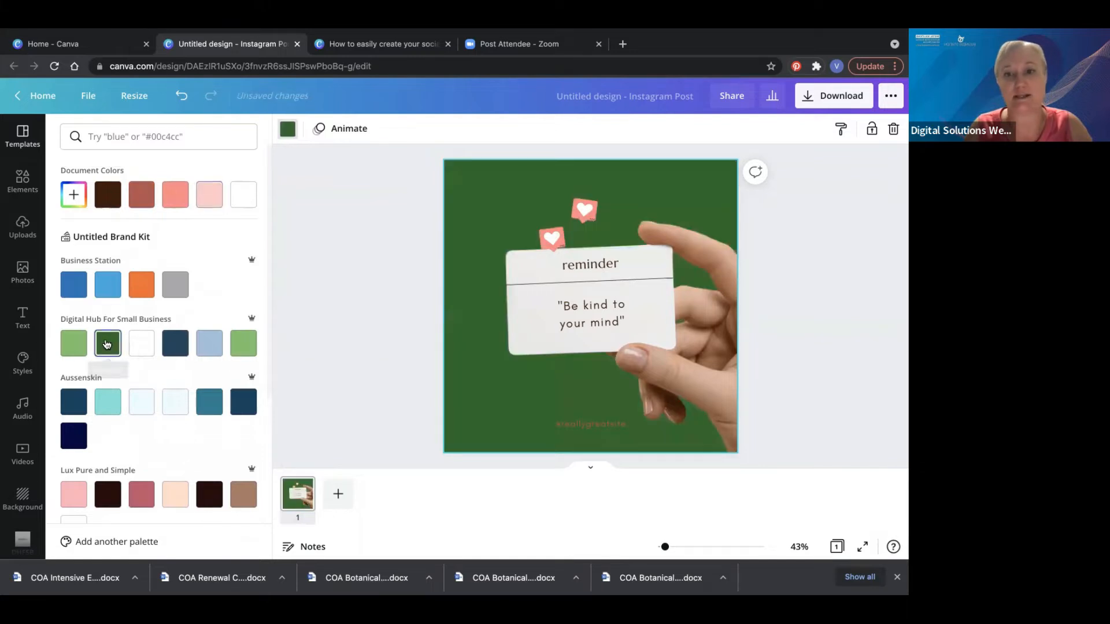
Recolour the pink of the lower heart icon to the Digital Hub For Small Business light blue and apply that change throughout the design
click(544, 249)
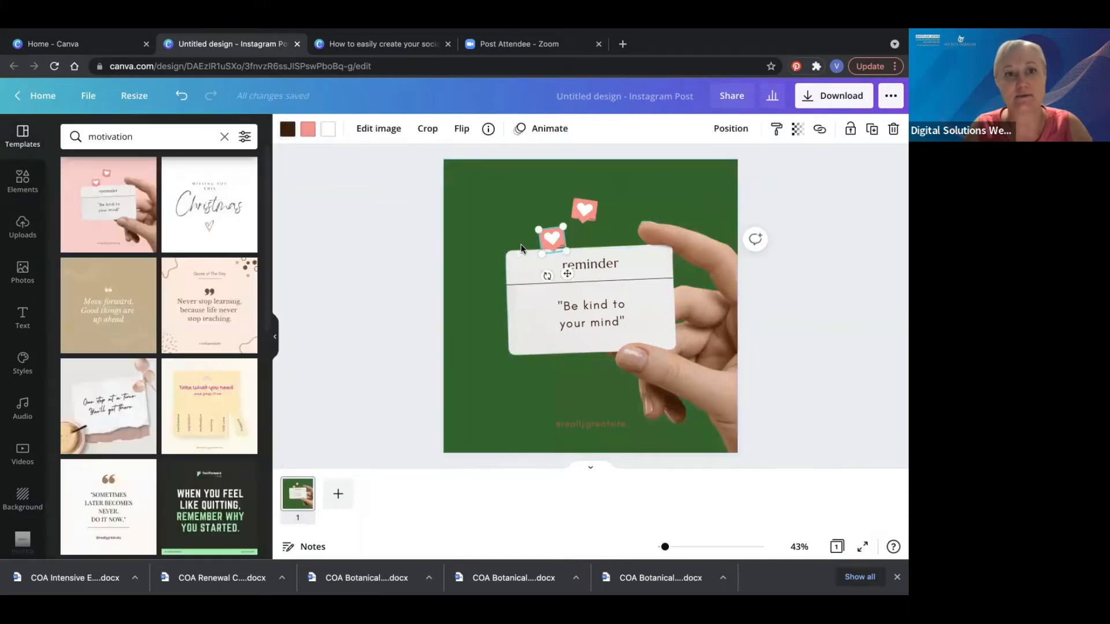
click(306, 131)
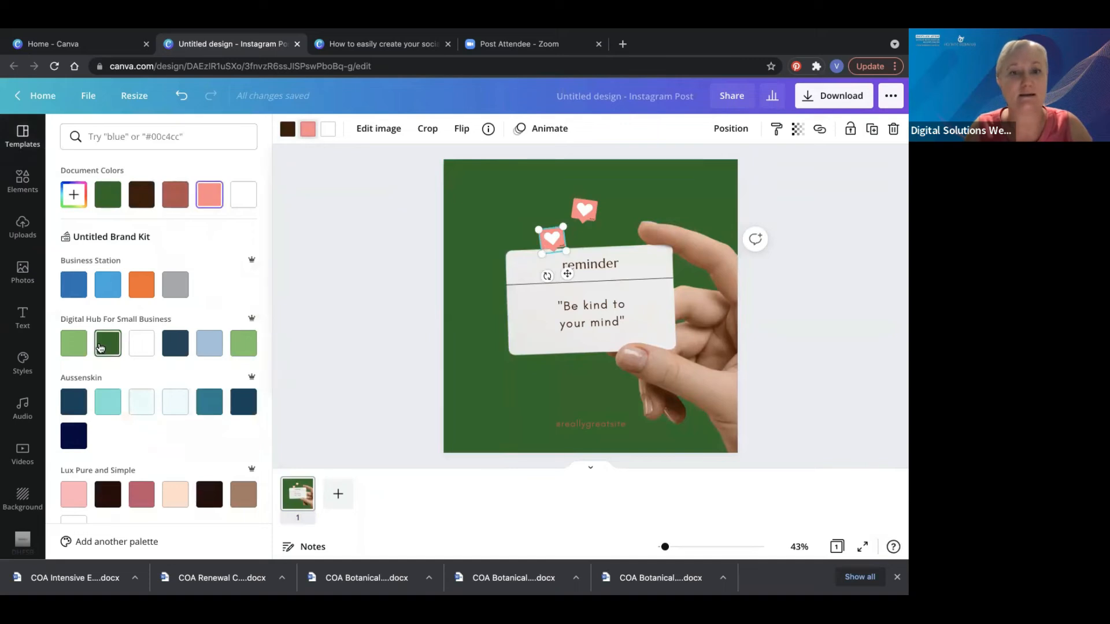
click(209, 344)
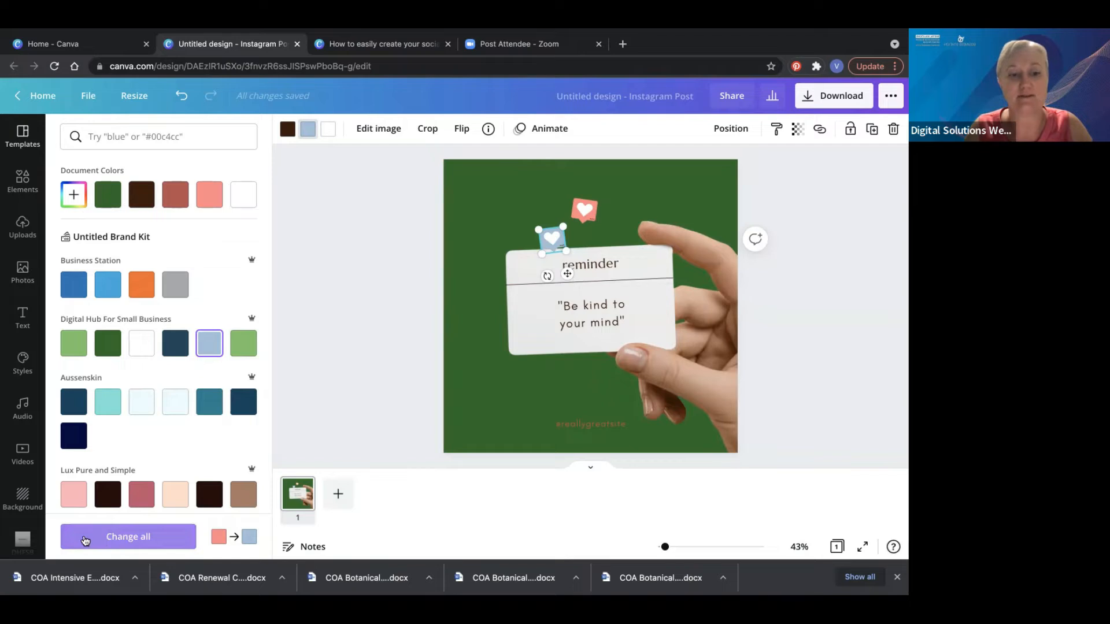
click(125, 538)
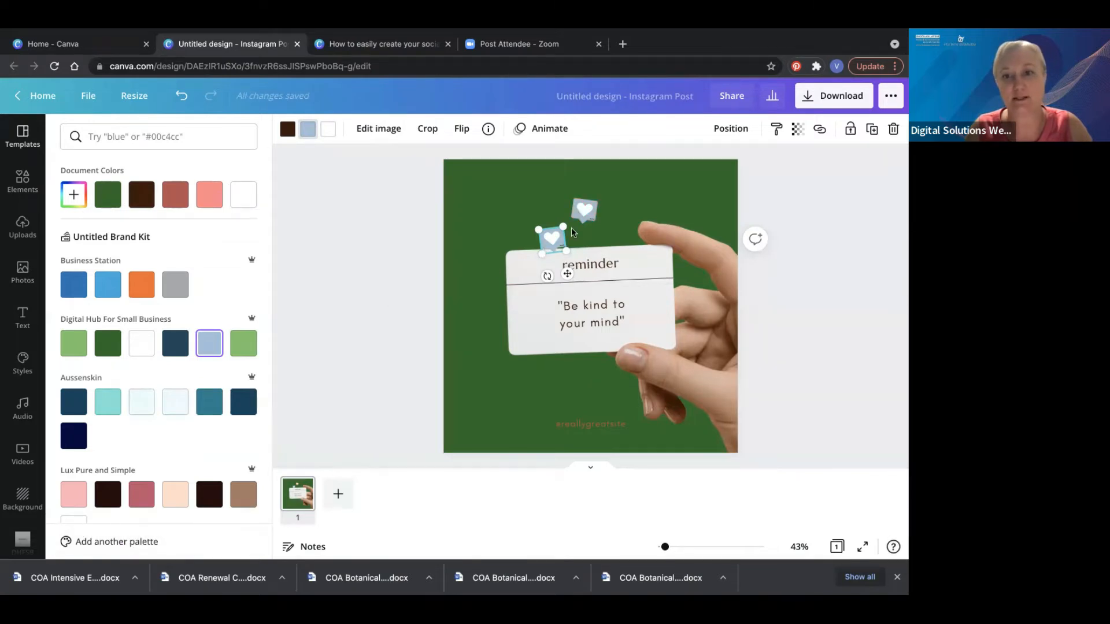
Set the font of the "reminder" heading and the "Be kind to your mind" quote to Arimo
click(591, 264)
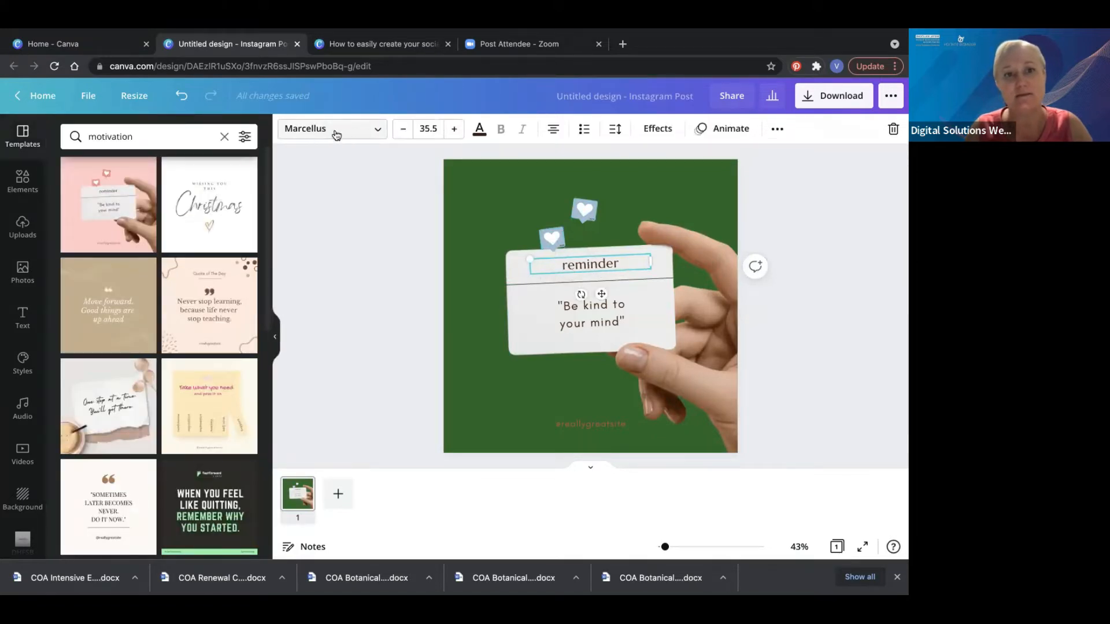
click(381, 129)
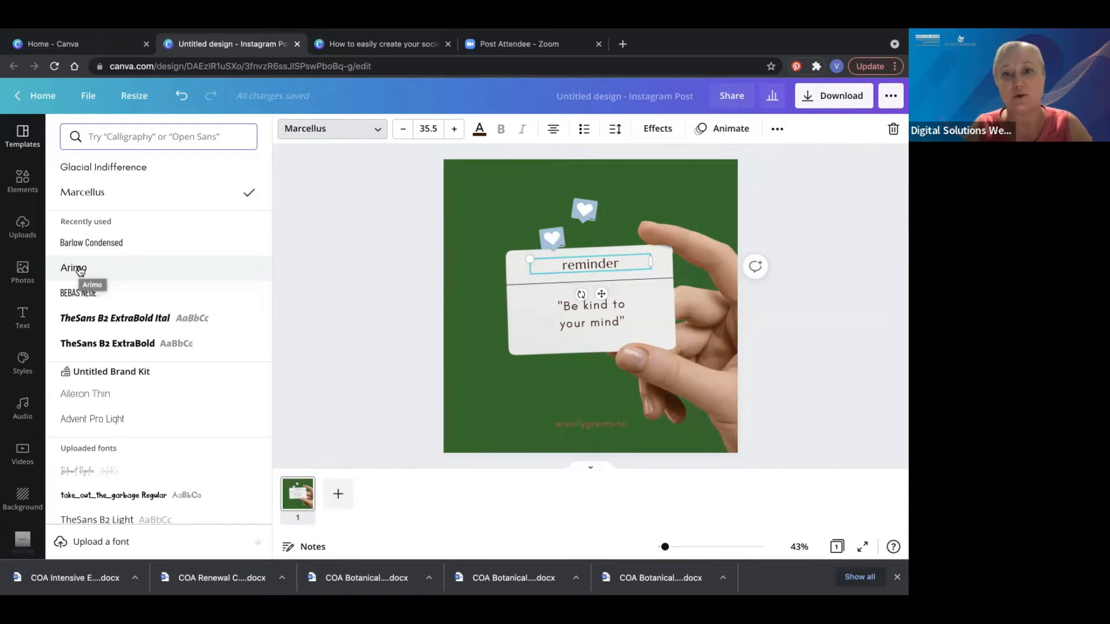
click(80, 270)
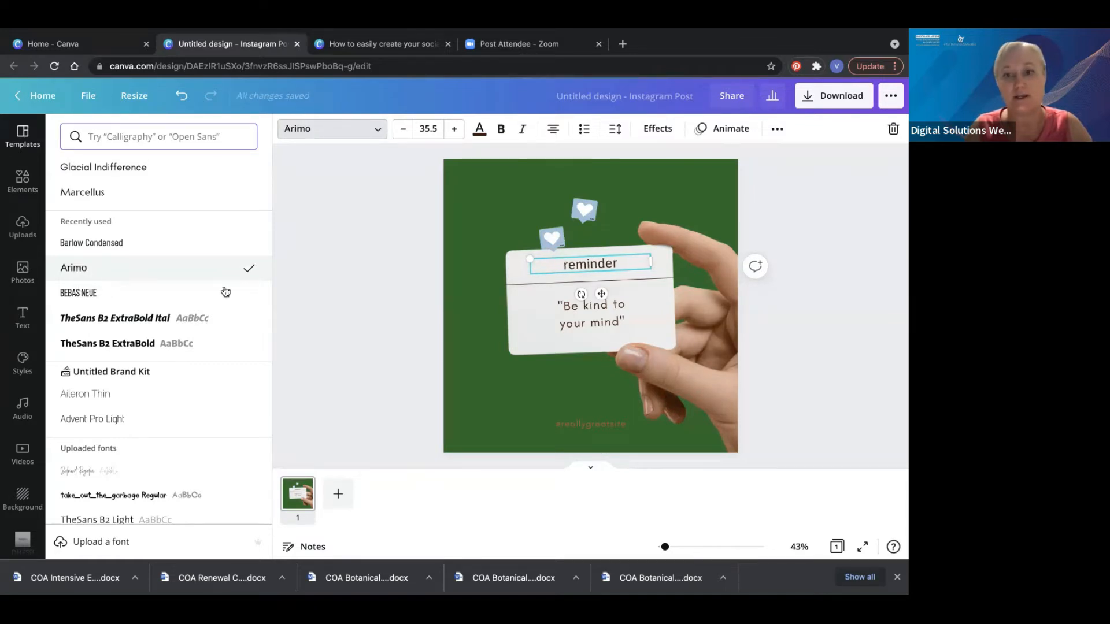
click(593, 318)
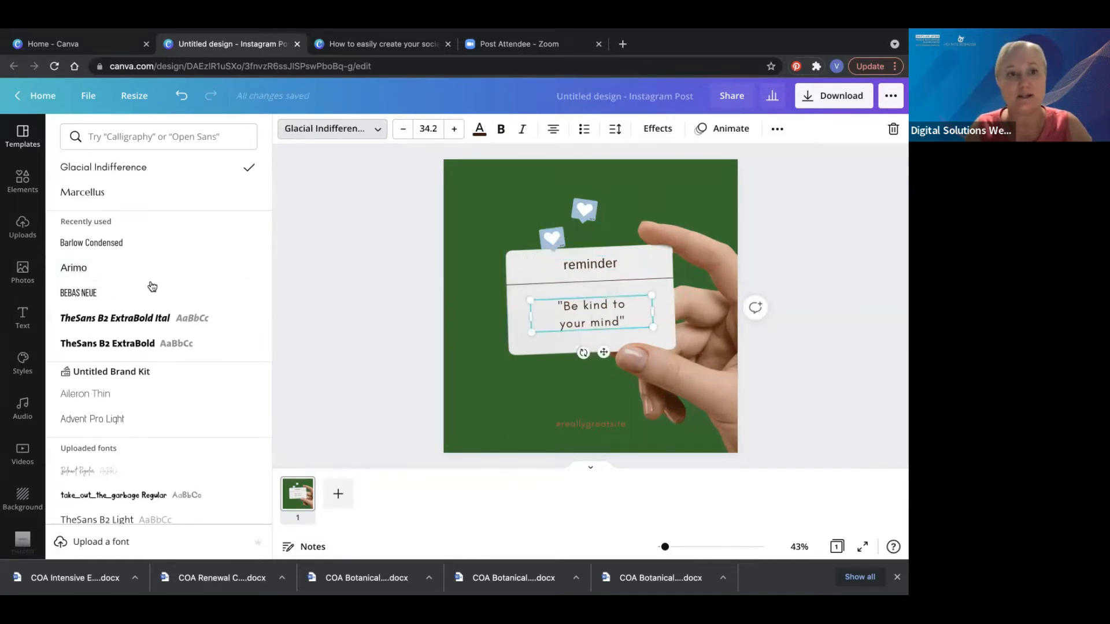
click(128, 275)
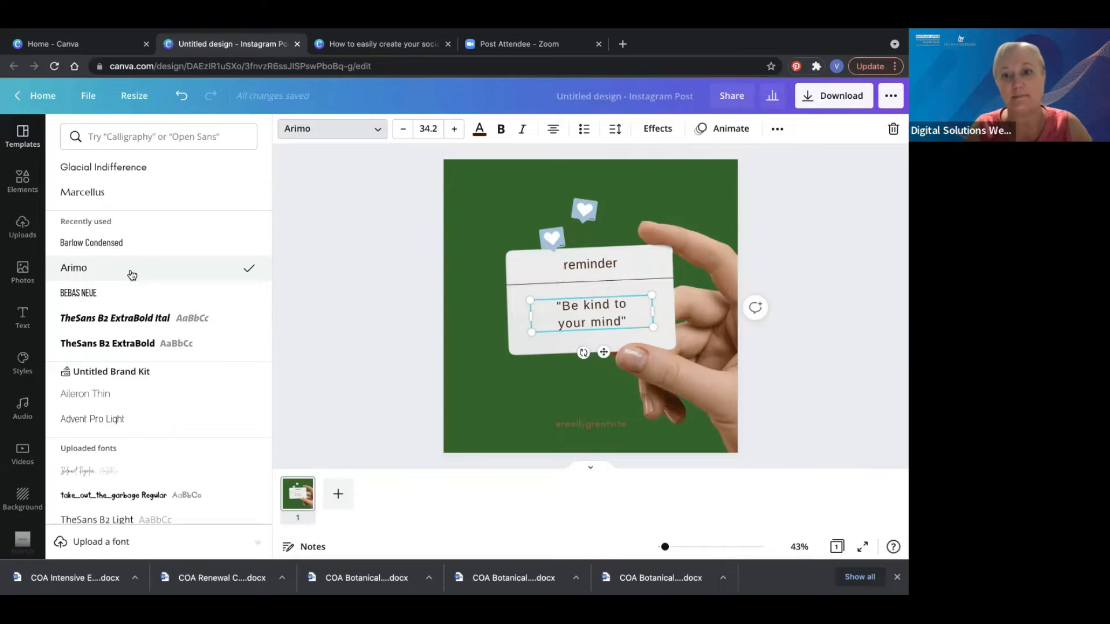
Select the site handle text, close the font list, and view the still post's download options without downloading
click(580, 427)
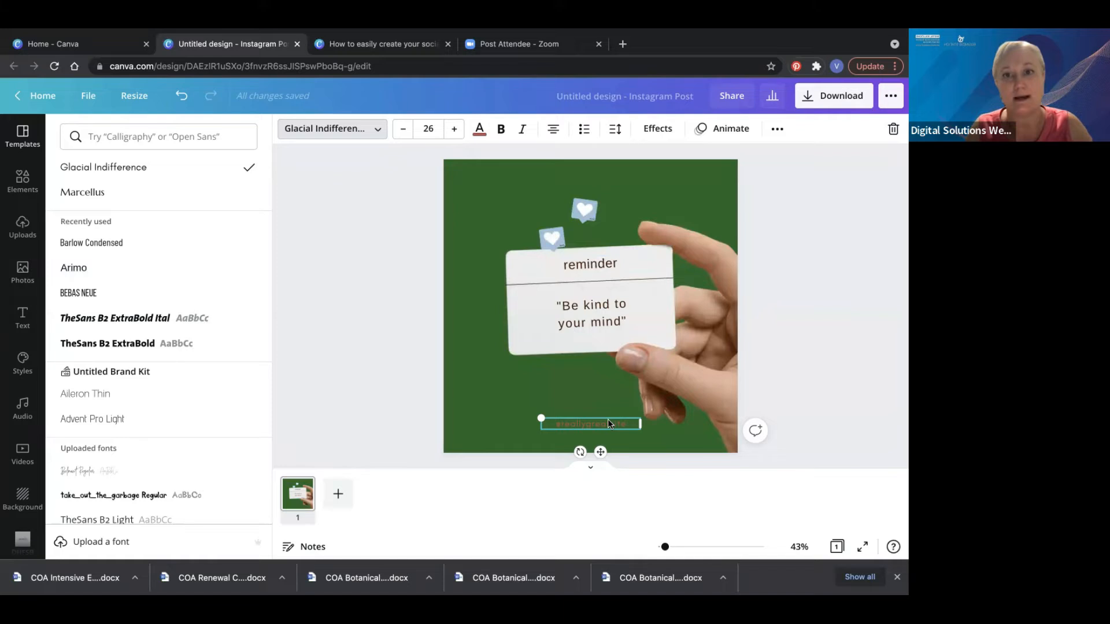
key(Escape)
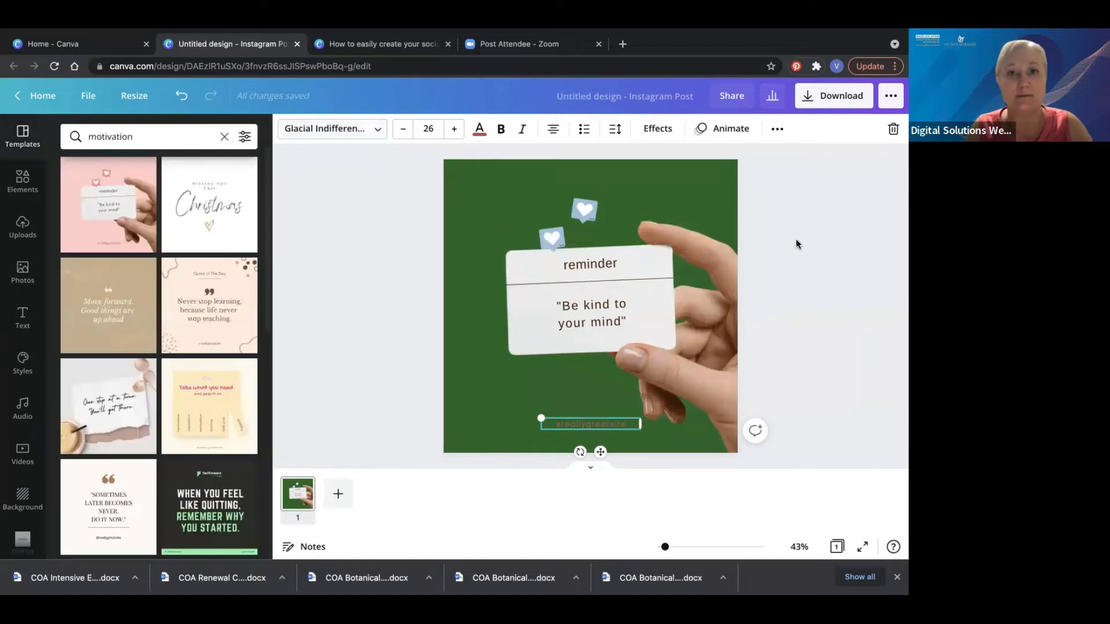
click(803, 103)
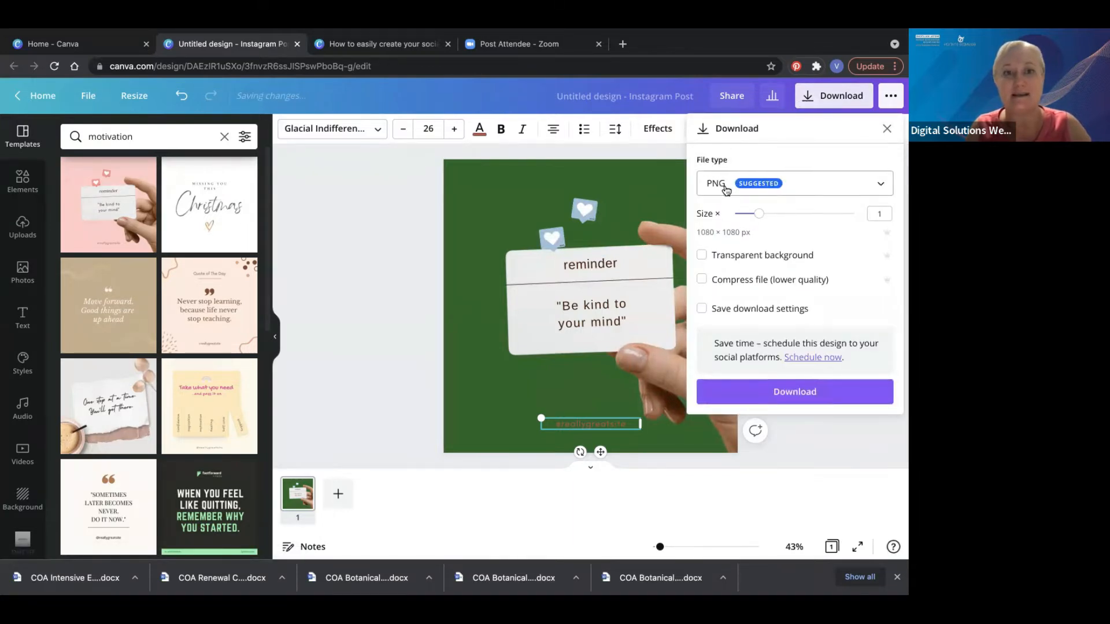
click(385, 268)
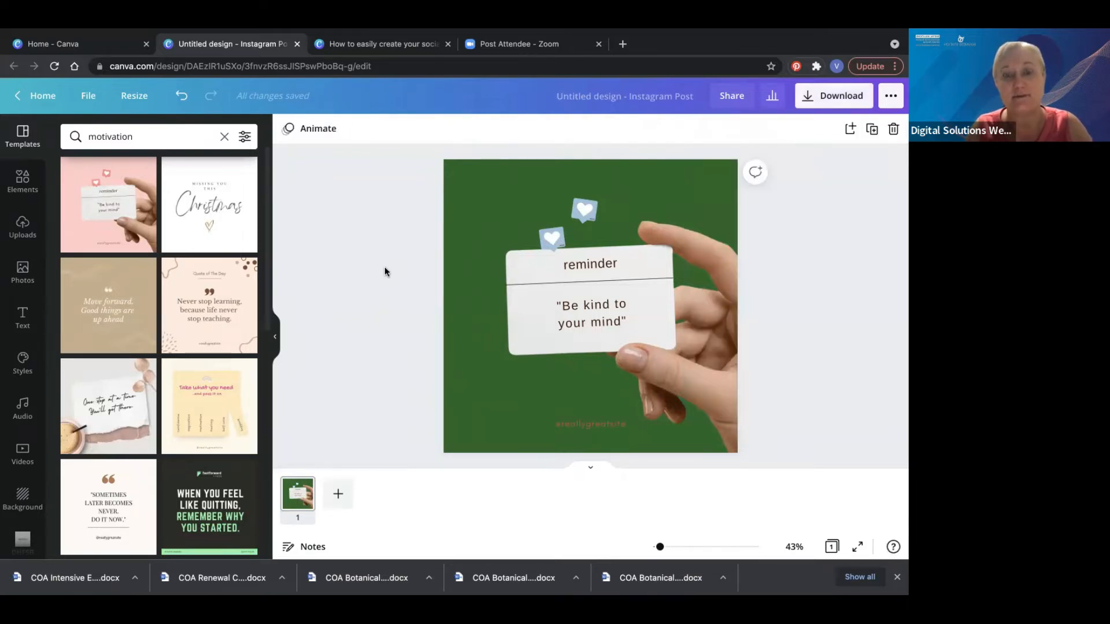
Apply the Typewriter text animation to the "Be kind to your mind" quote
click(586, 315)
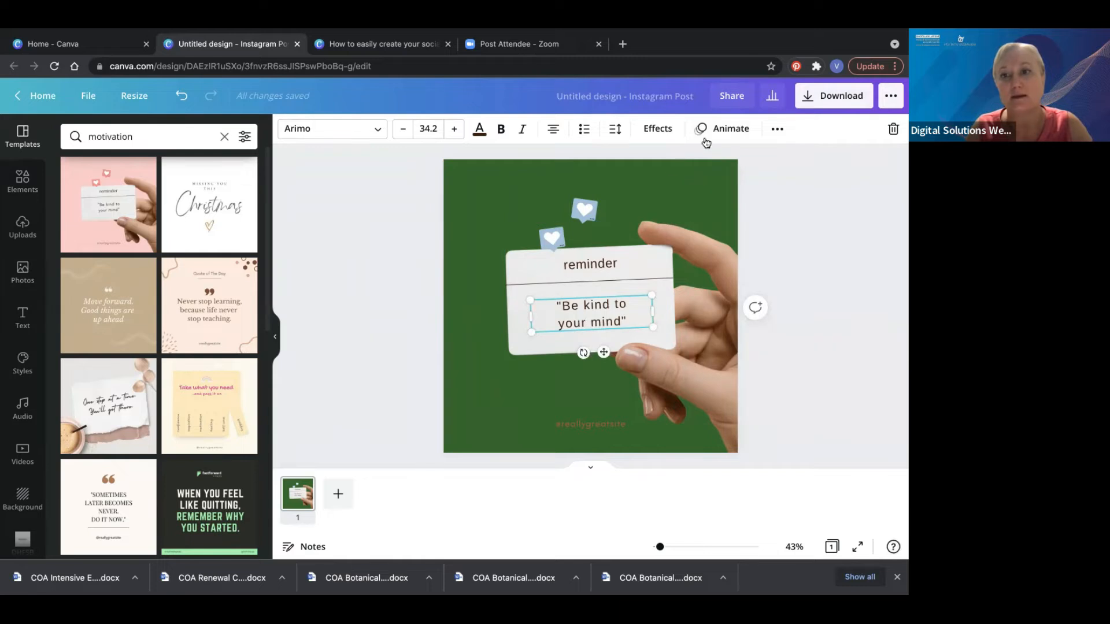
click(728, 133)
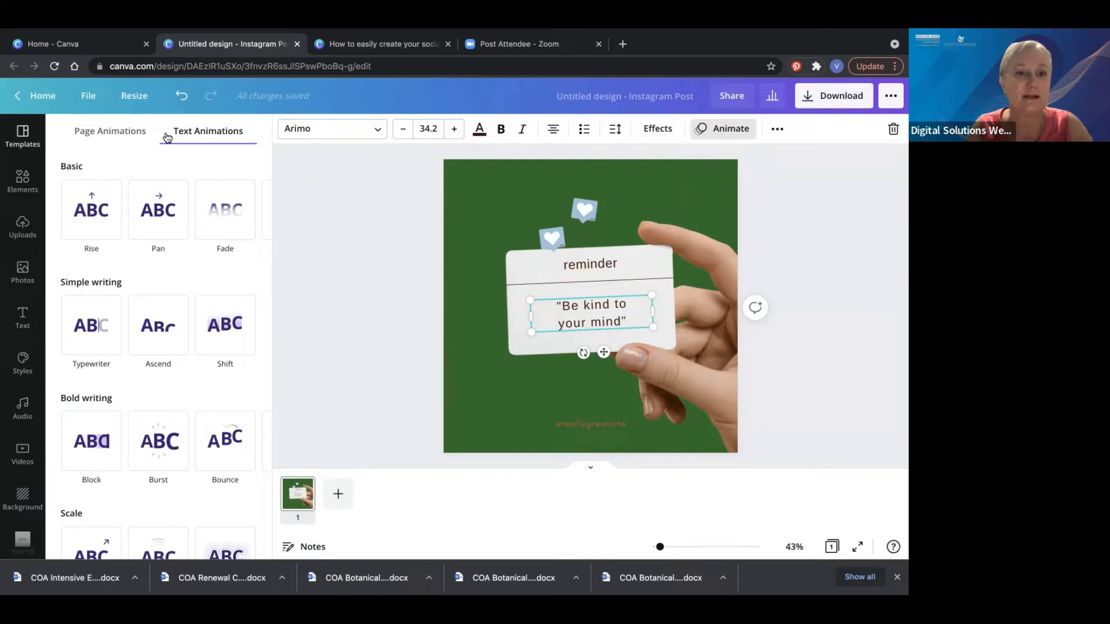
click(82, 332)
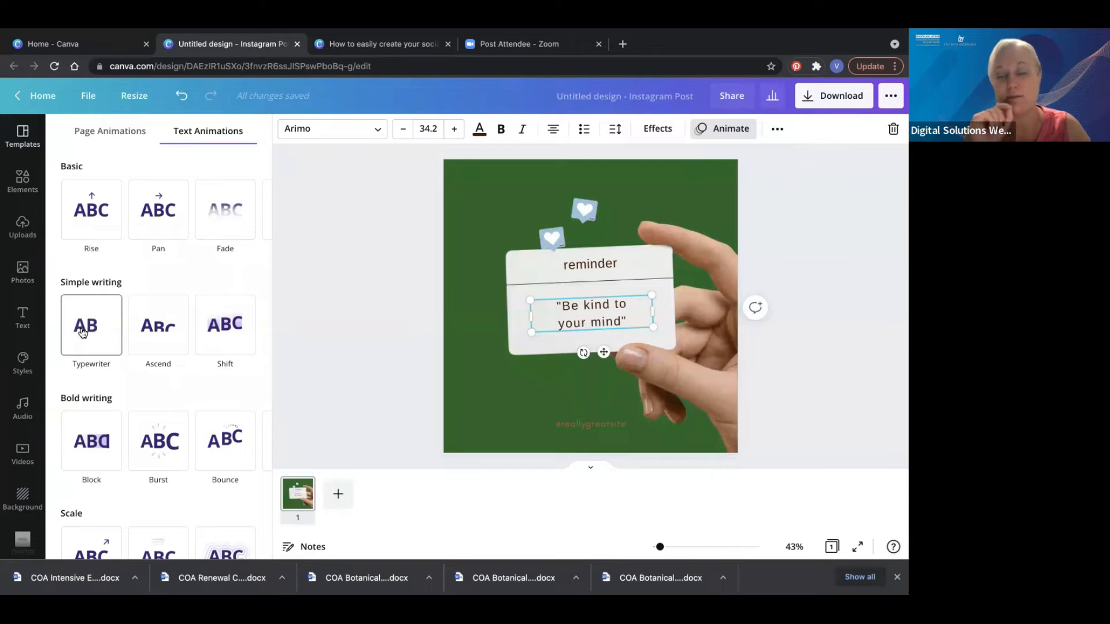
click(82, 331)
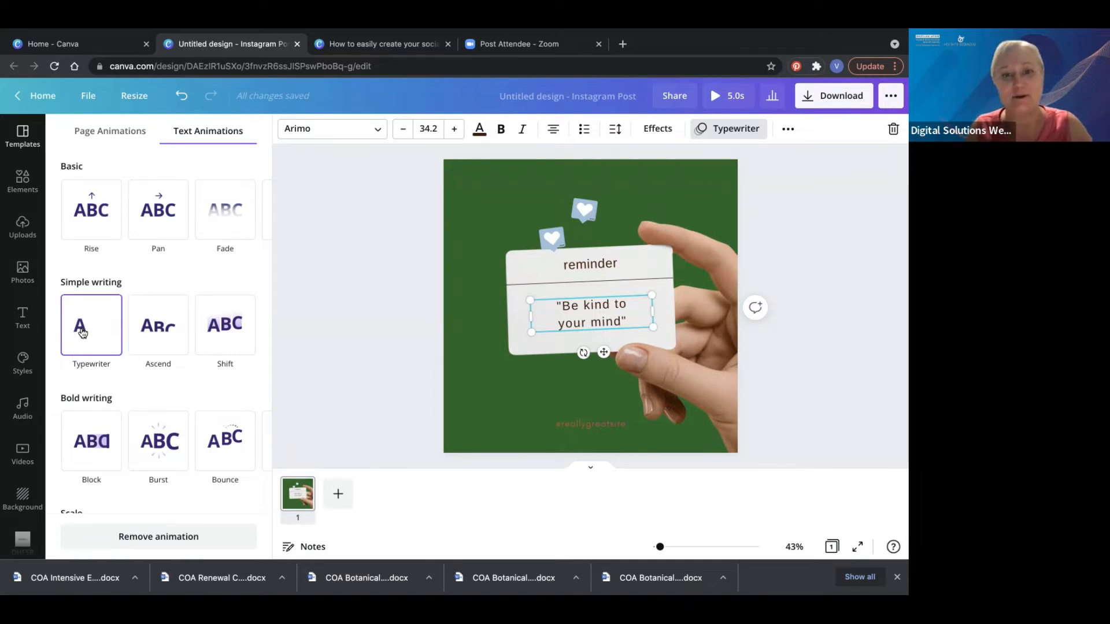
click(319, 307)
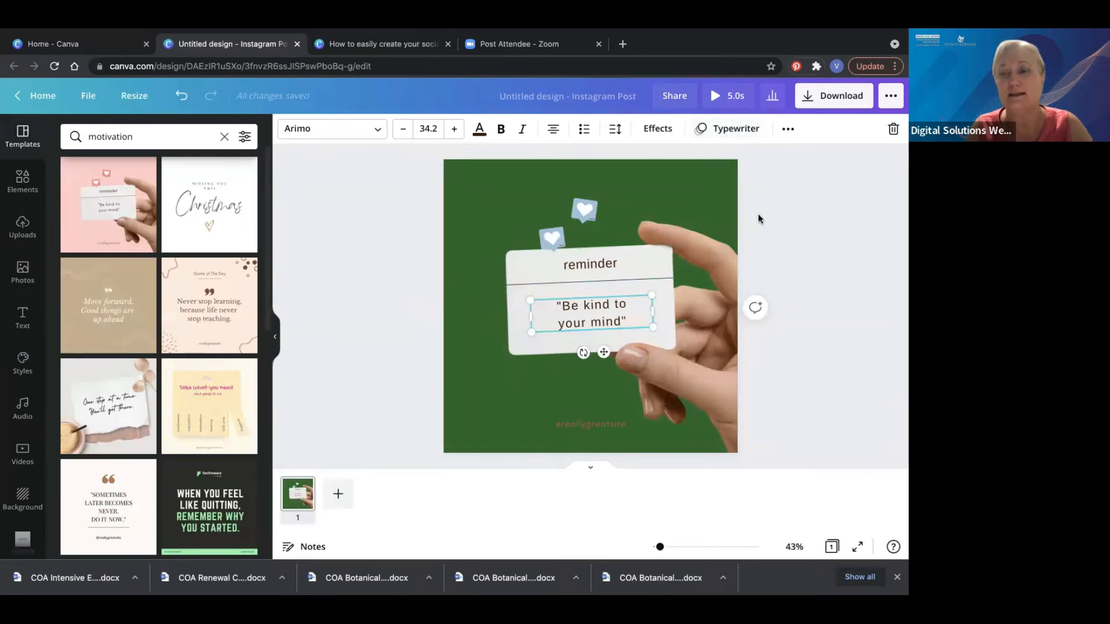
Examine the download file type suggested for the animated post and close the download options
click(807, 98)
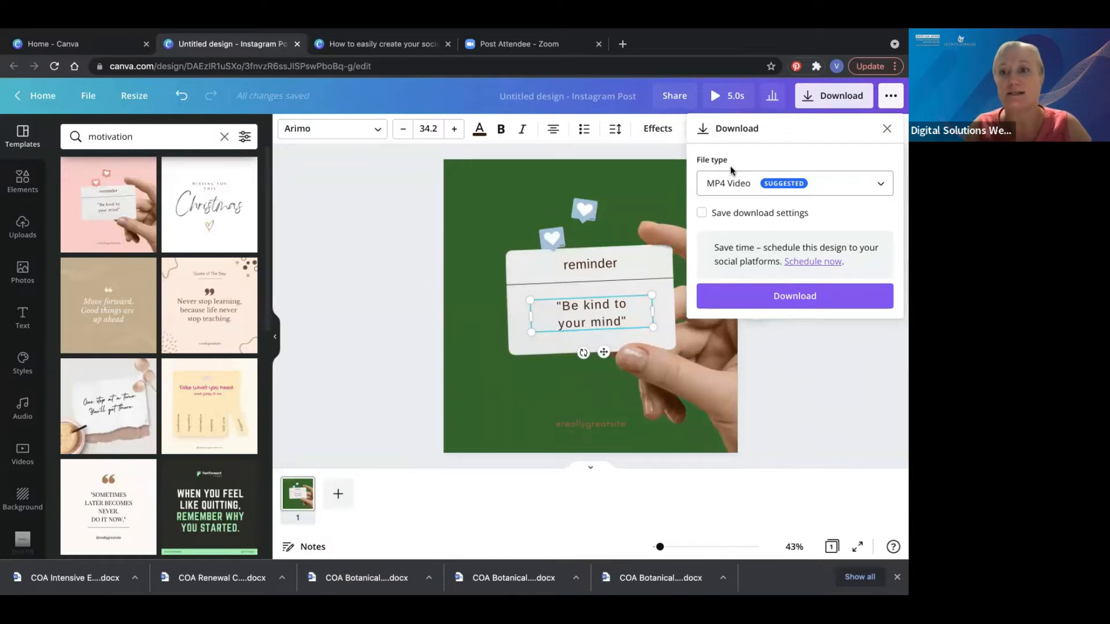
click(777, 297)
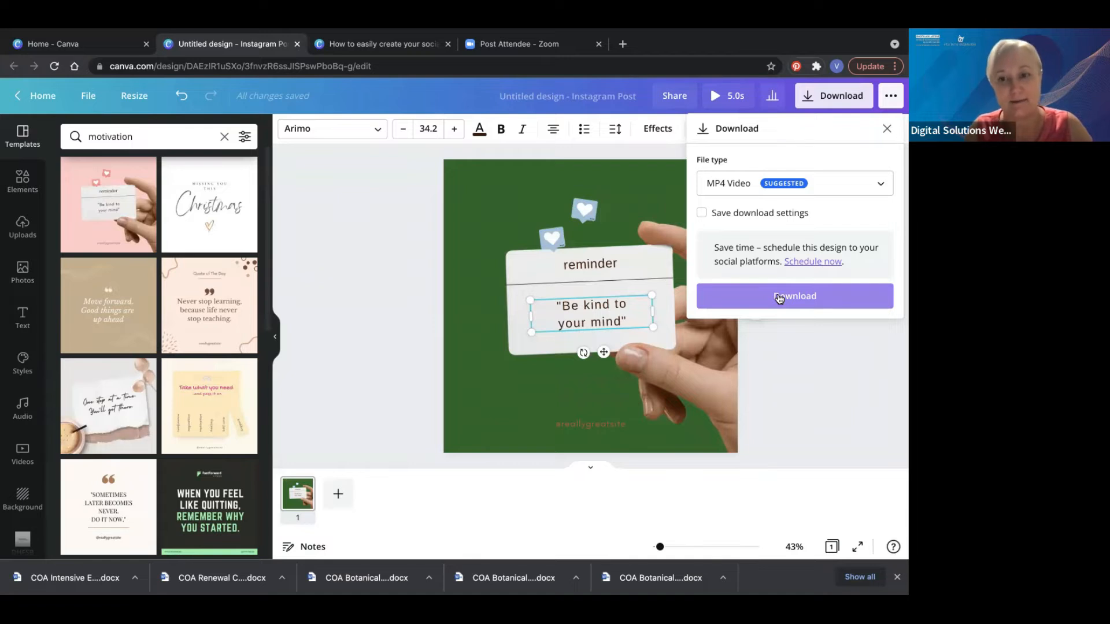
click(379, 301)
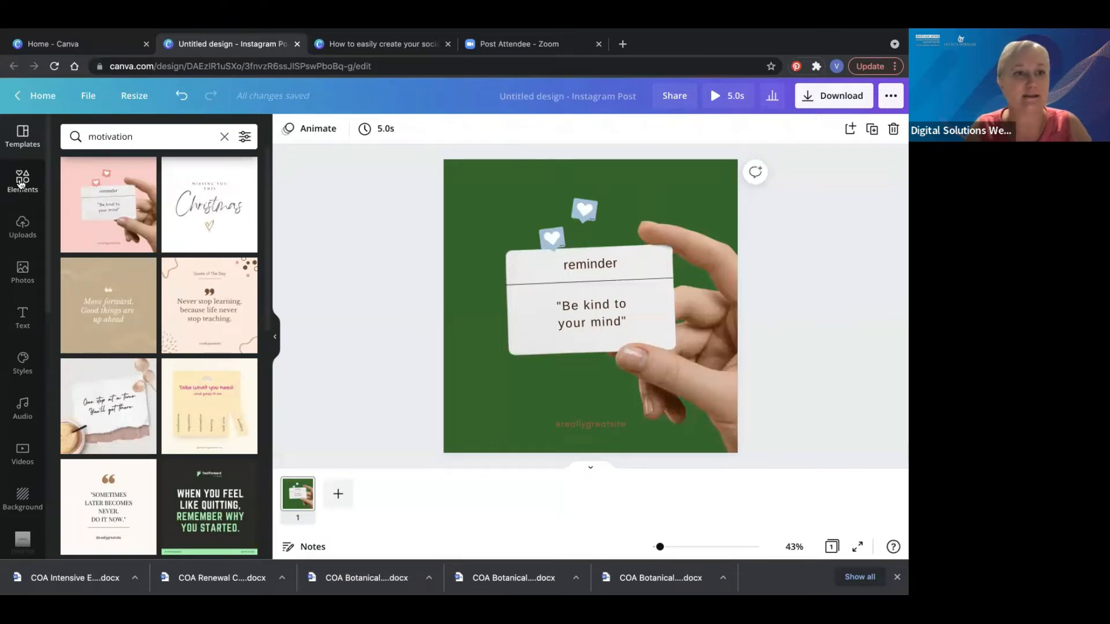
Examine the categories of the Elements library, from recently used items, lines and shapes down to frames and grids
click(21, 184)
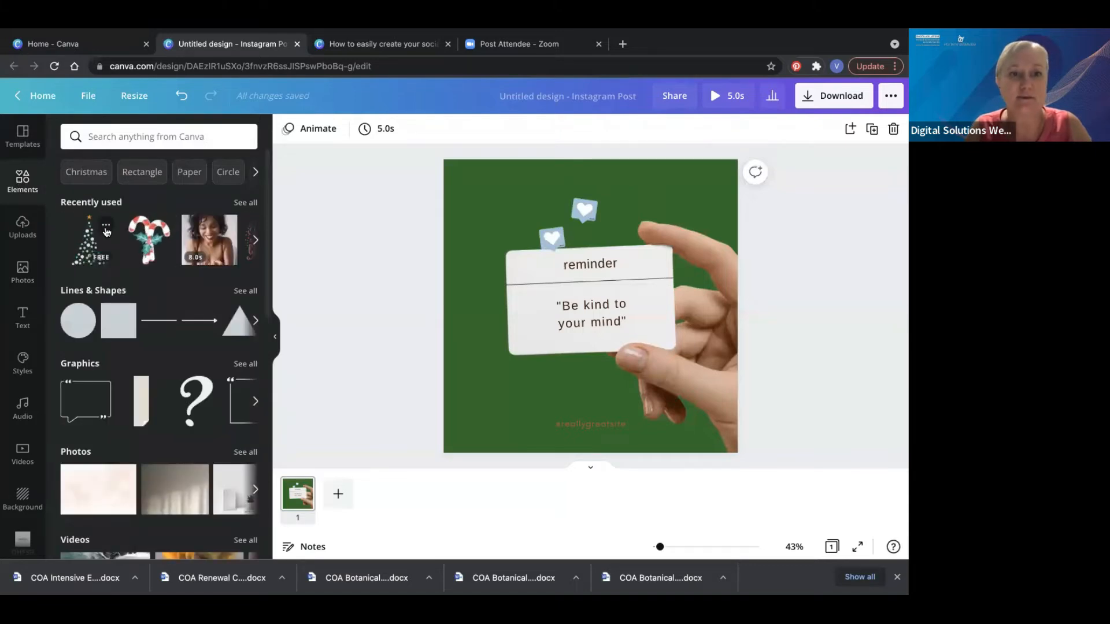
scroll(106, 232, down, 1)
scroll(106, 232, down, 3)
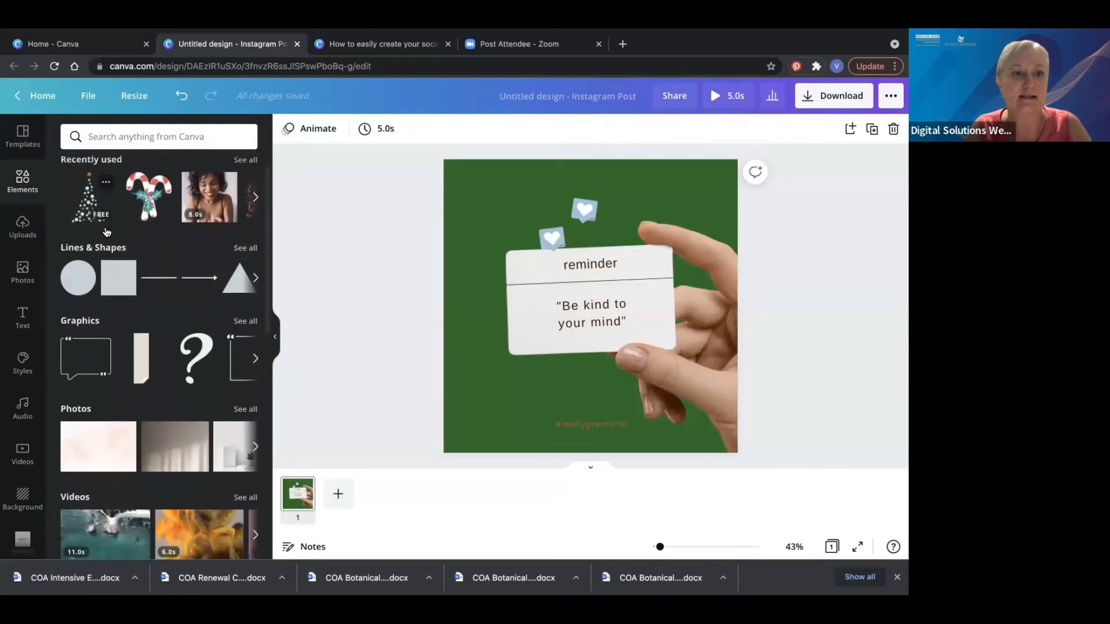
scroll(106, 231, down, 4)
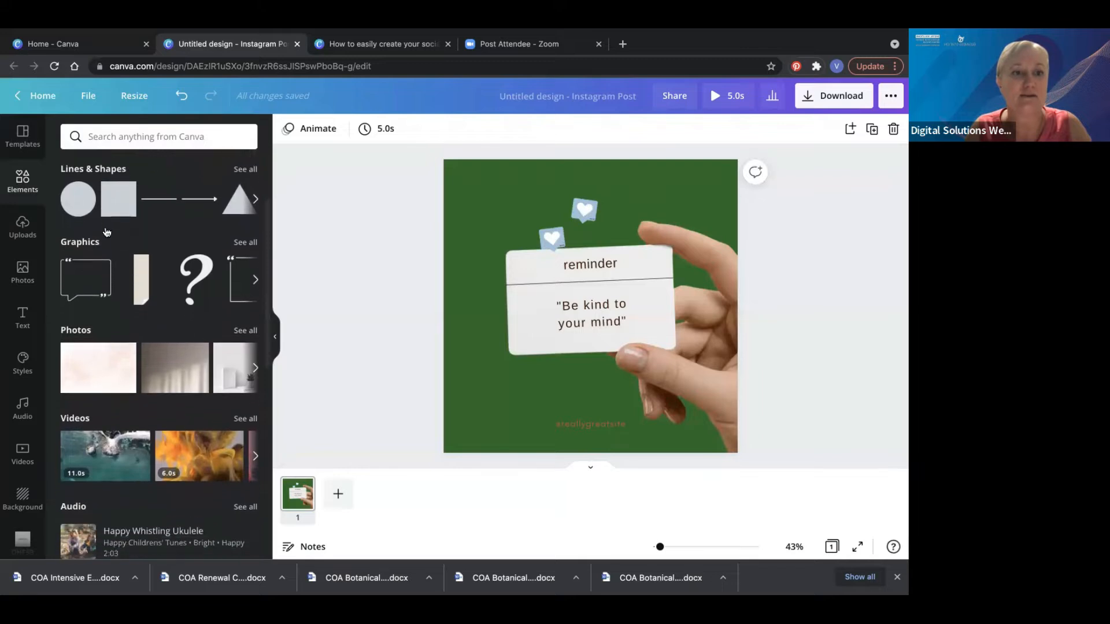
scroll(106, 232, down, 5)
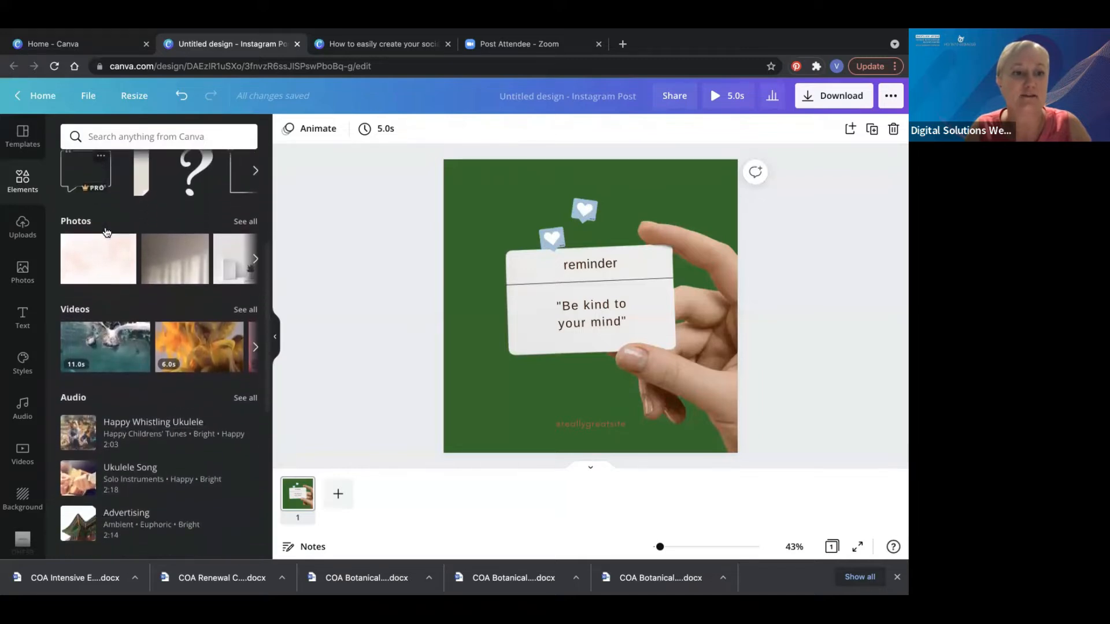
scroll(106, 232, down, 5)
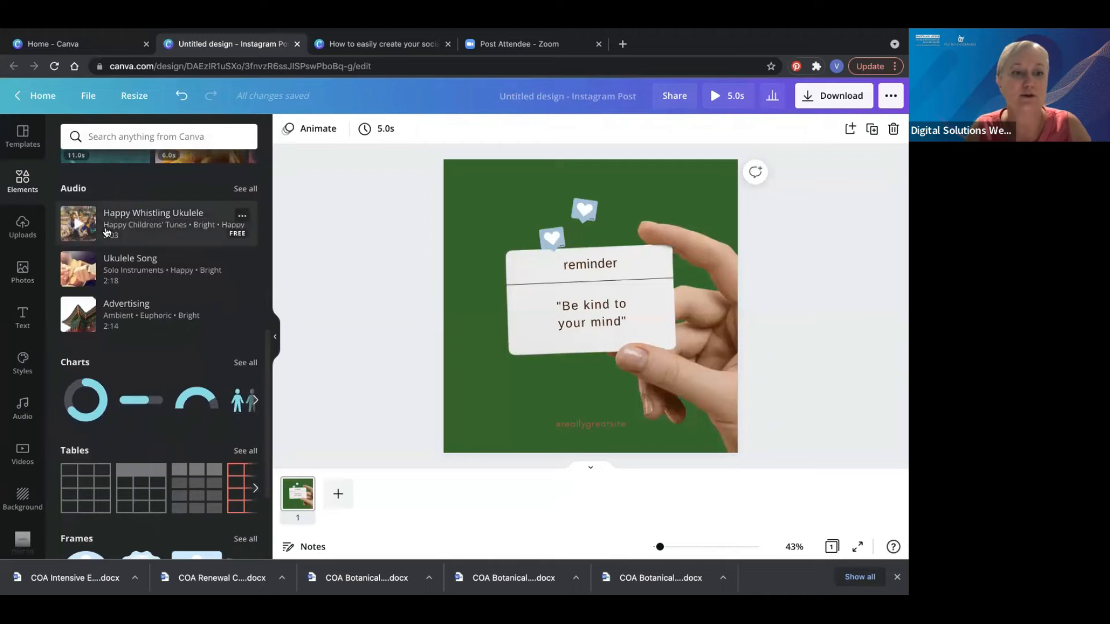
scroll(107, 409, down, 3)
scroll(106, 408, down, 3)
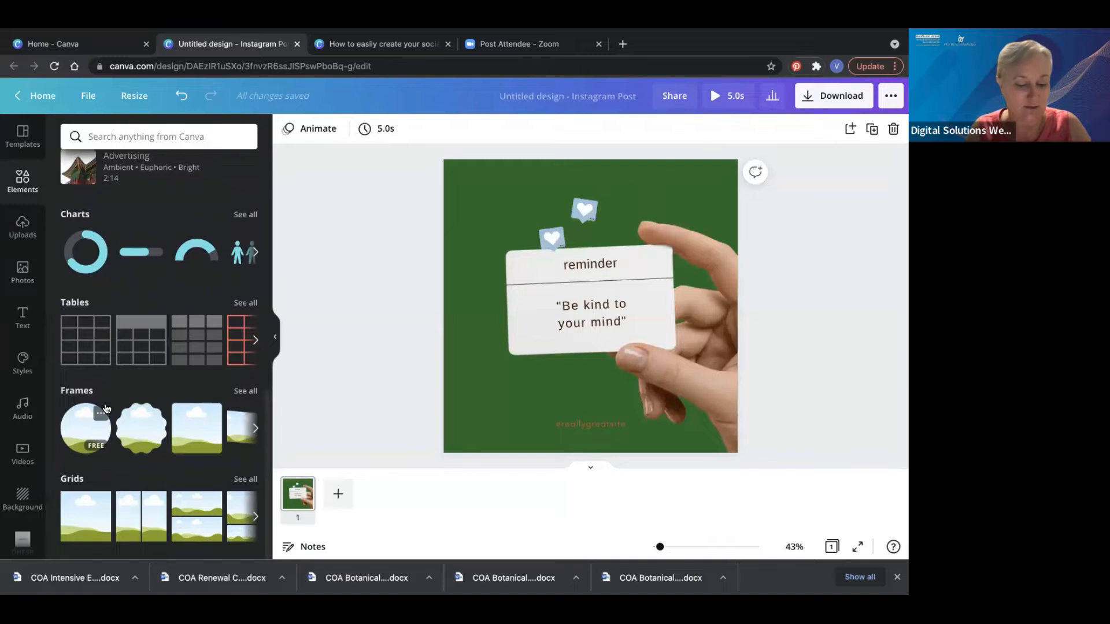
scroll(106, 408, up, 10)
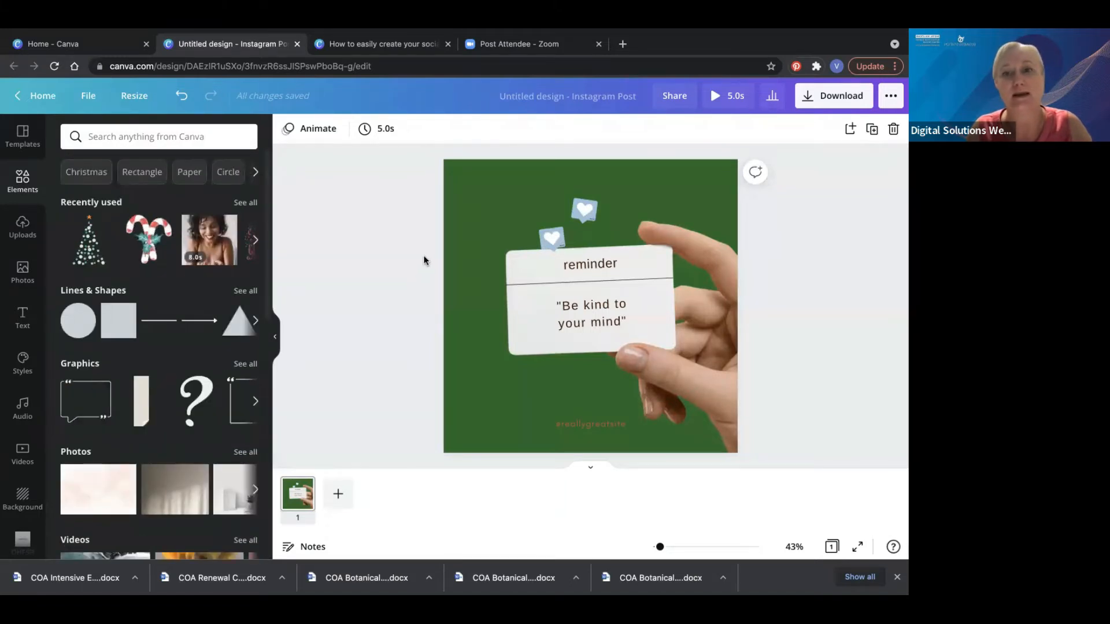
Undo all template and formatting changes back to a blank page
click(181, 97)
click(181, 97)
click(181, 97)
click(181, 96)
click(181, 96)
click(181, 97)
click(181, 96)
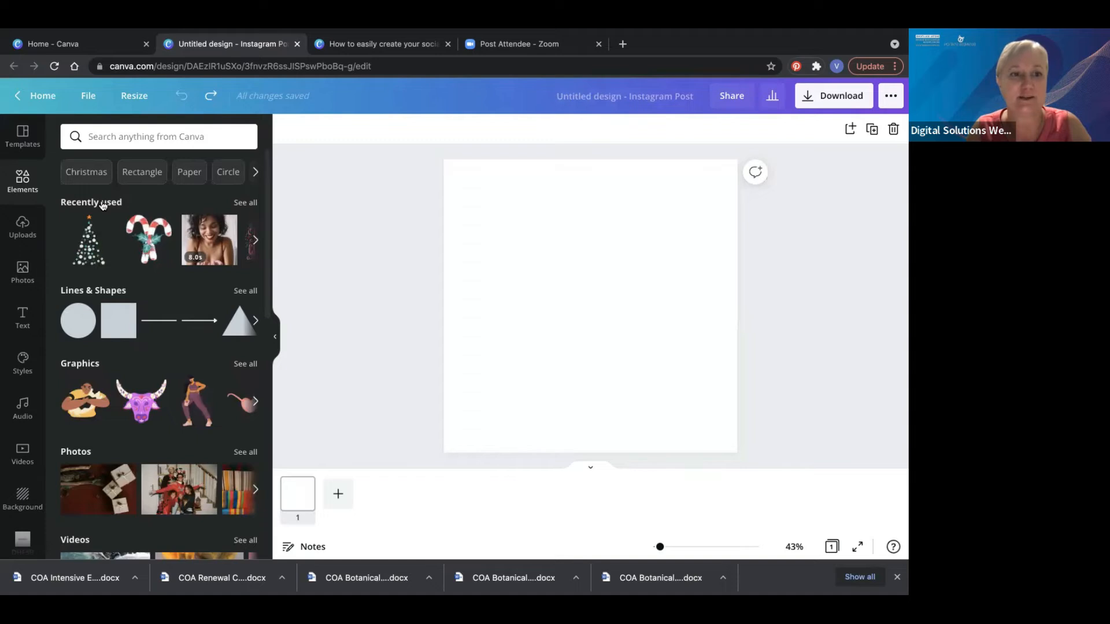
Try adding the recently used Christmas tree graphic, shrinking and repositioning it on the blank page, and undo it
click(92, 249)
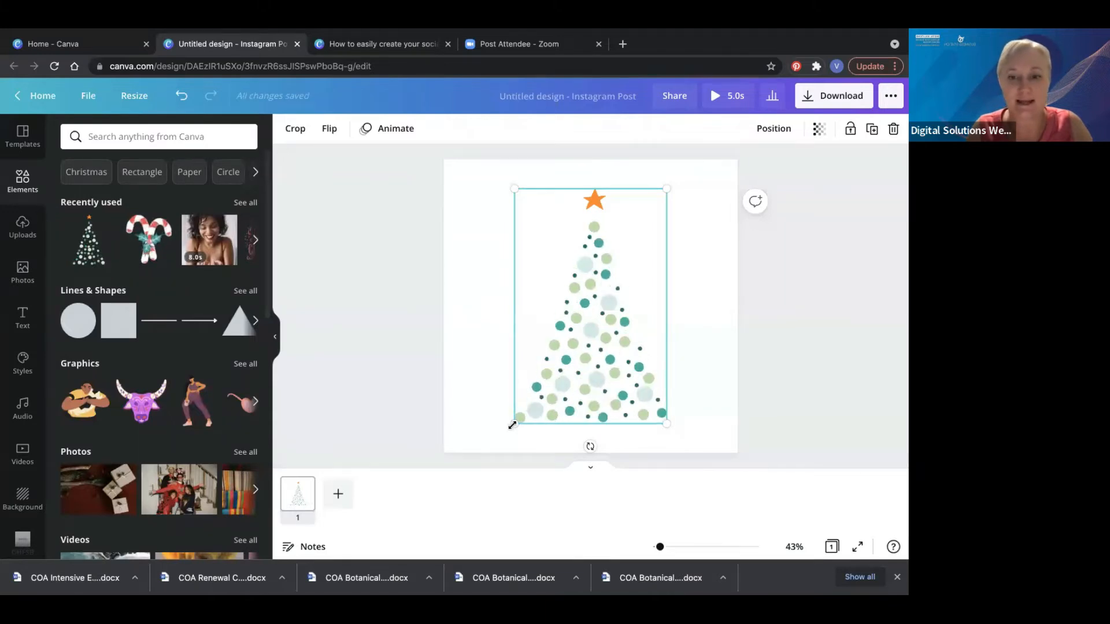
drag(511, 426, 533, 403)
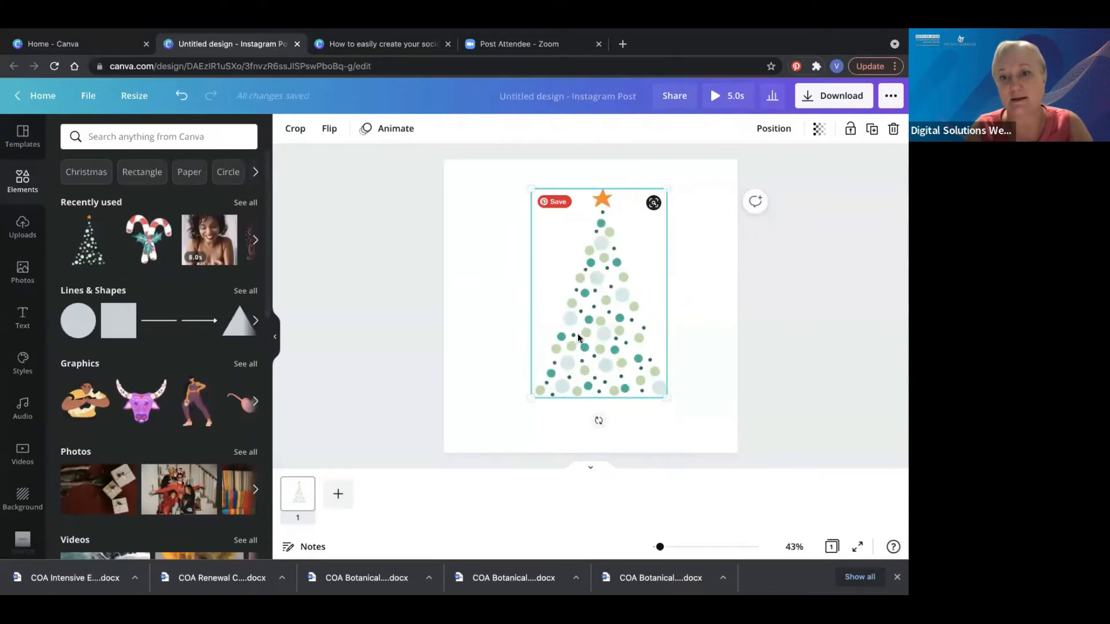
mouse_move(583, 336)
mouse_down()
mouse_move(516, 315)
mouse_move(594, 316)
mouse_move(624, 348)
mouse_move(606, 361)
mouse_move(515, 363)
mouse_move(518, 333)
mouse_move(580, 340)
mouse_move(569, 350)
mouse_up()
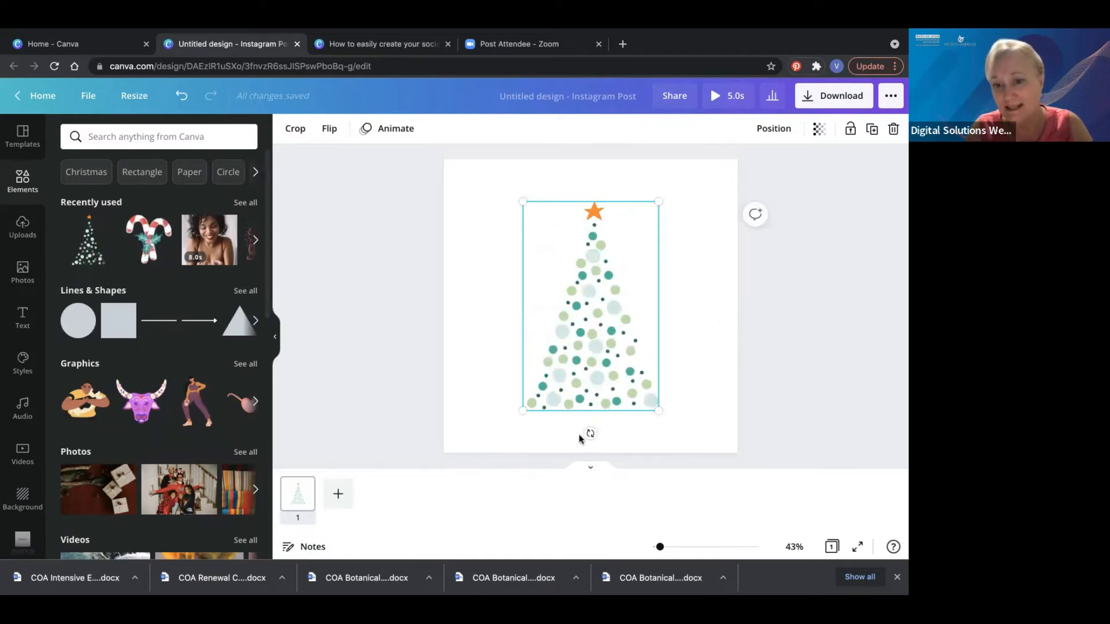
mouse_move(590, 434)
mouse_down()
mouse_move(616, 429)
mouse_move(540, 433)
mouse_move(587, 434)
mouse_up()
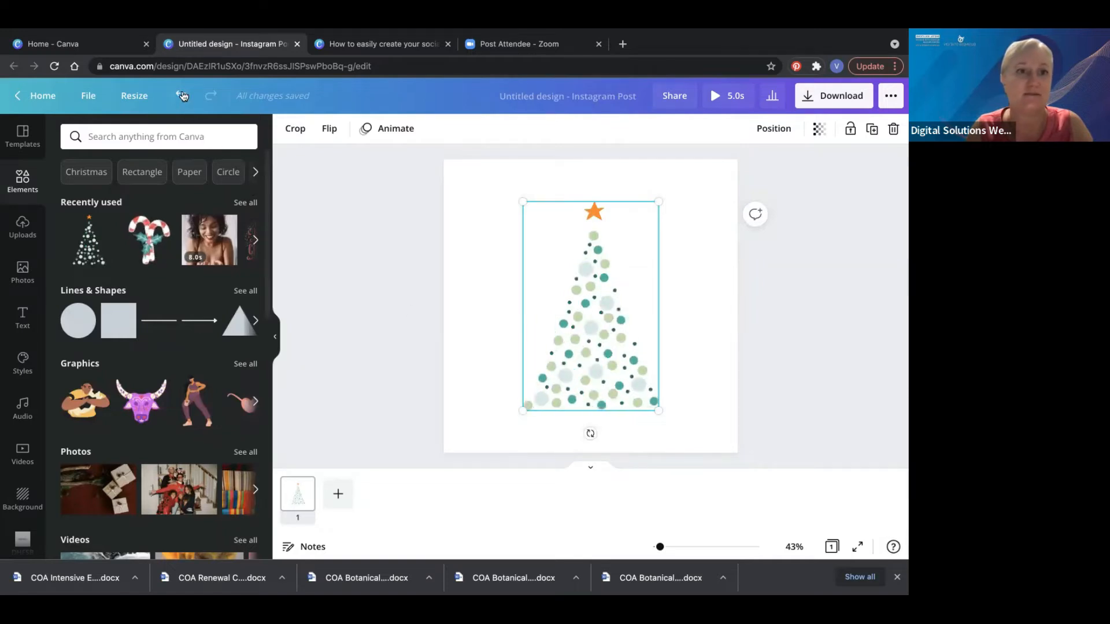
click(183, 96)
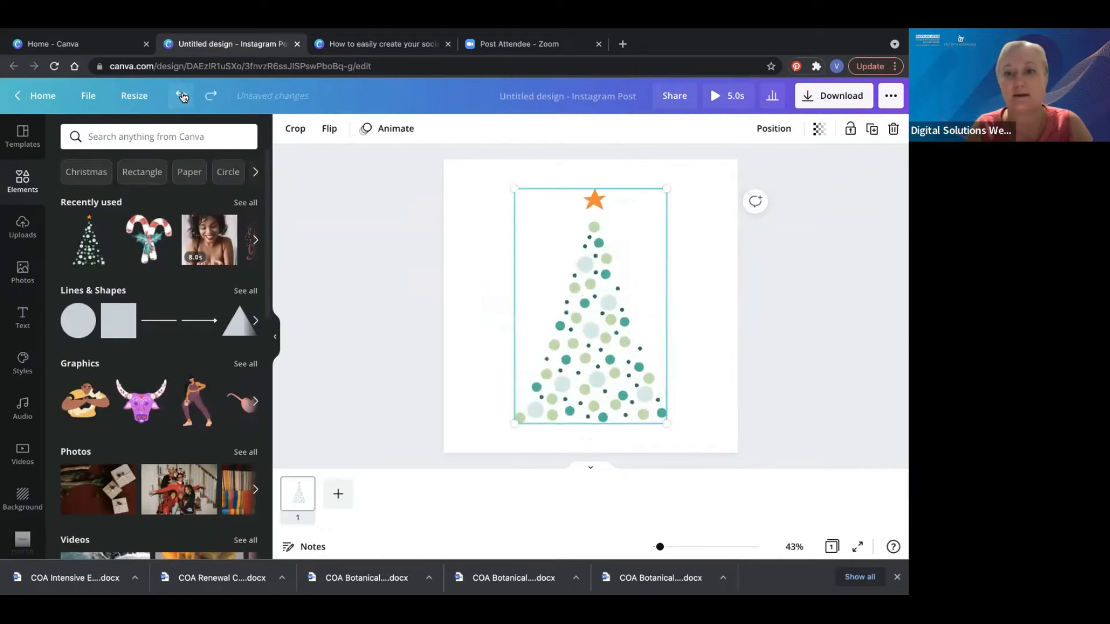
click(183, 96)
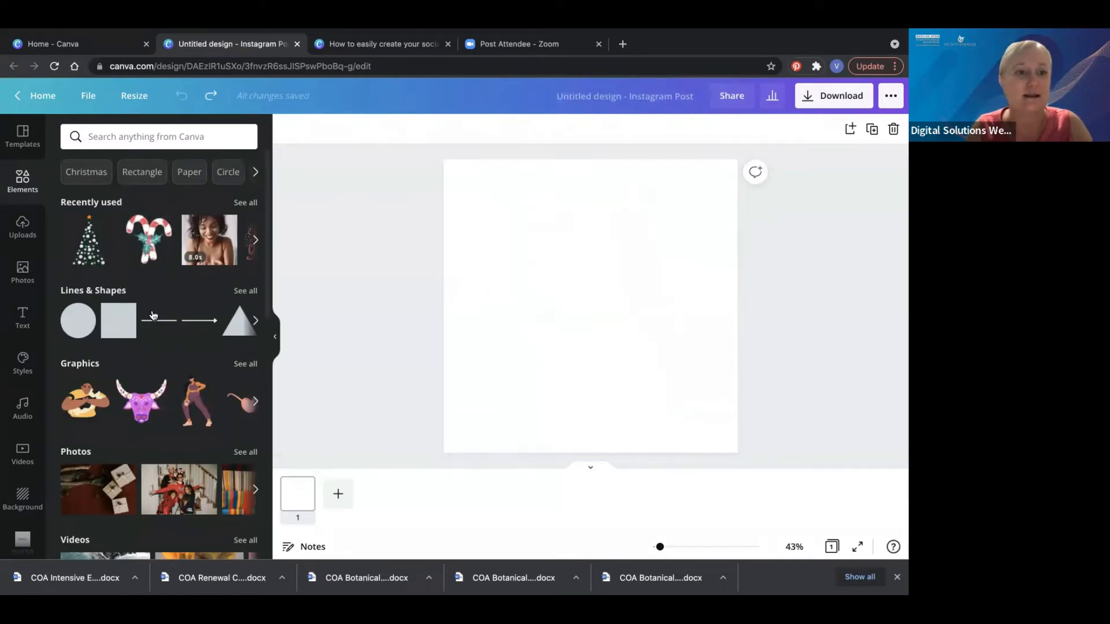
Add a square shape to the page and enlarge it until it nearly fills the page with a white margin
scroll(119, 271, down, 1)
click(113, 307)
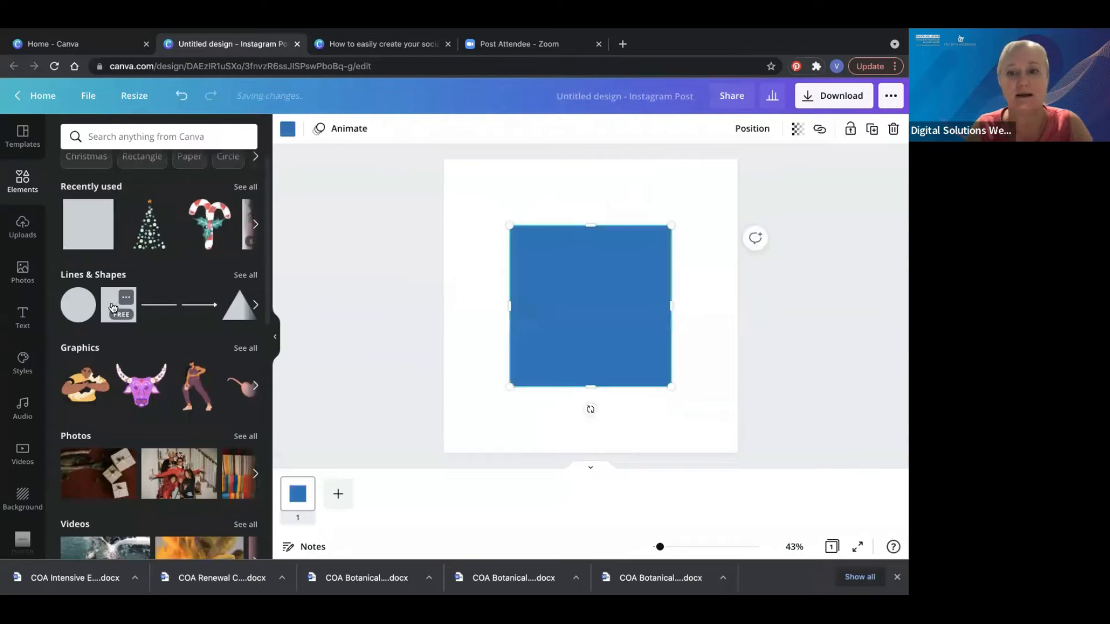
drag(675, 221, 702, 194)
drag(509, 387, 476, 420)
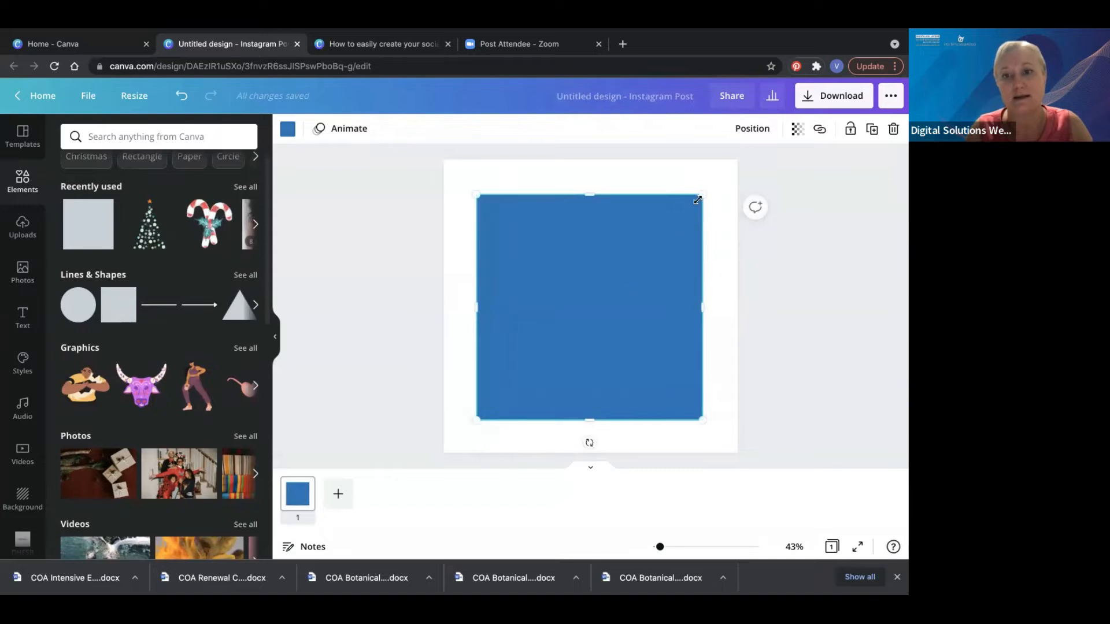
drag(700, 195, 708, 186)
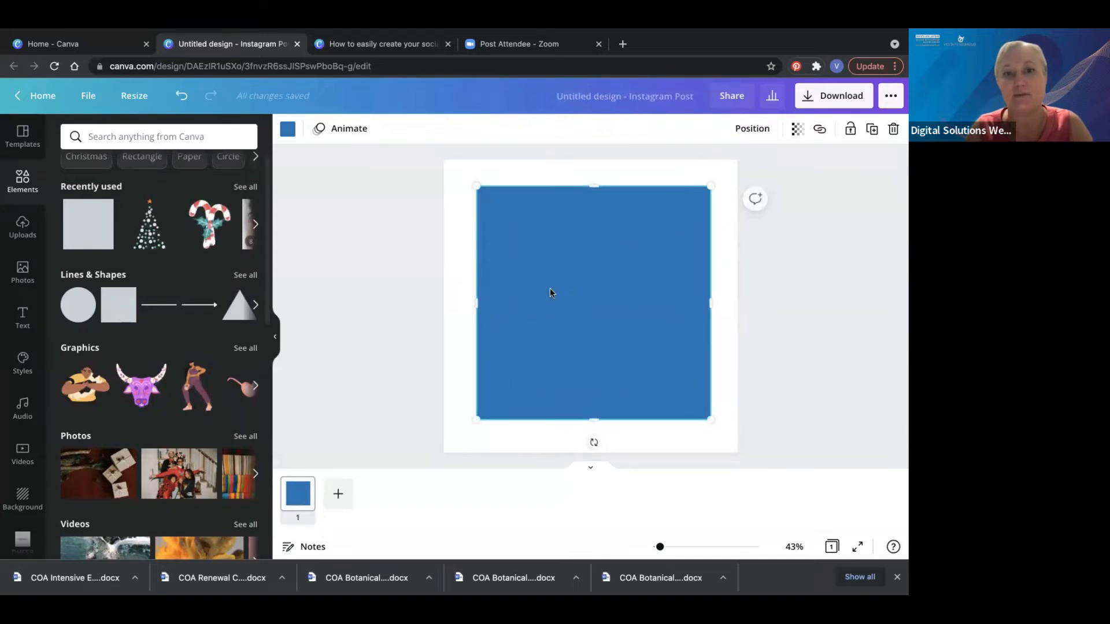
Recolour the square with light green #79c662 from the Digital Hub For Small Business brand palette
click(286, 130)
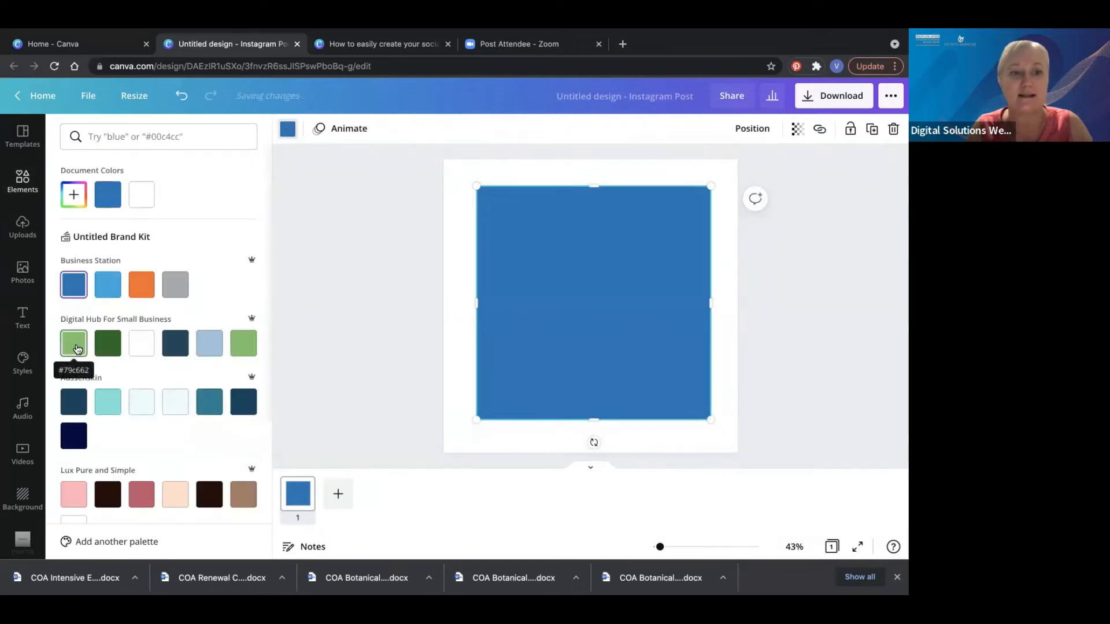
click(77, 349)
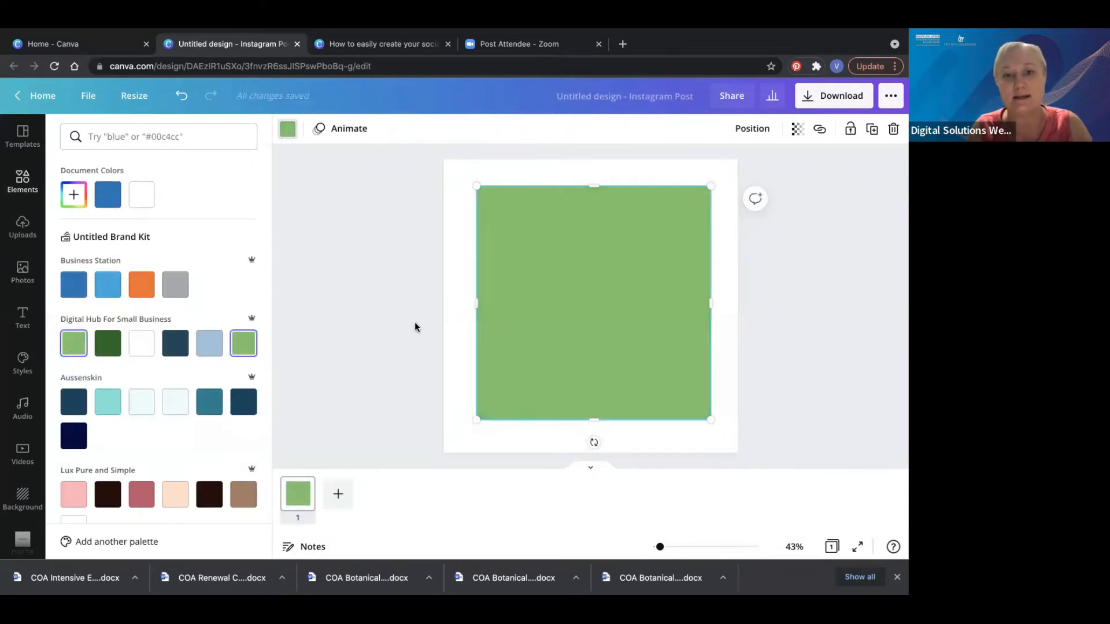
key(Escape)
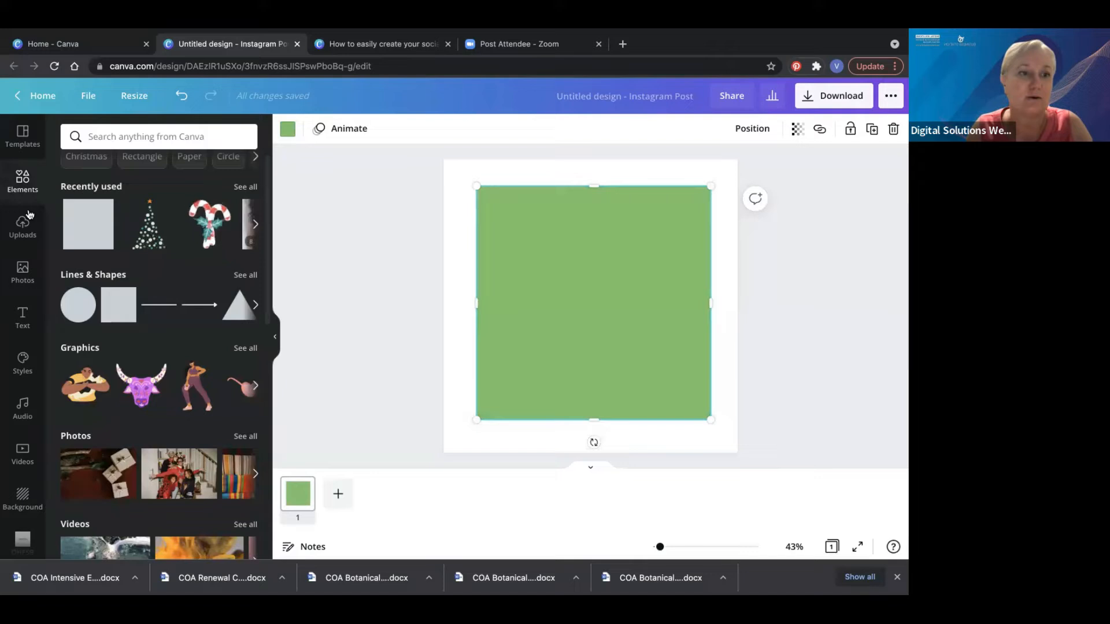
Add the "Cue the confetti" text combination over the green square and set the square's transparency to 32
click(23, 314)
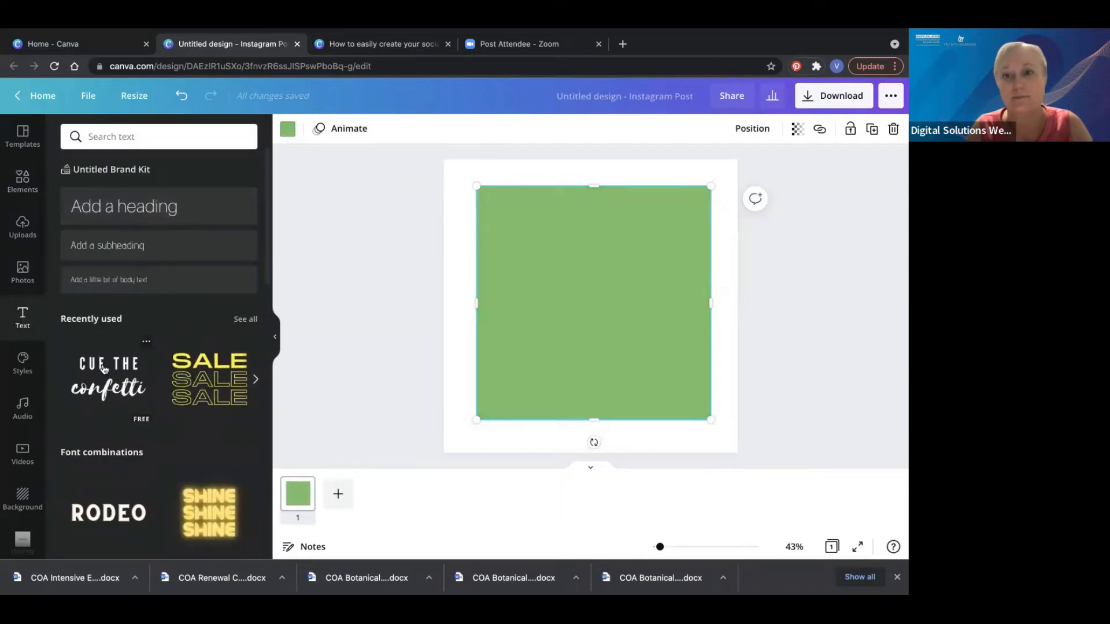
click(105, 369)
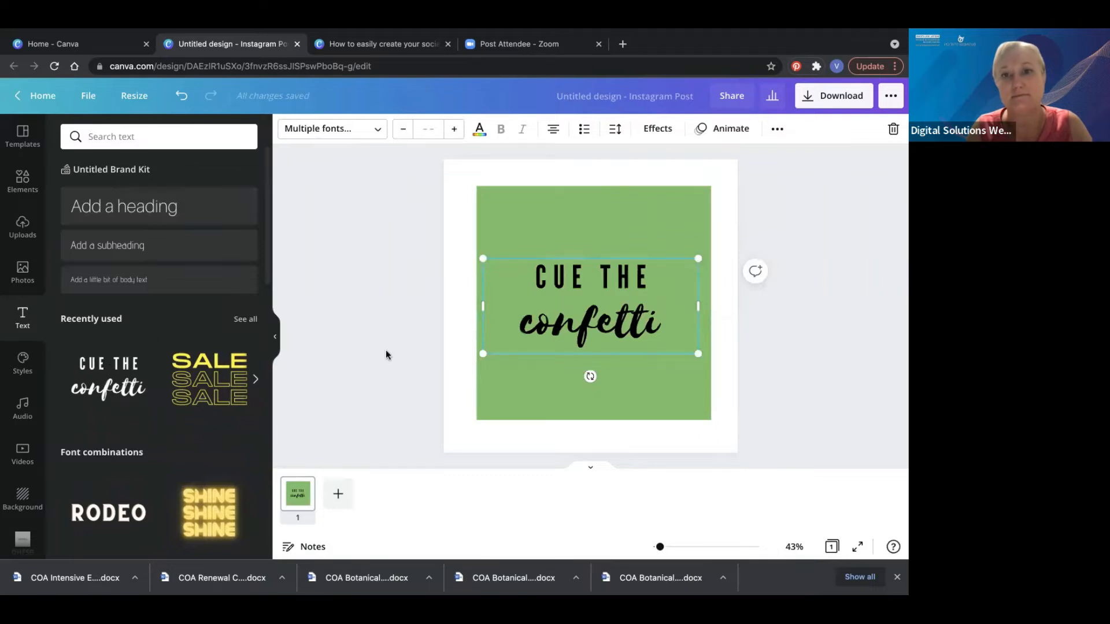
click(556, 227)
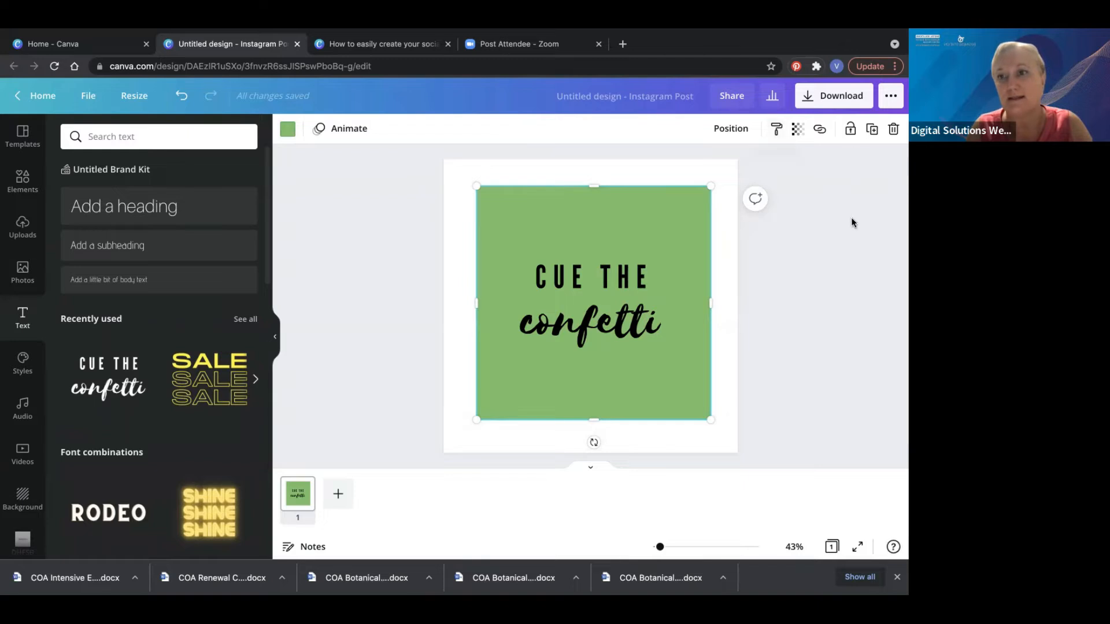
click(798, 129)
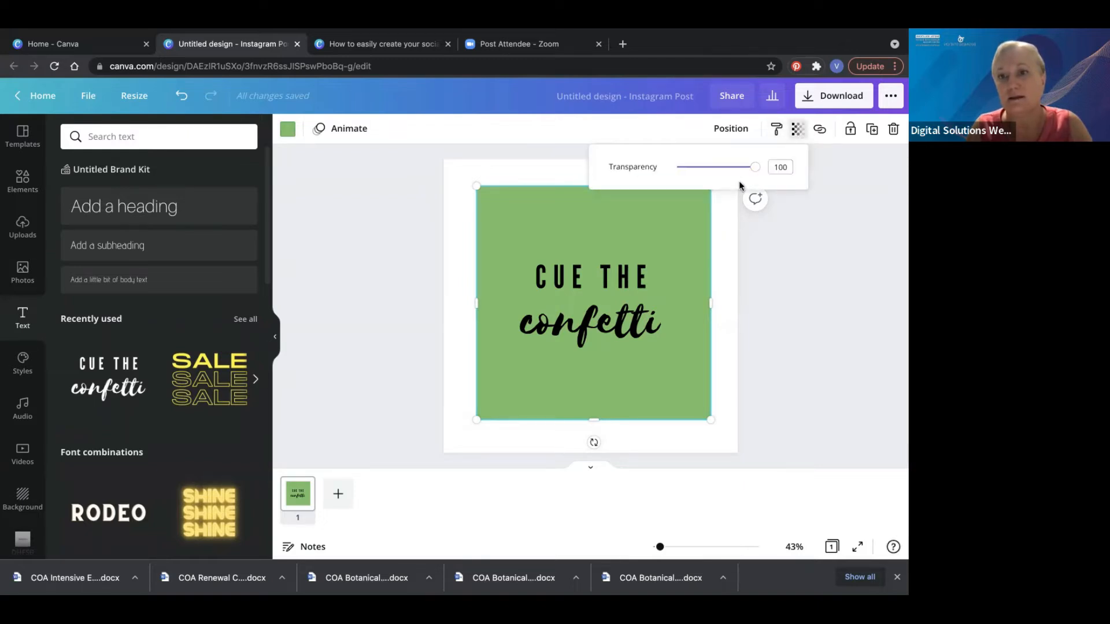
drag(756, 171, 703, 190)
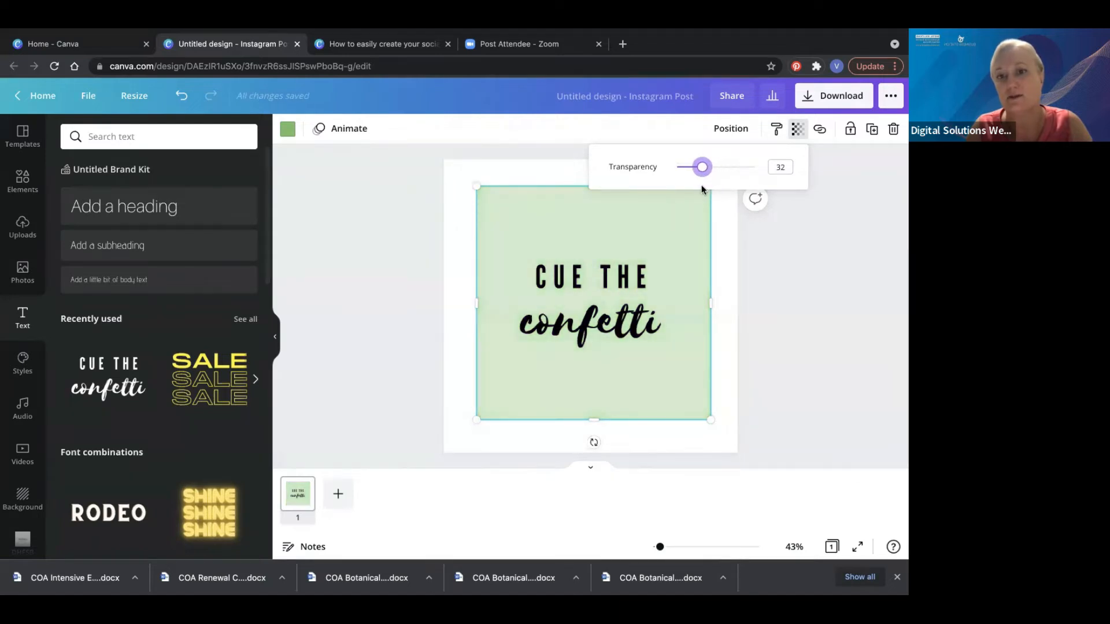
key(Escape)
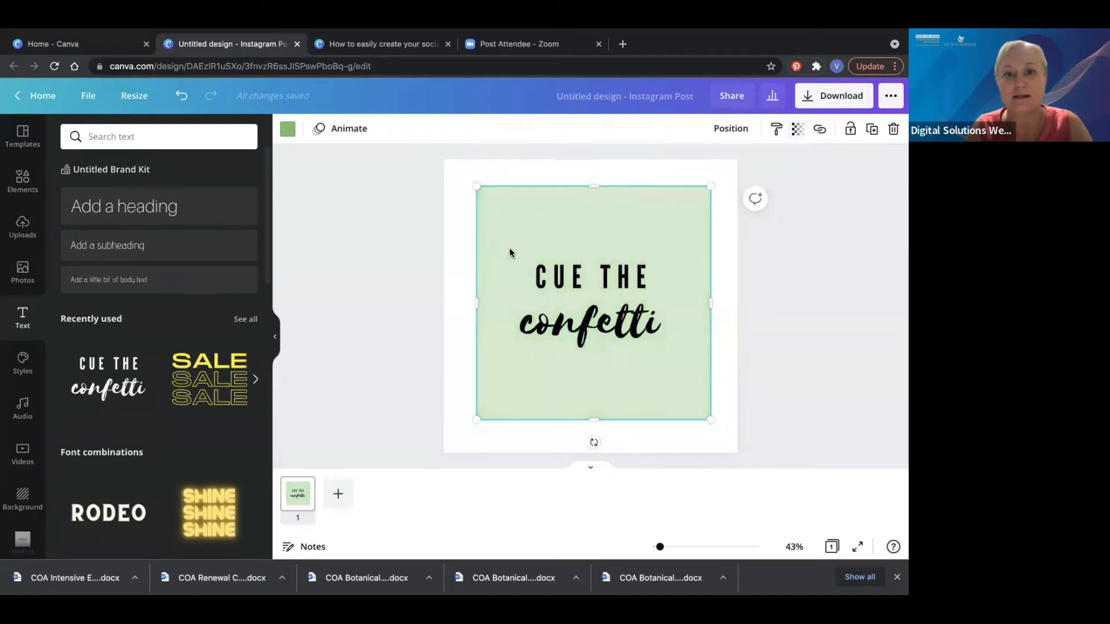
click(525, 292)
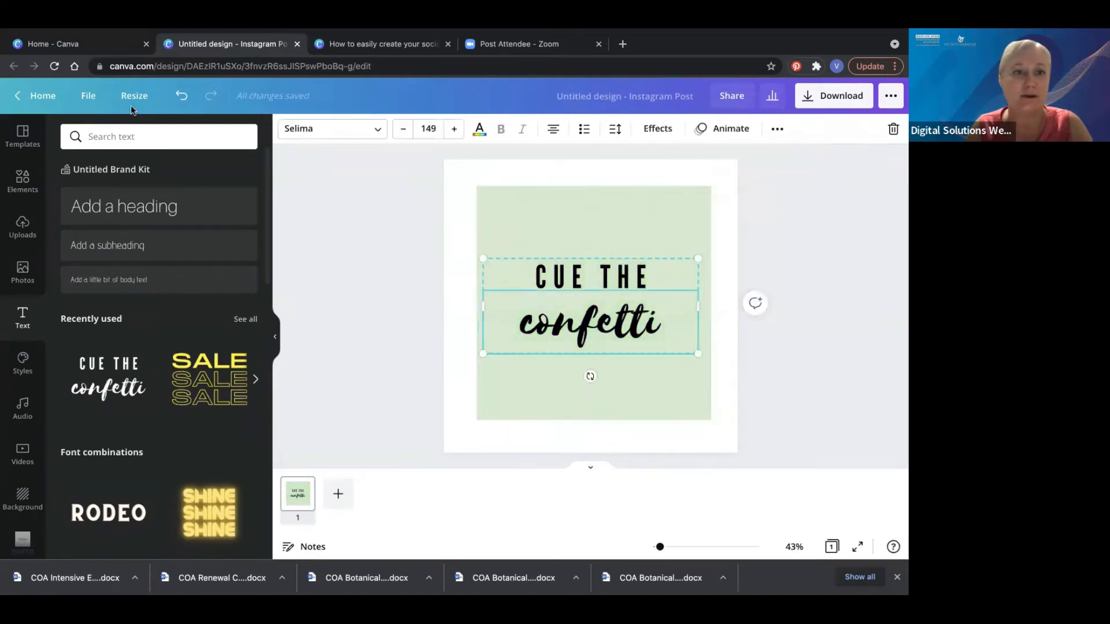
Undo the text, transparency, colour and square changes back to a blank page
click(183, 96)
click(182, 96)
click(181, 96)
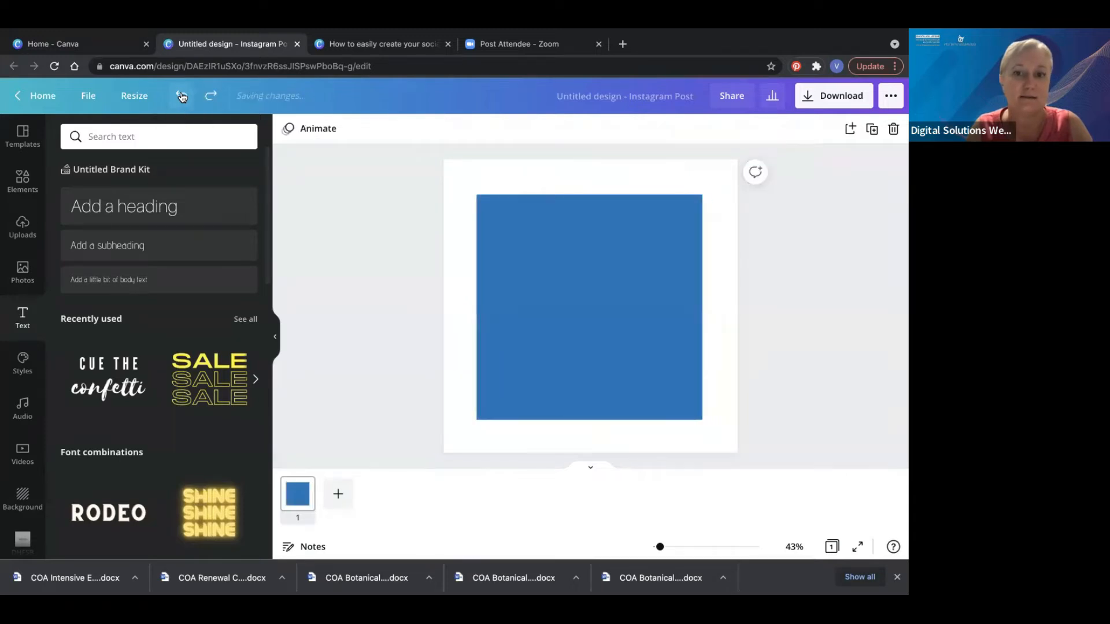
click(181, 96)
click(181, 97)
click(182, 97)
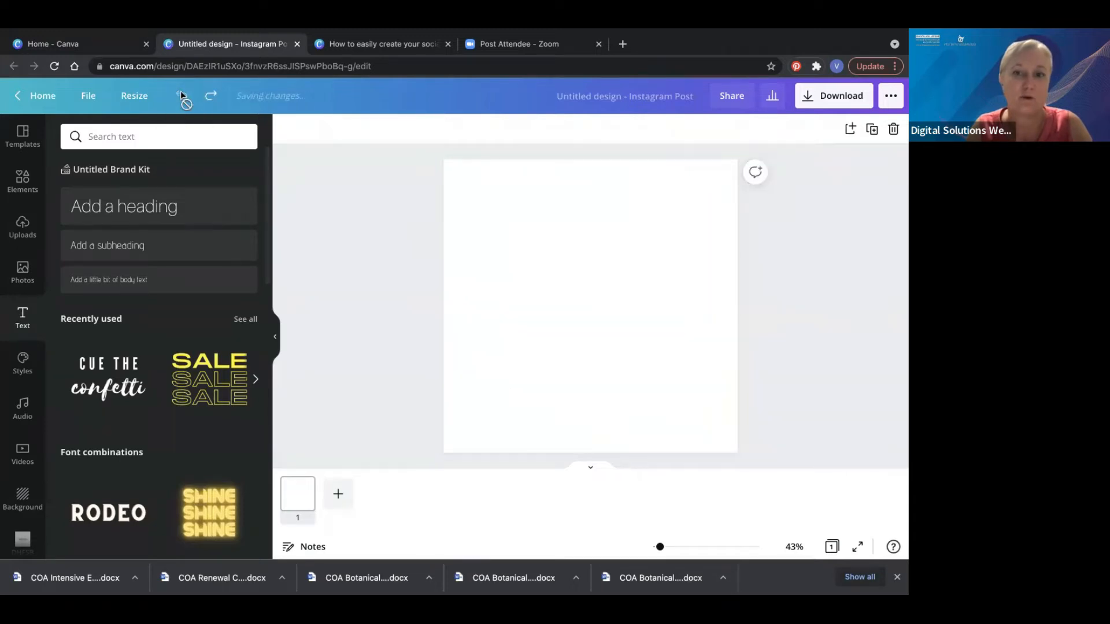
Try the trending wrapped-gifts photo as a free-standing image, delete it, and fill the whole page with the same photo as background
click(21, 271)
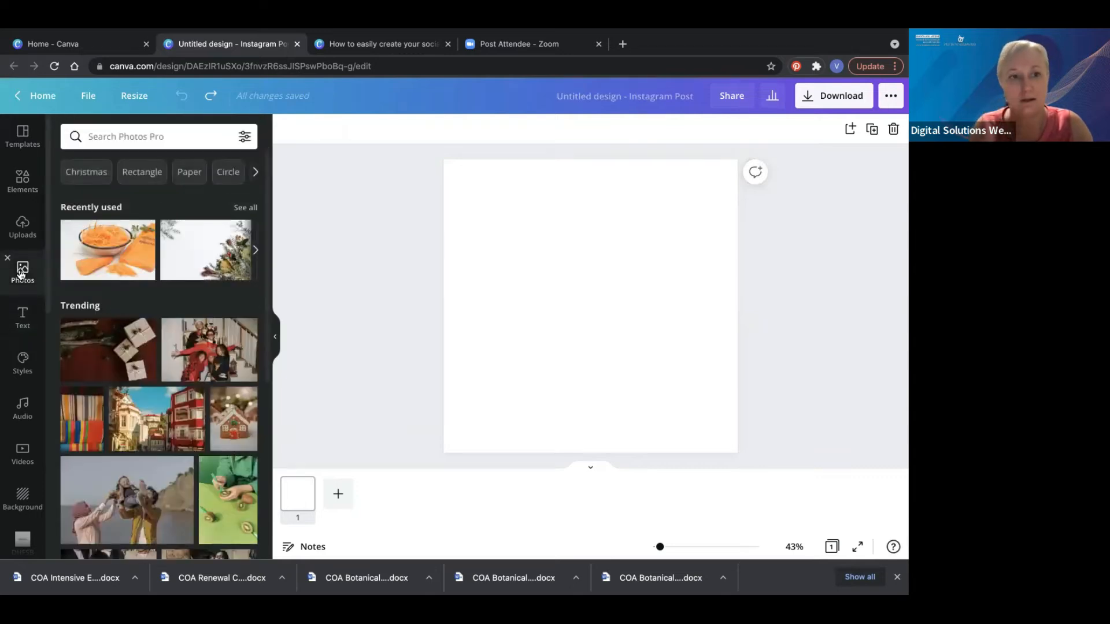
click(107, 356)
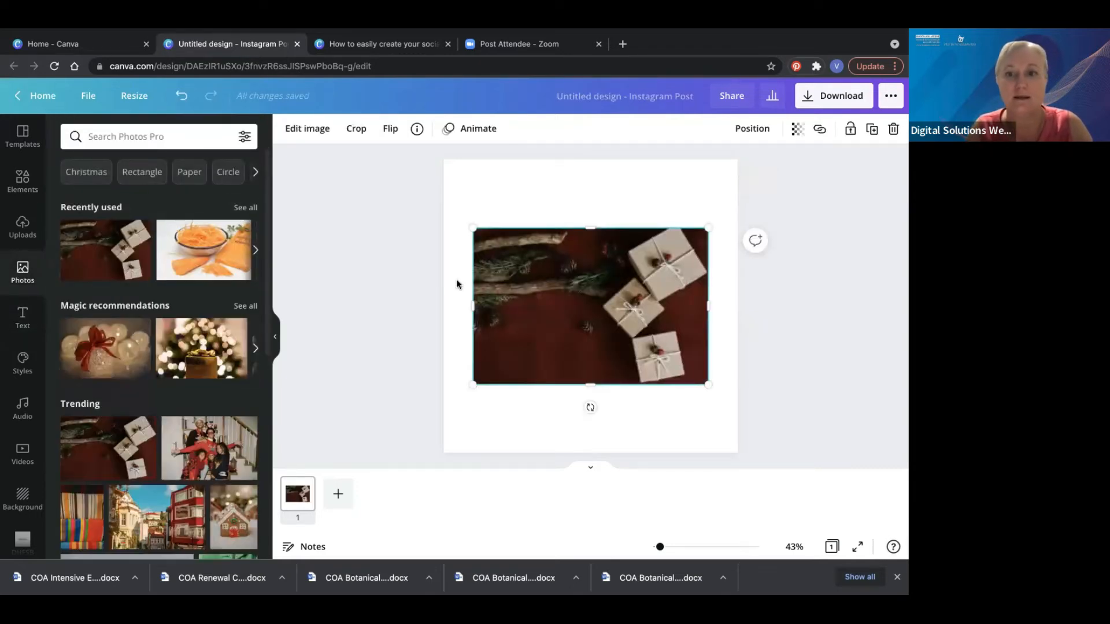
key(Delete)
drag(109, 350, 456, 177)
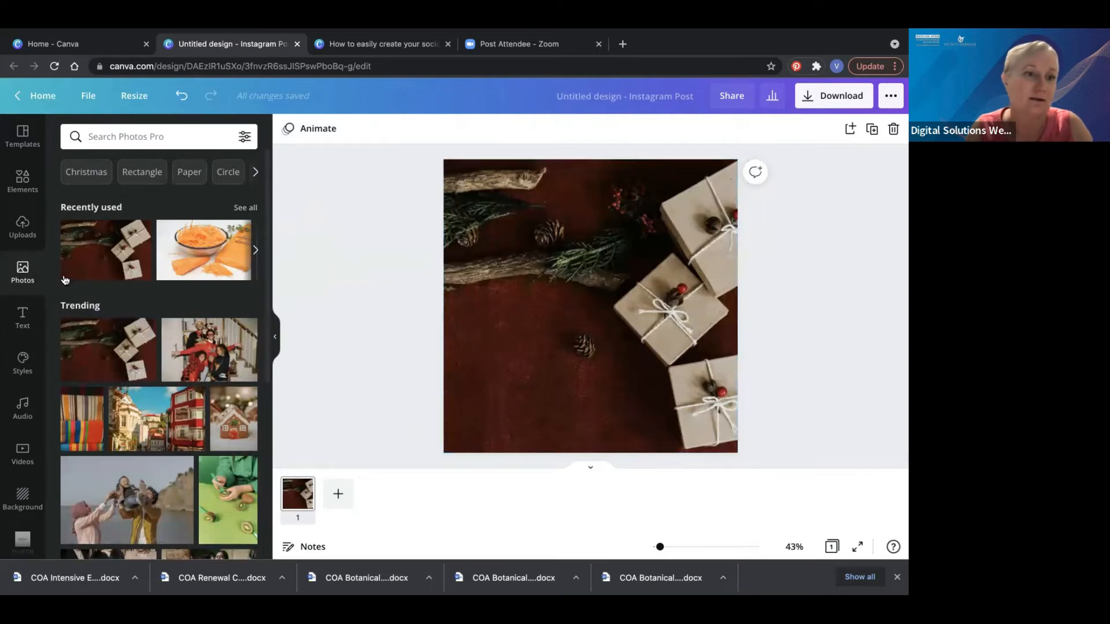
Add a heading text over the wrapped-gifts background photo
click(23, 318)
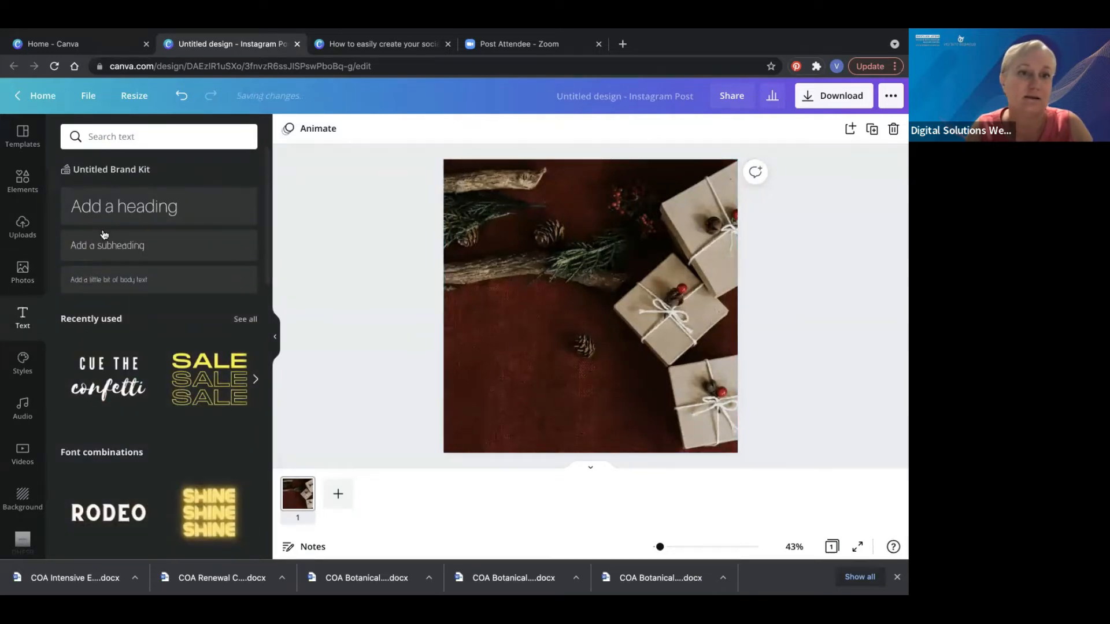
click(117, 208)
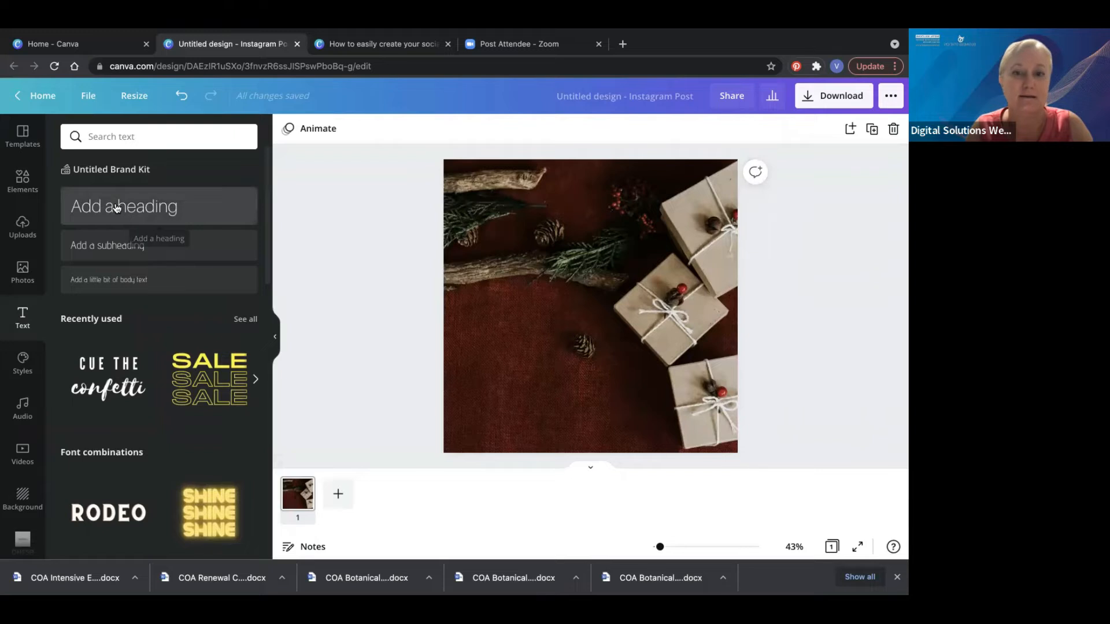